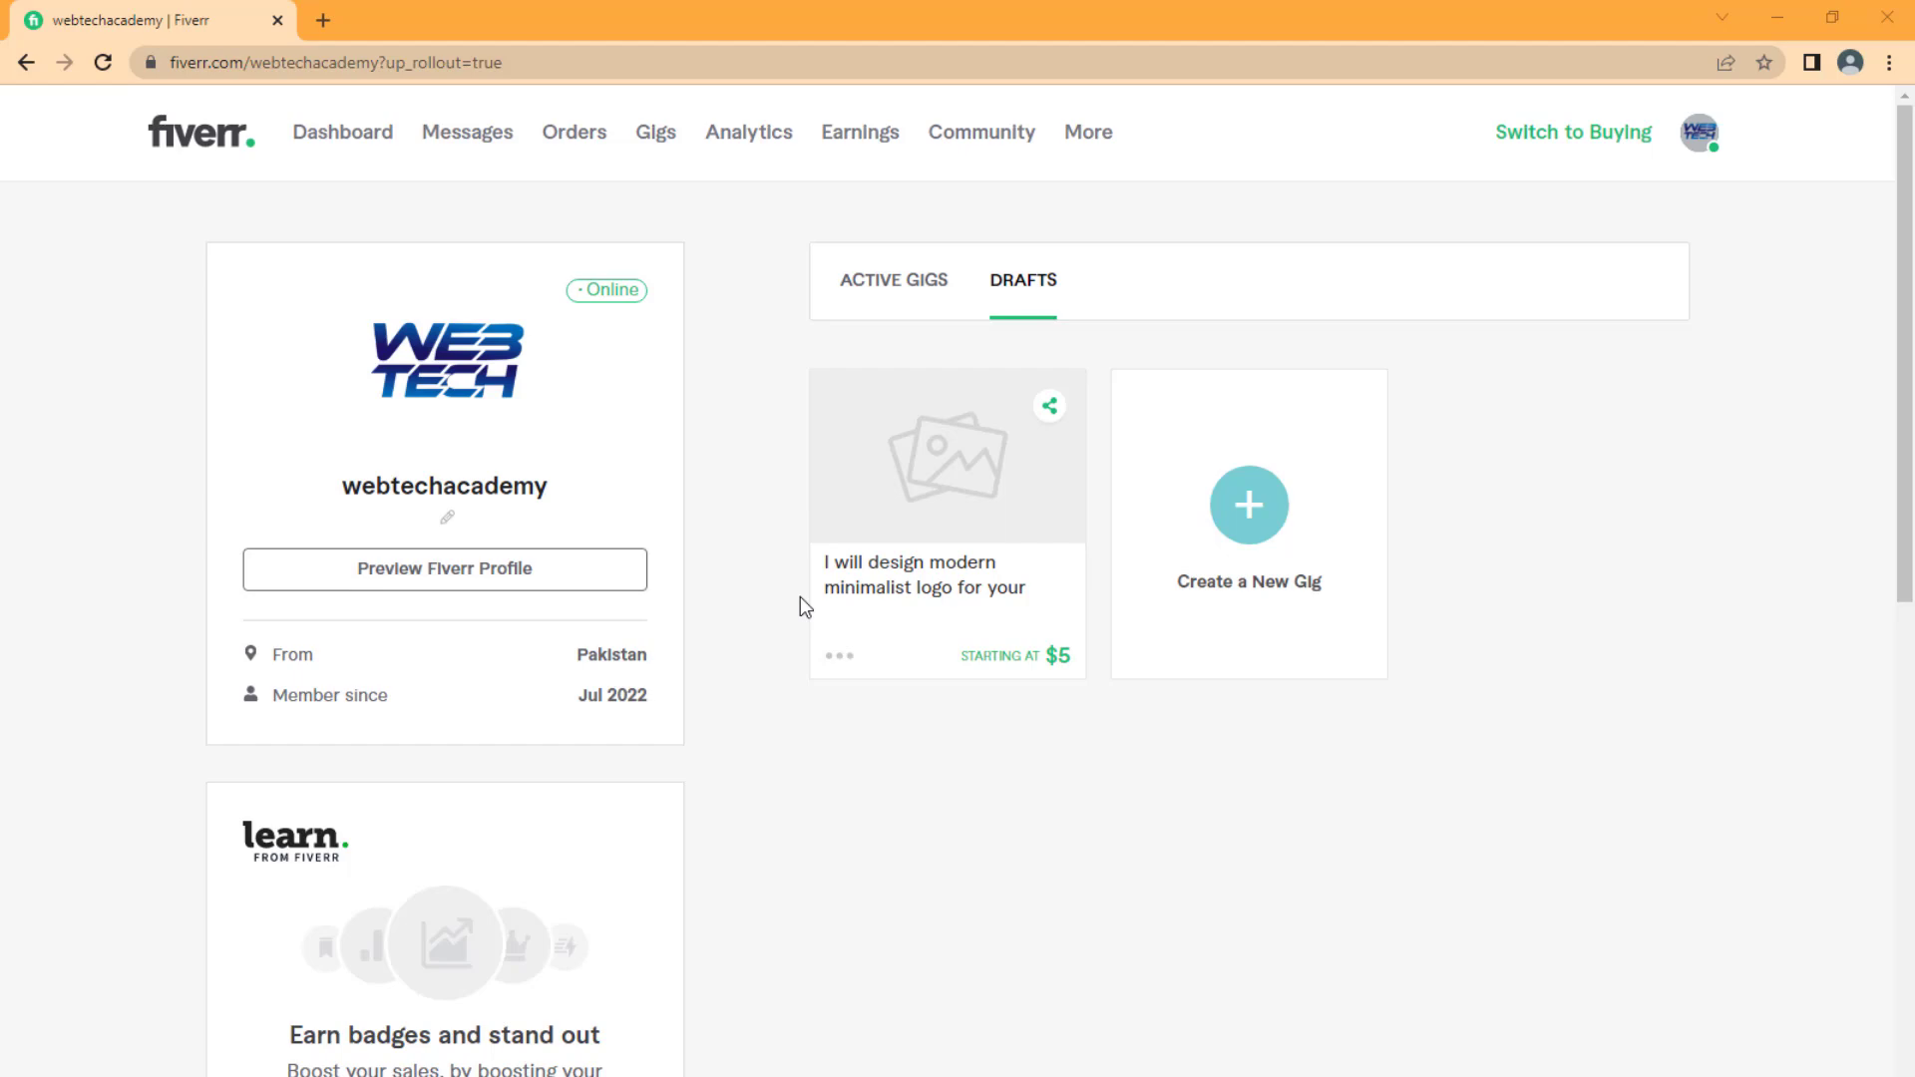
Step: Open the draft gig for modern minimalist logo design in the gig editor and check its title
click(985, 480)
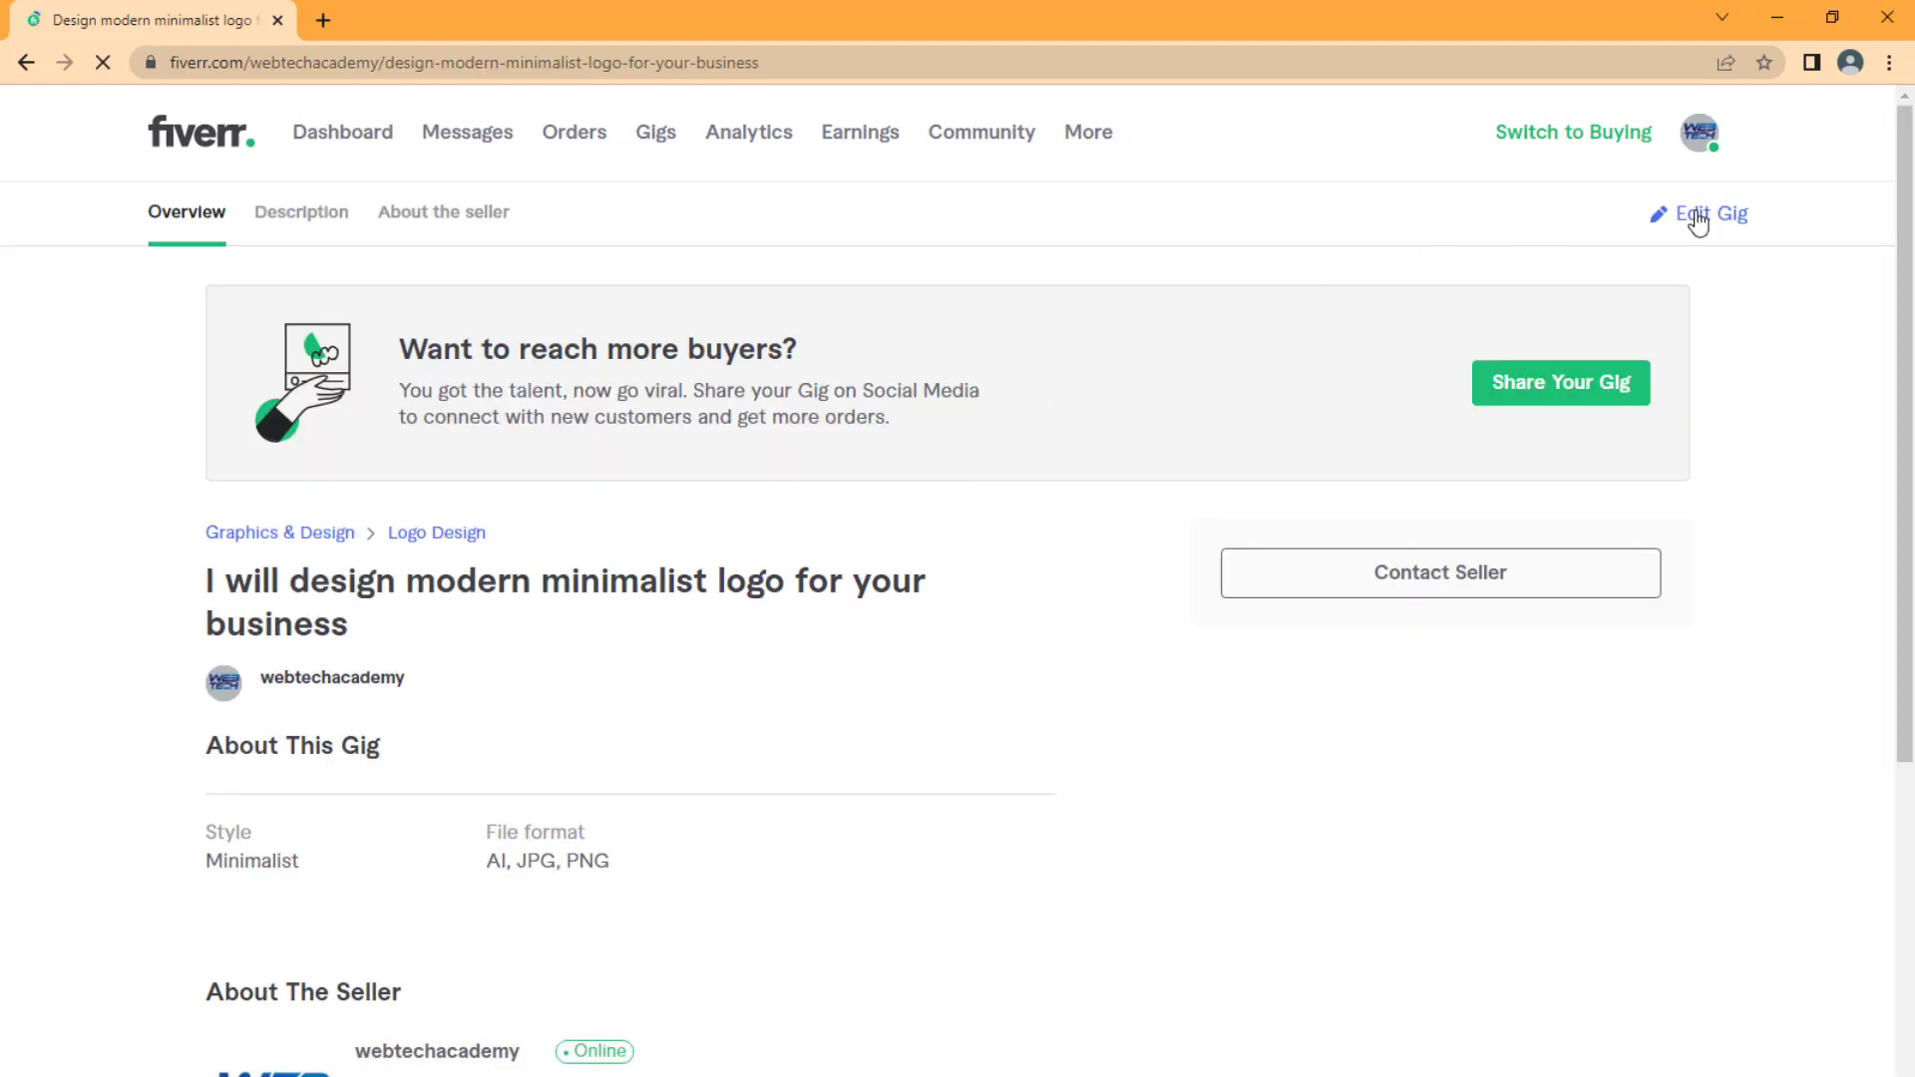
click(1698, 218)
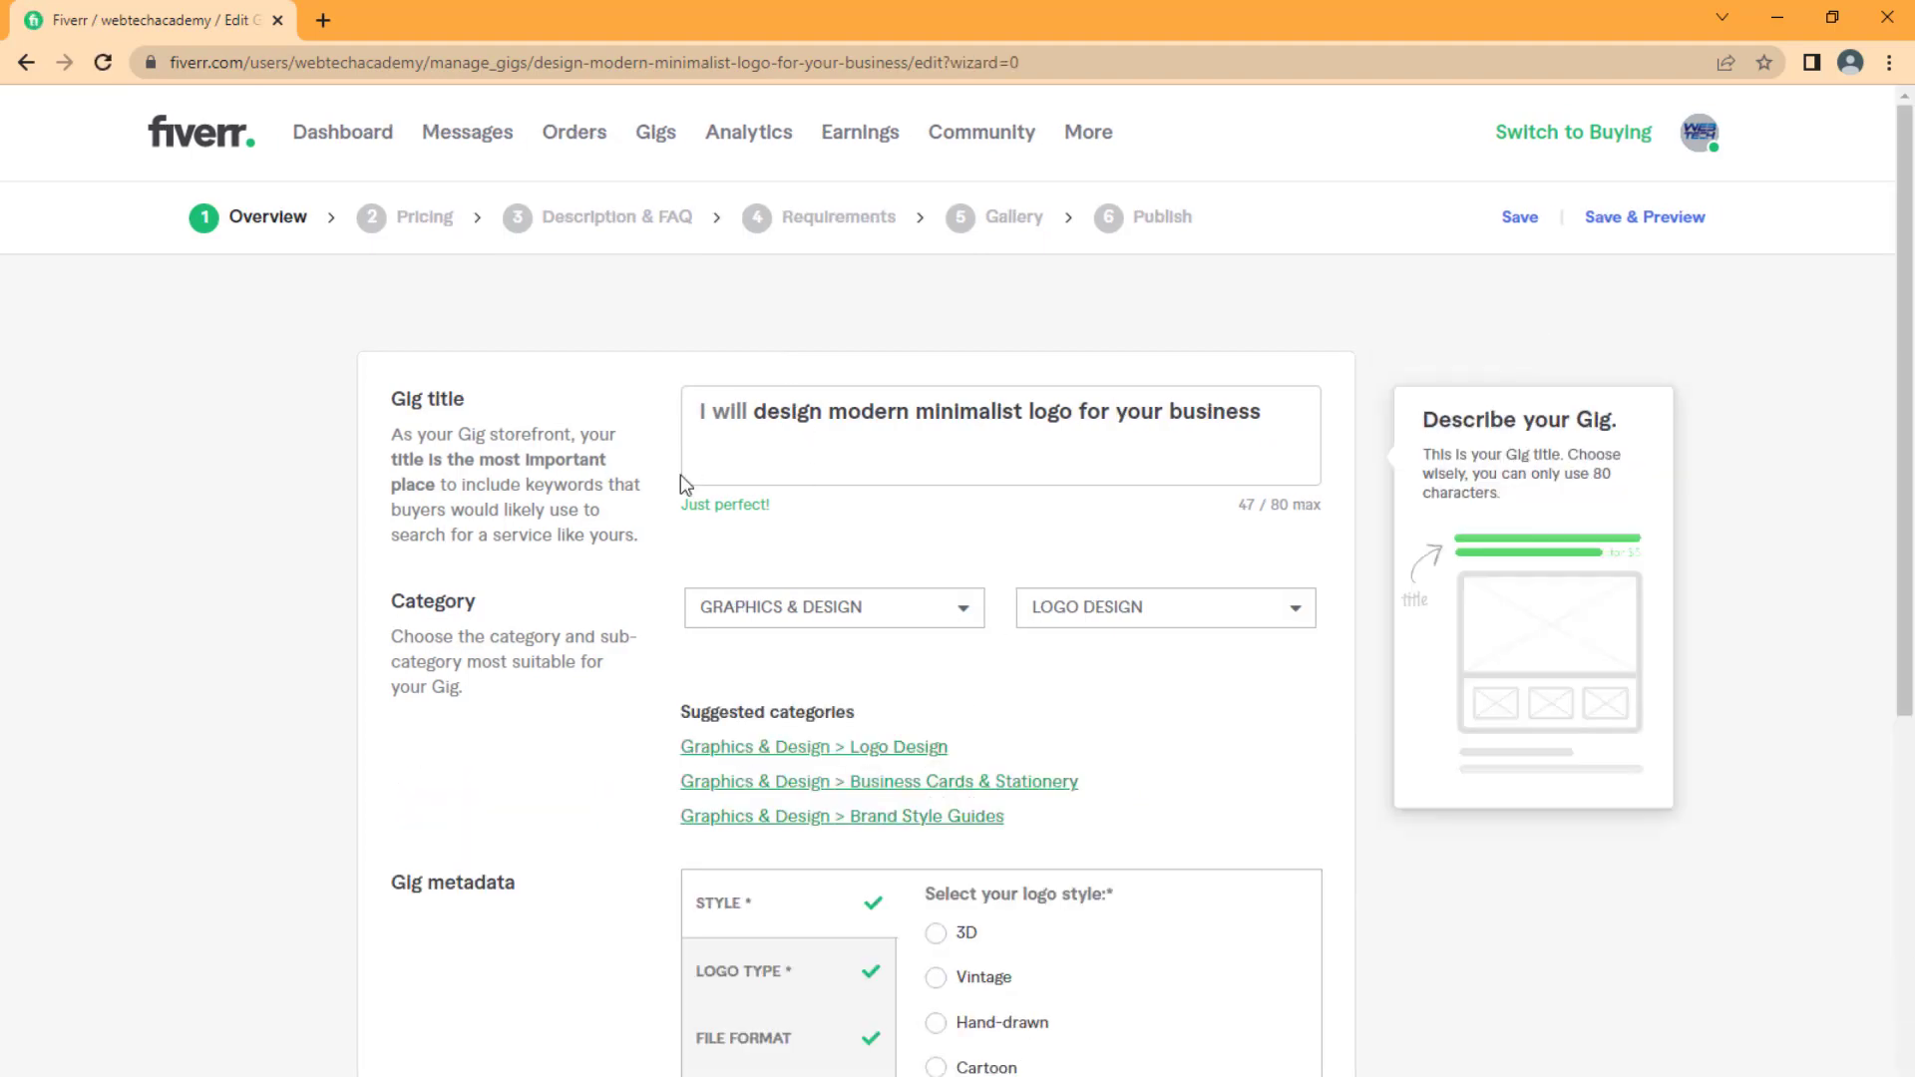
drag(1282, 417, 632, 415)
click(766, 439)
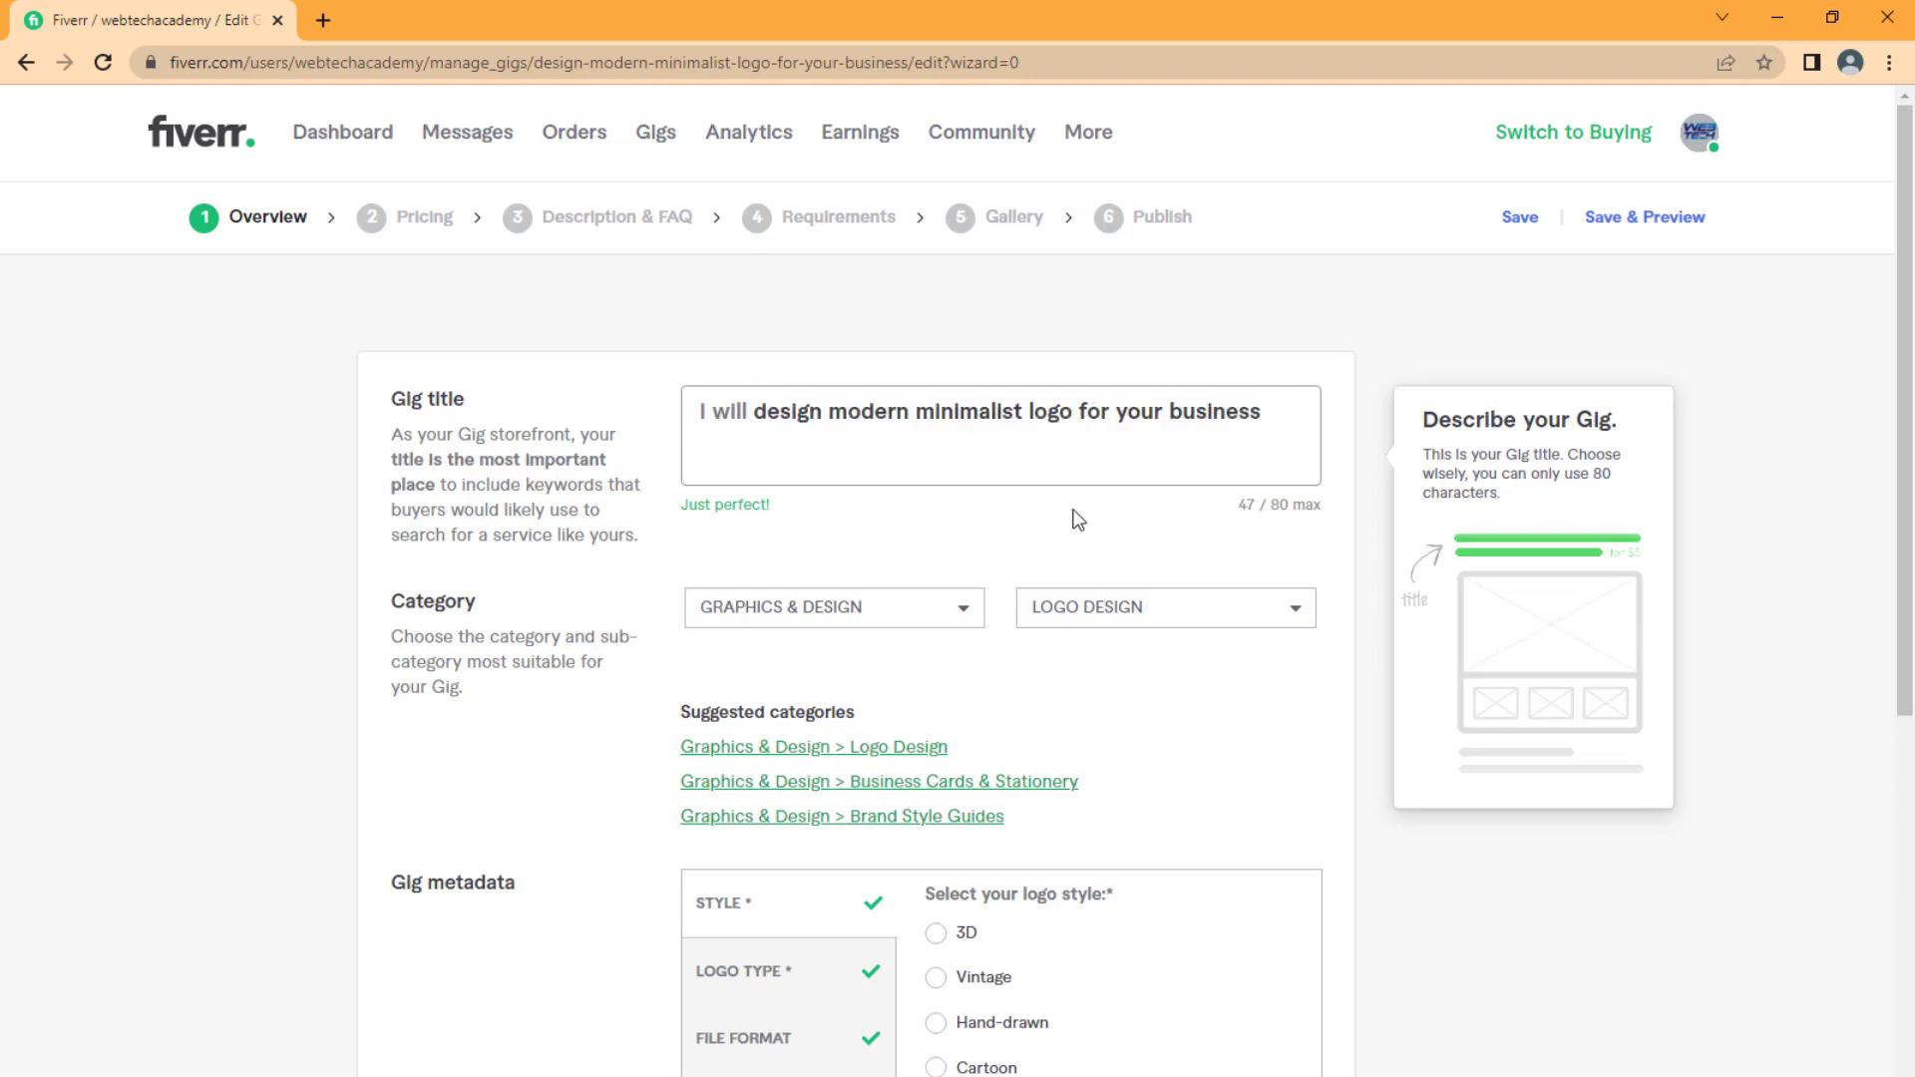
Step: Review the gig's style and search tags, and save the overview to continue to pricing
scroll(727, 415, down, 2)
scroll(936, 593, down, 5)
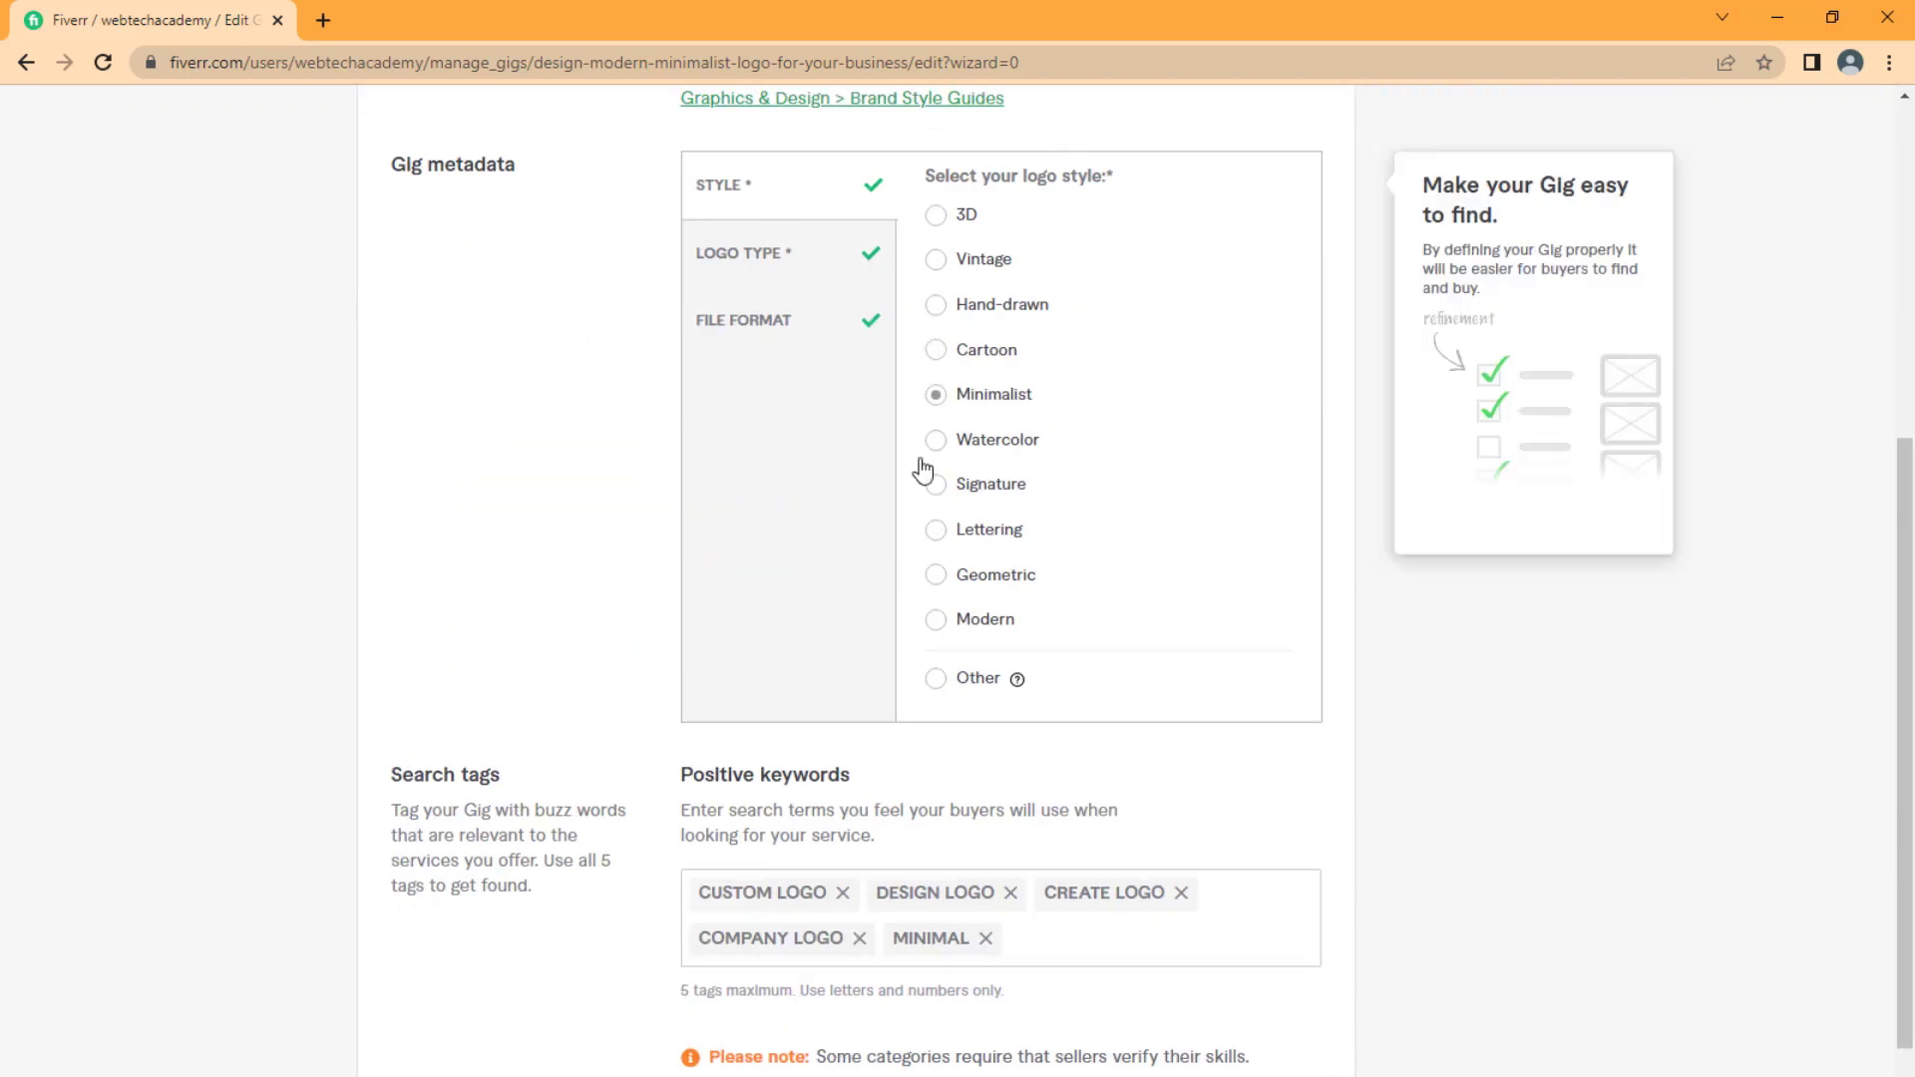
scroll(954, 448, down, 2)
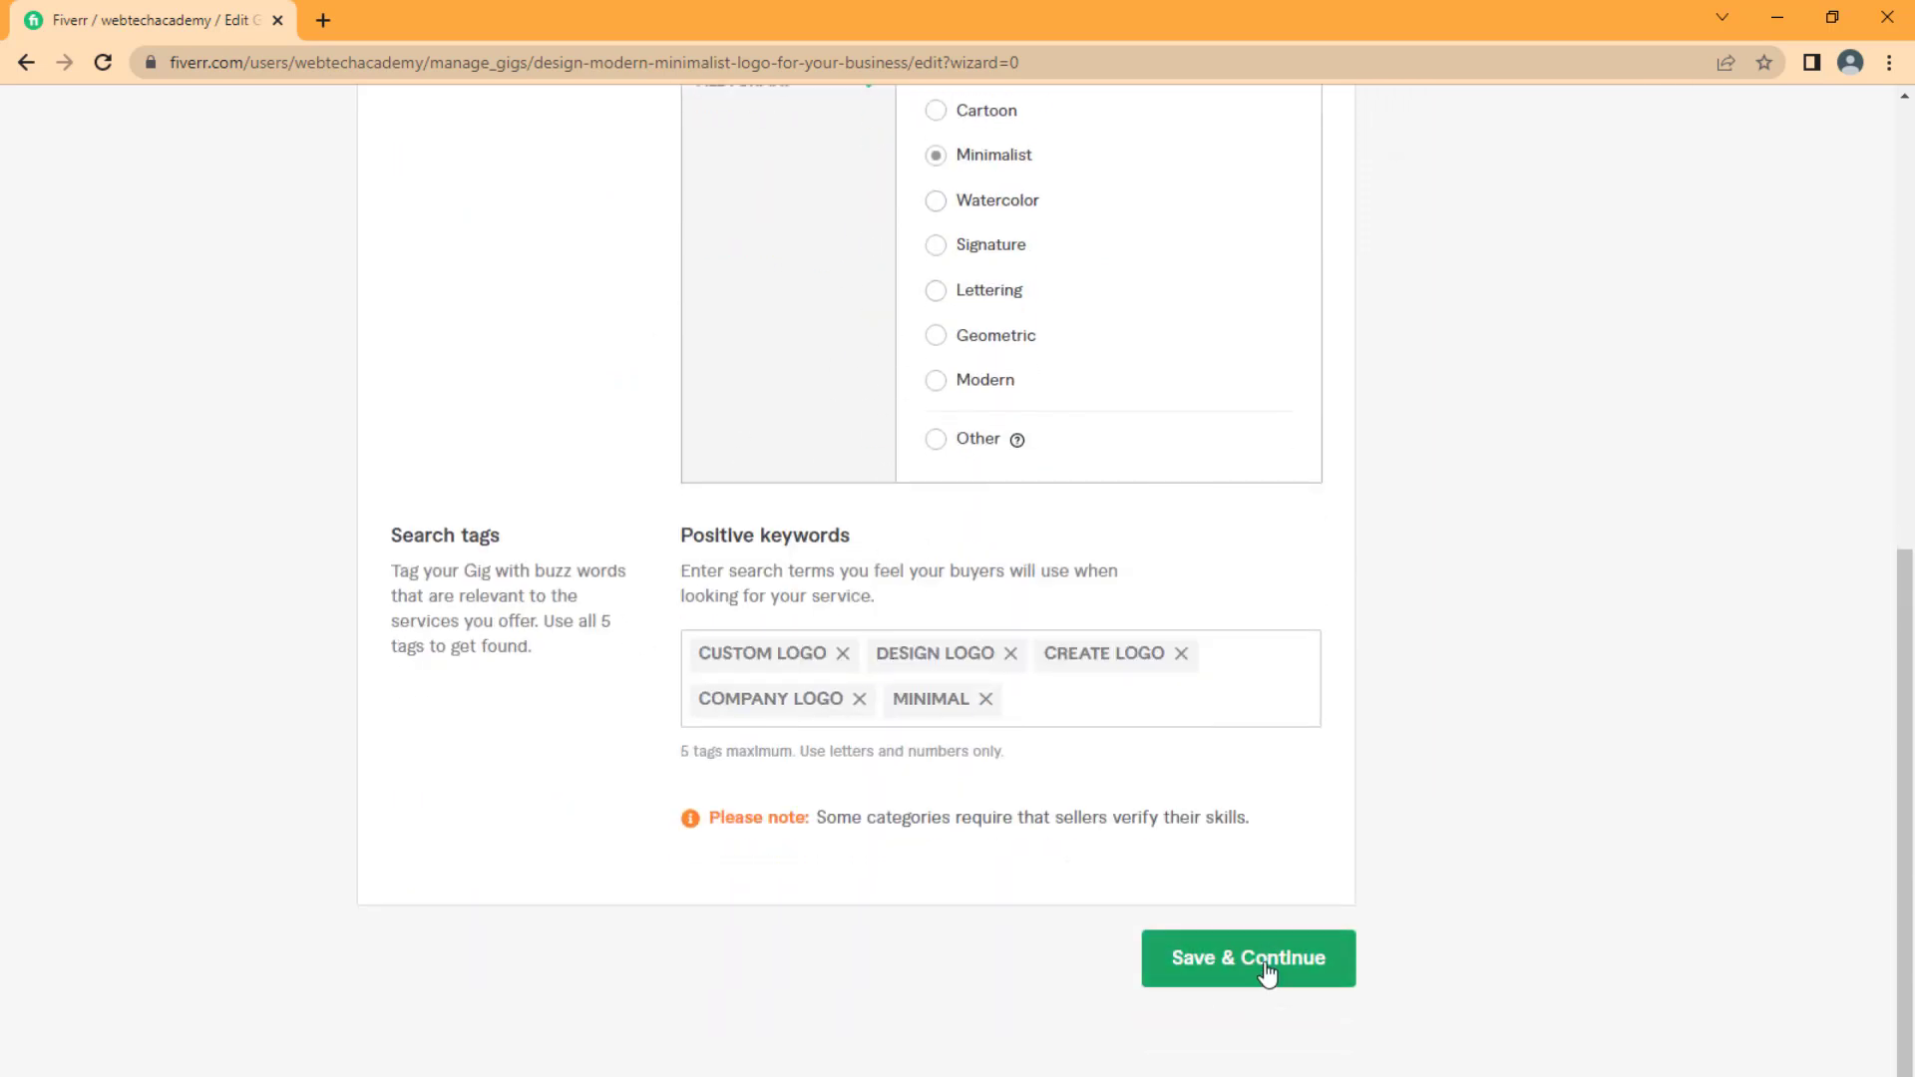
click(1265, 972)
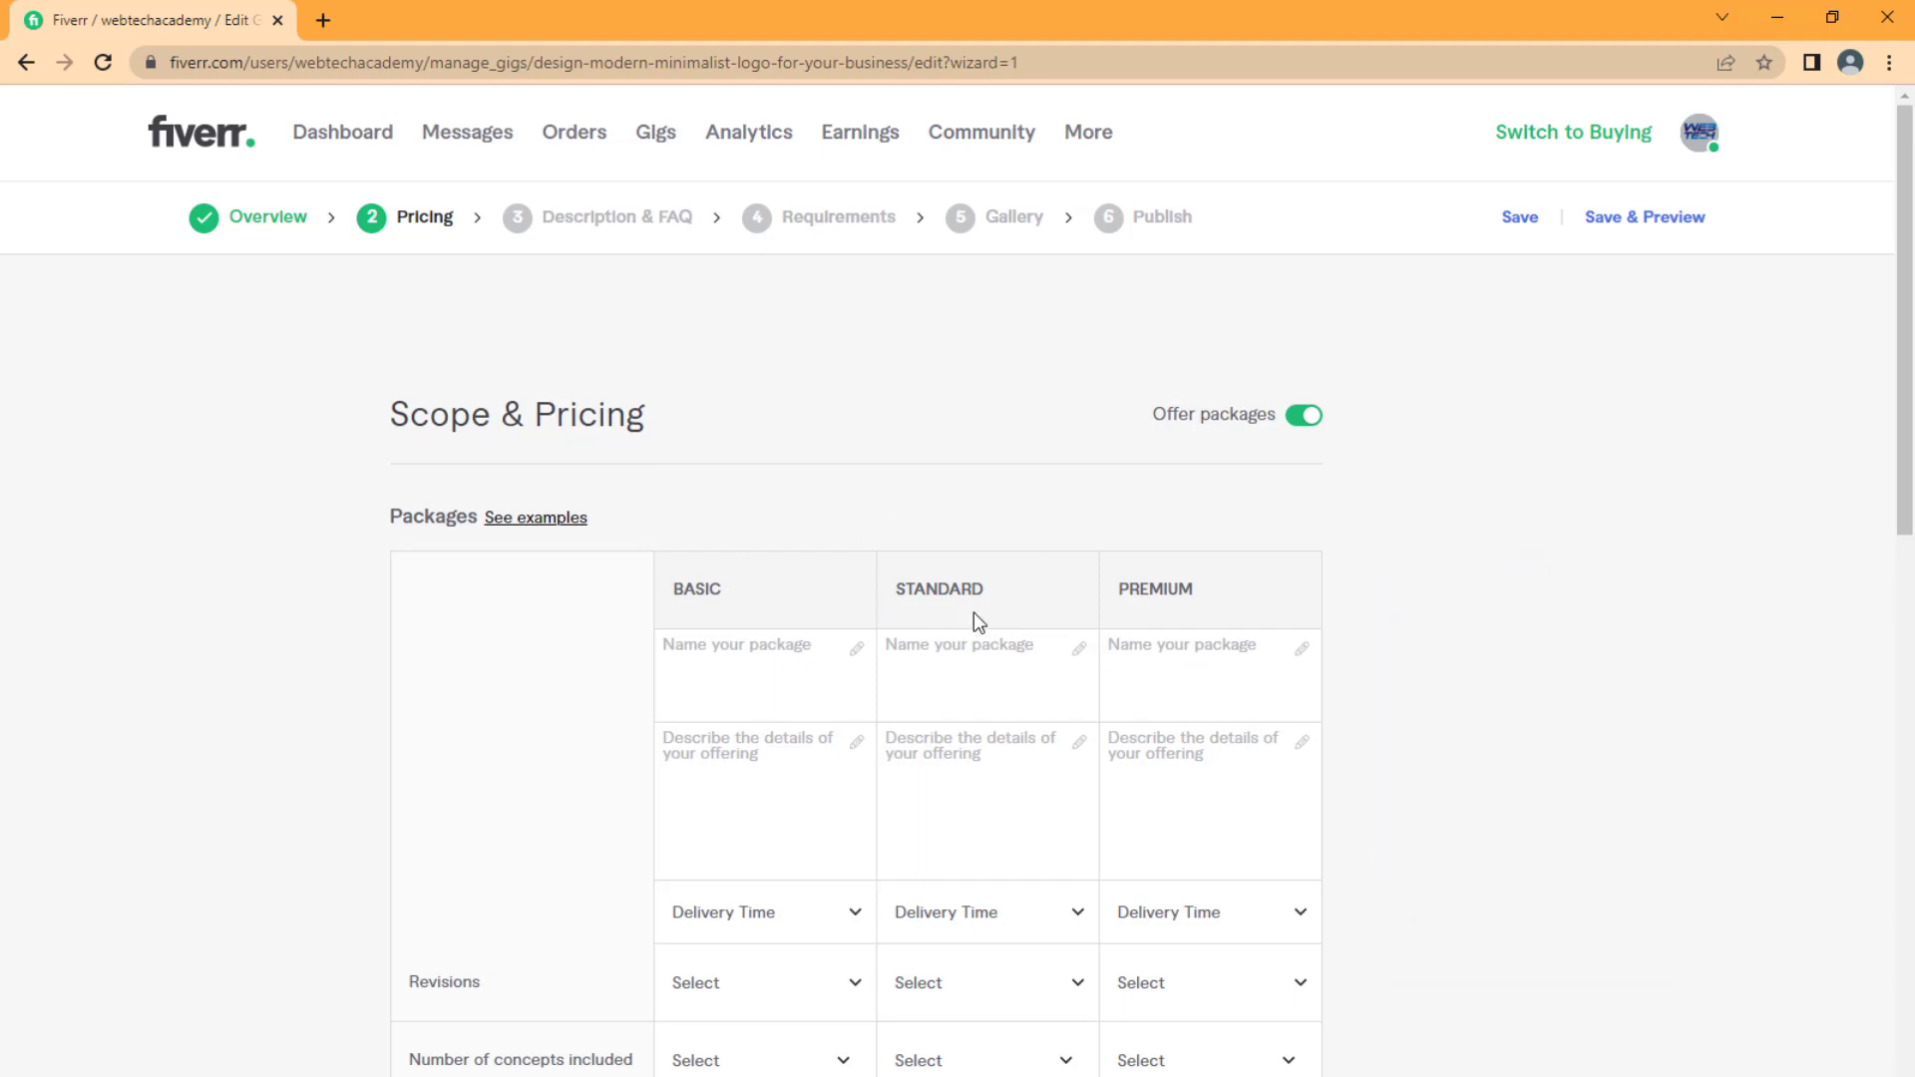
Step: Name the Basic package Silver, the Standard package Gold and the Premium package Diamond
click(794, 643)
click(743, 662)
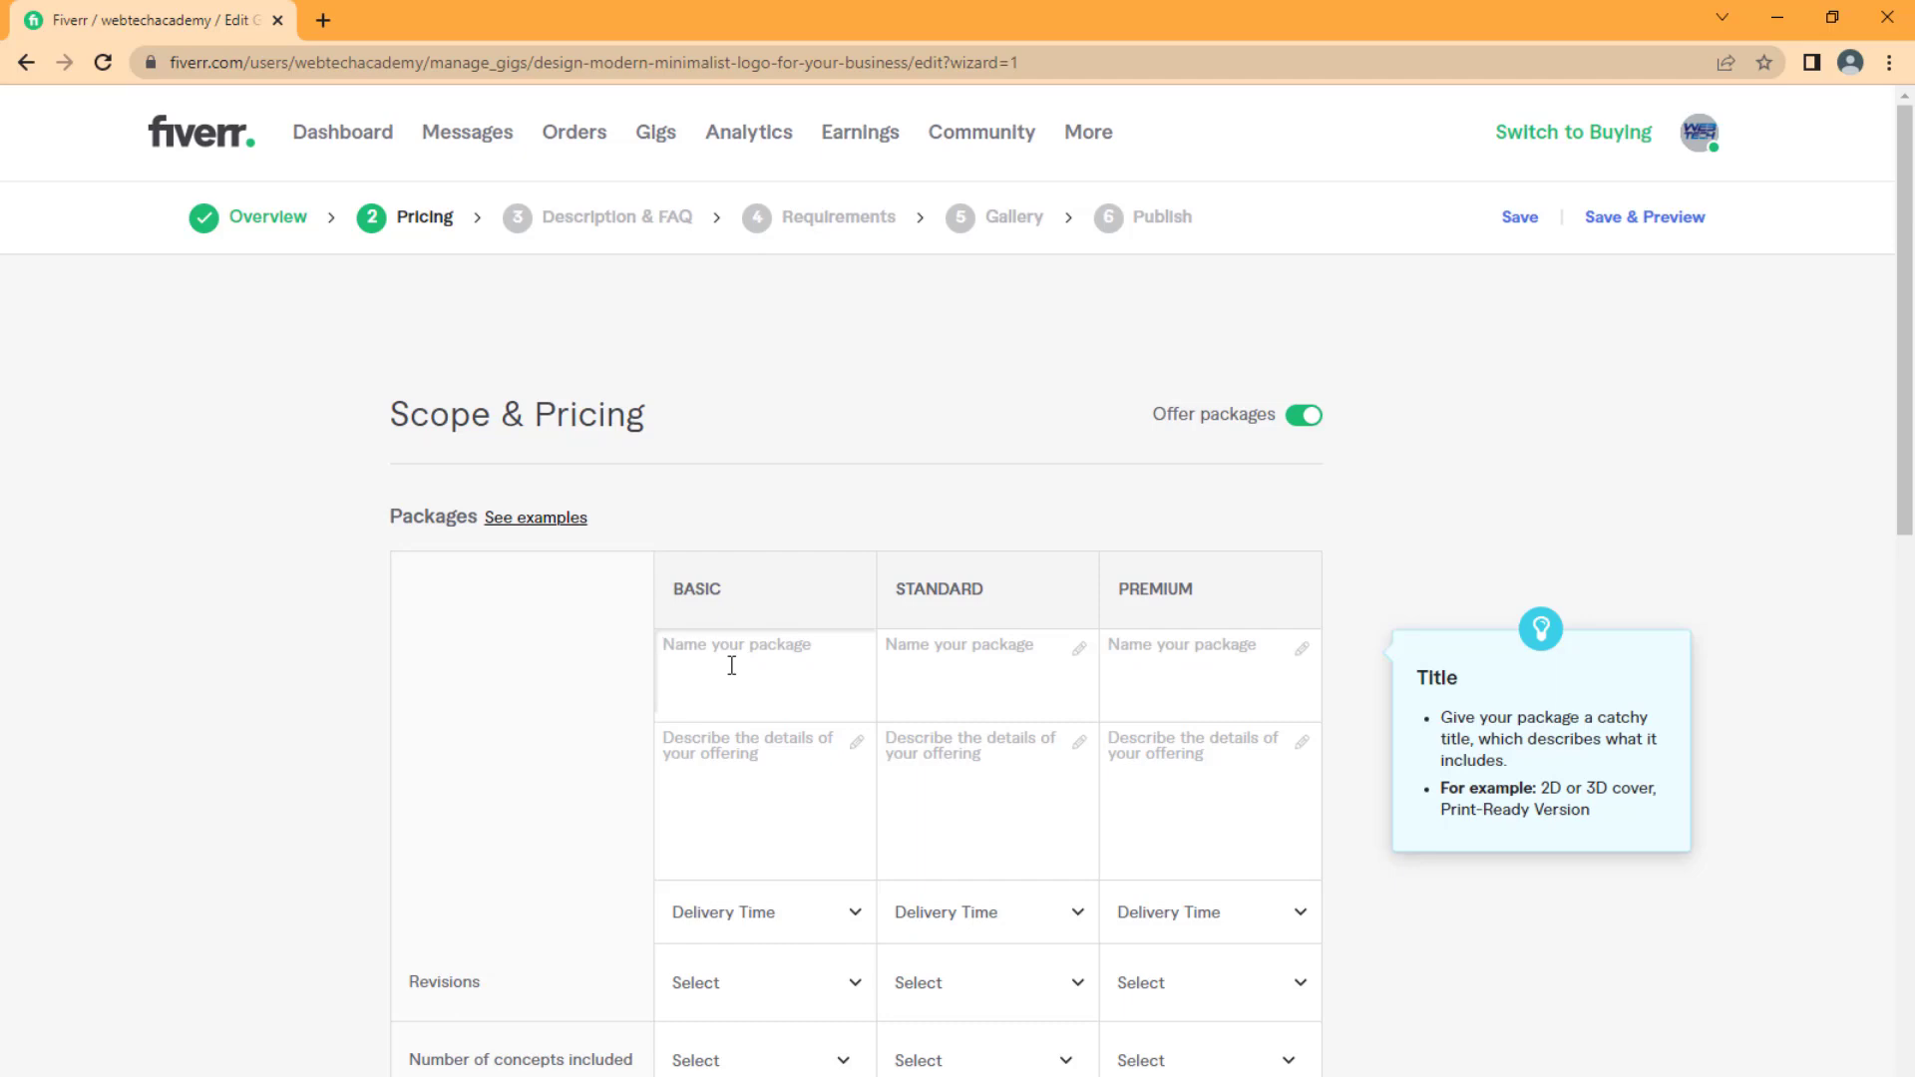
text(Silver)
key(Tab)
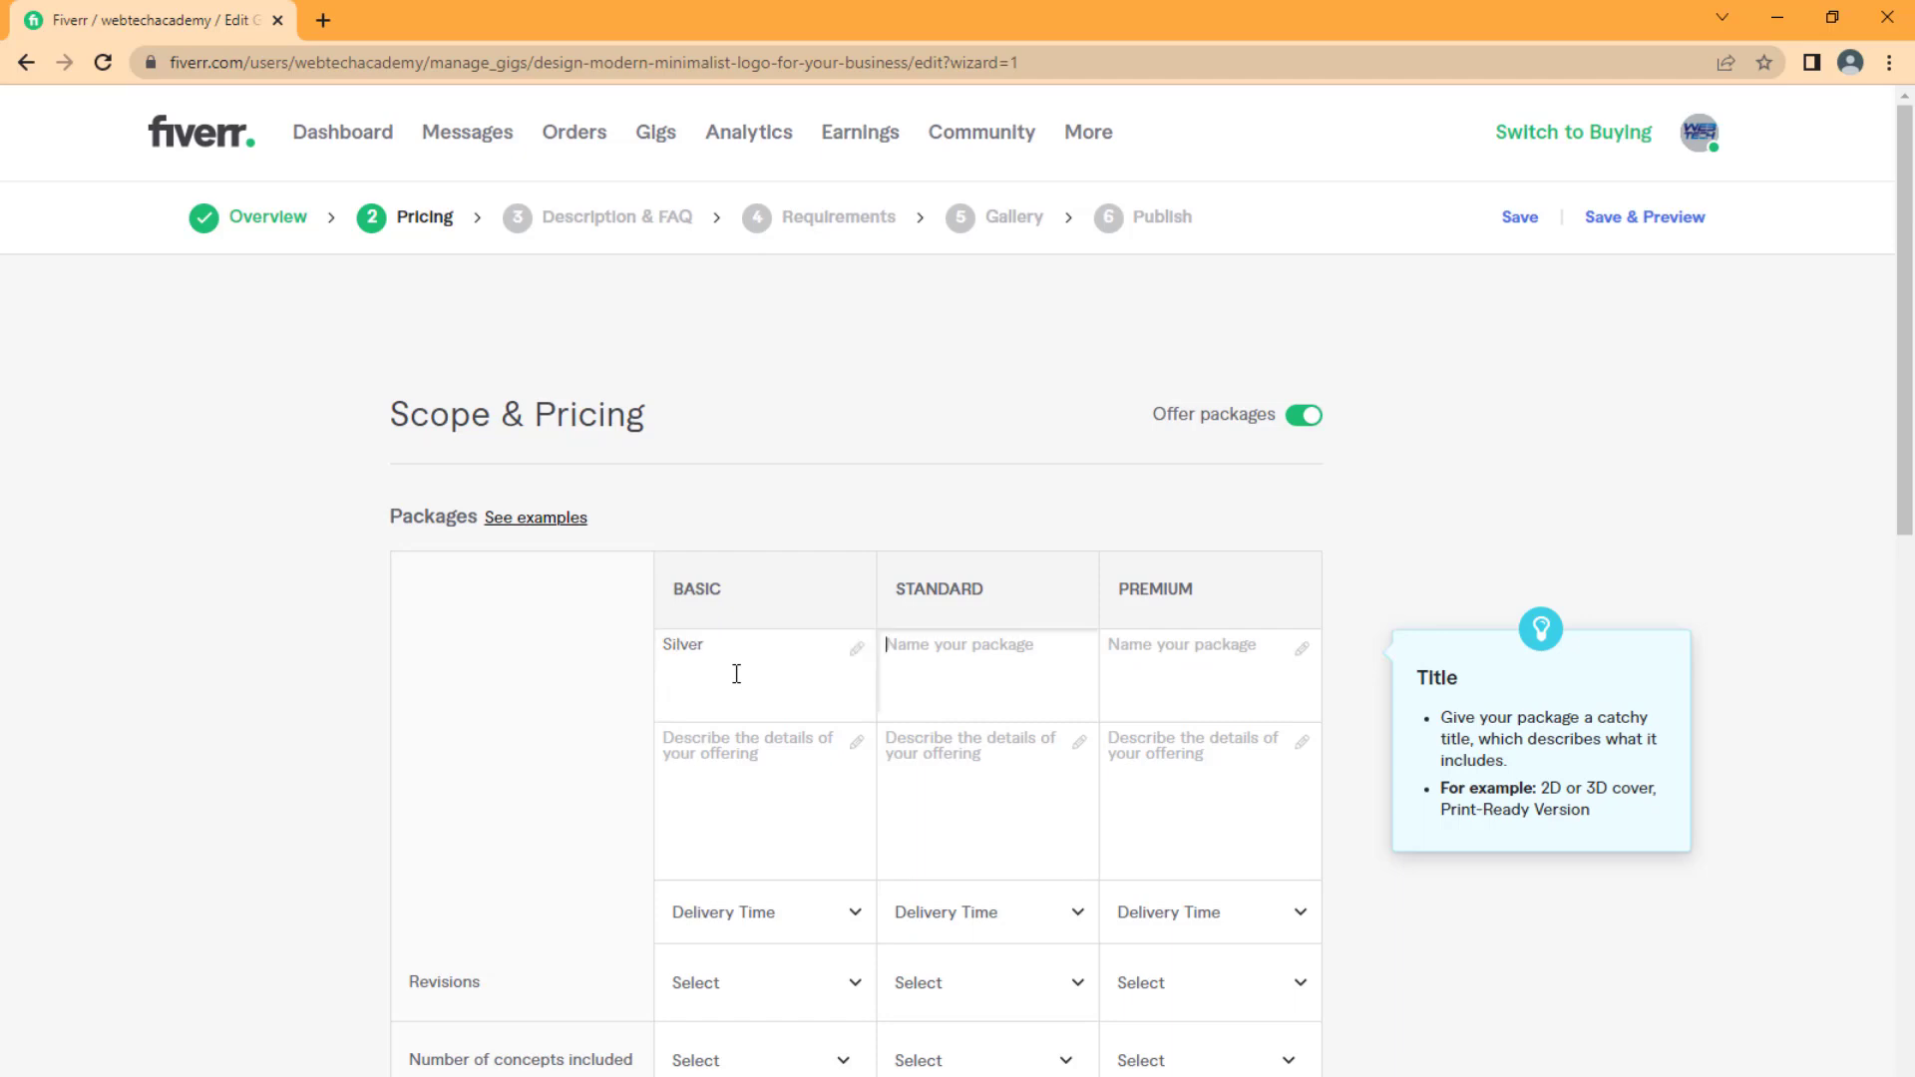
text(Gold)
key(Tab)
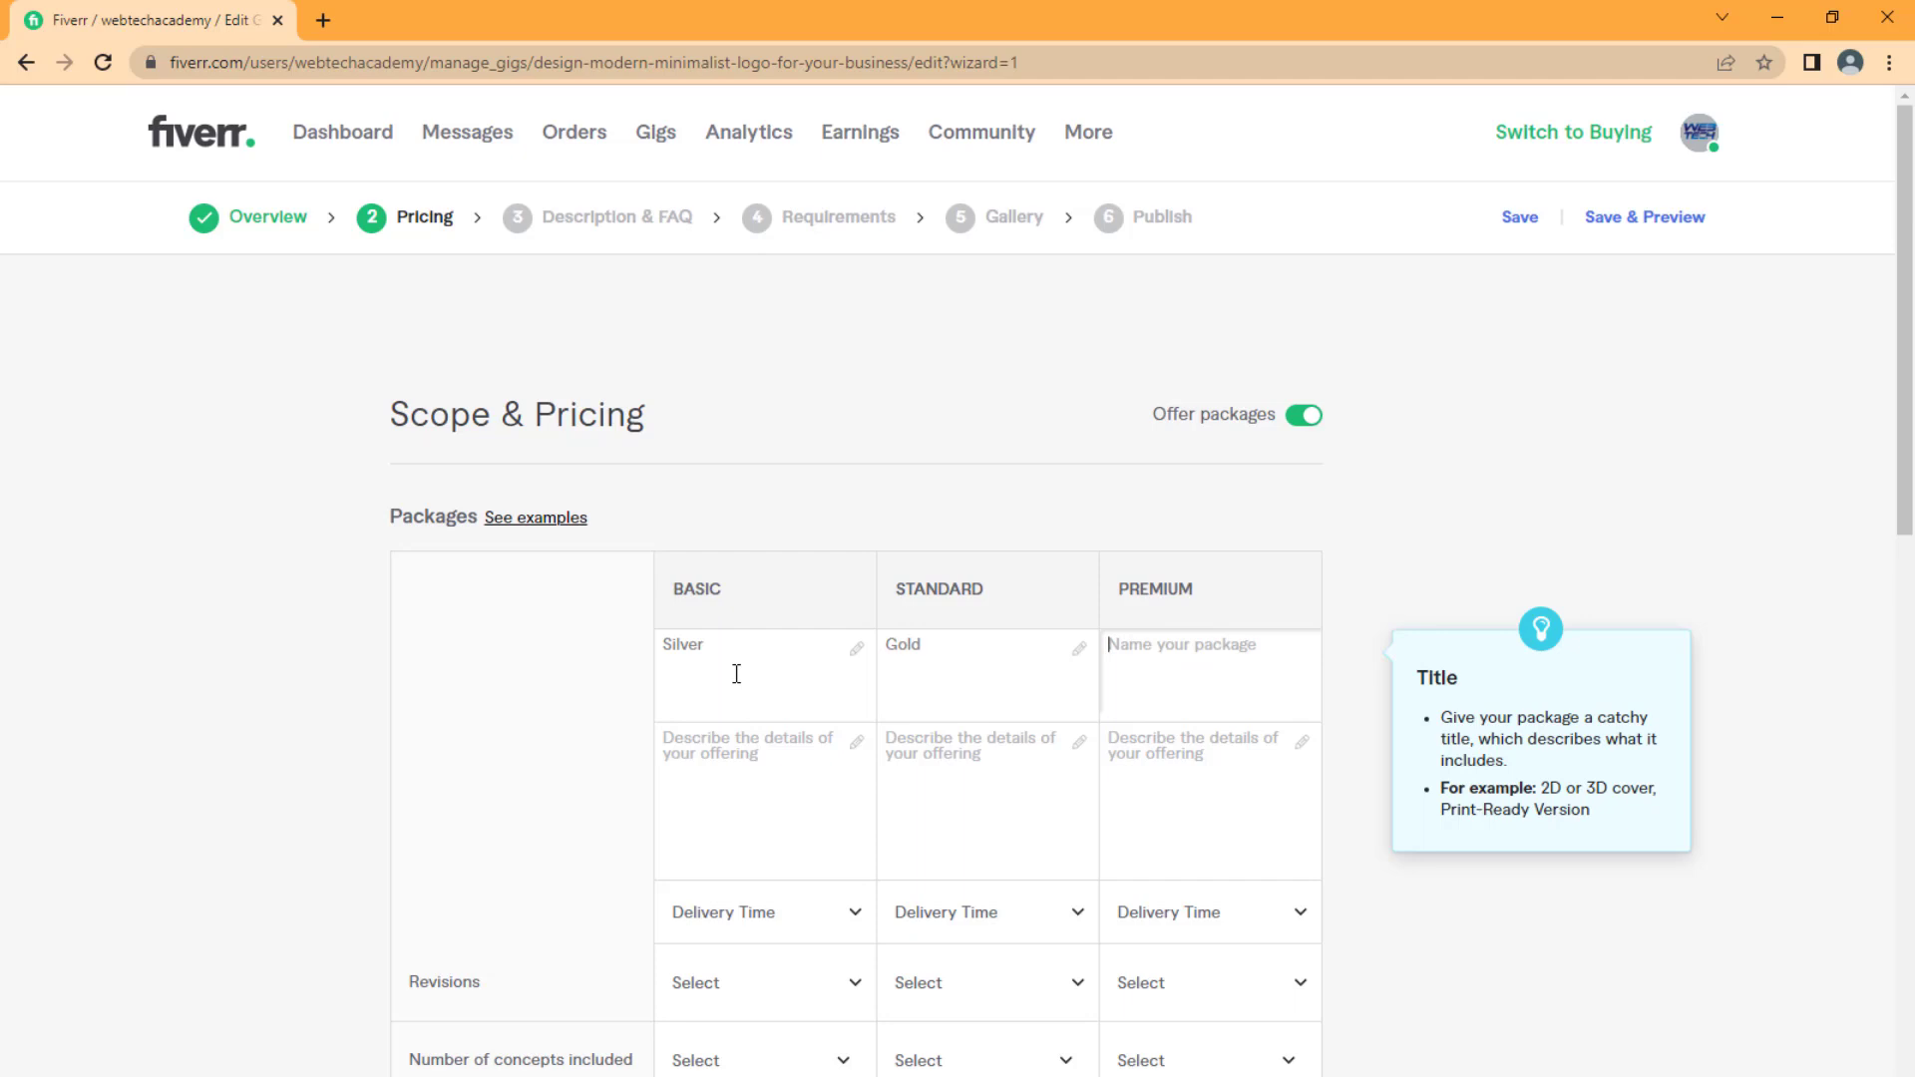
text(Diamond)
Step: Describe the Basic package as "1 Minimalist logo + GPEG and PNG files + 2 Concepts + 3 Revisions"
click(733, 746)
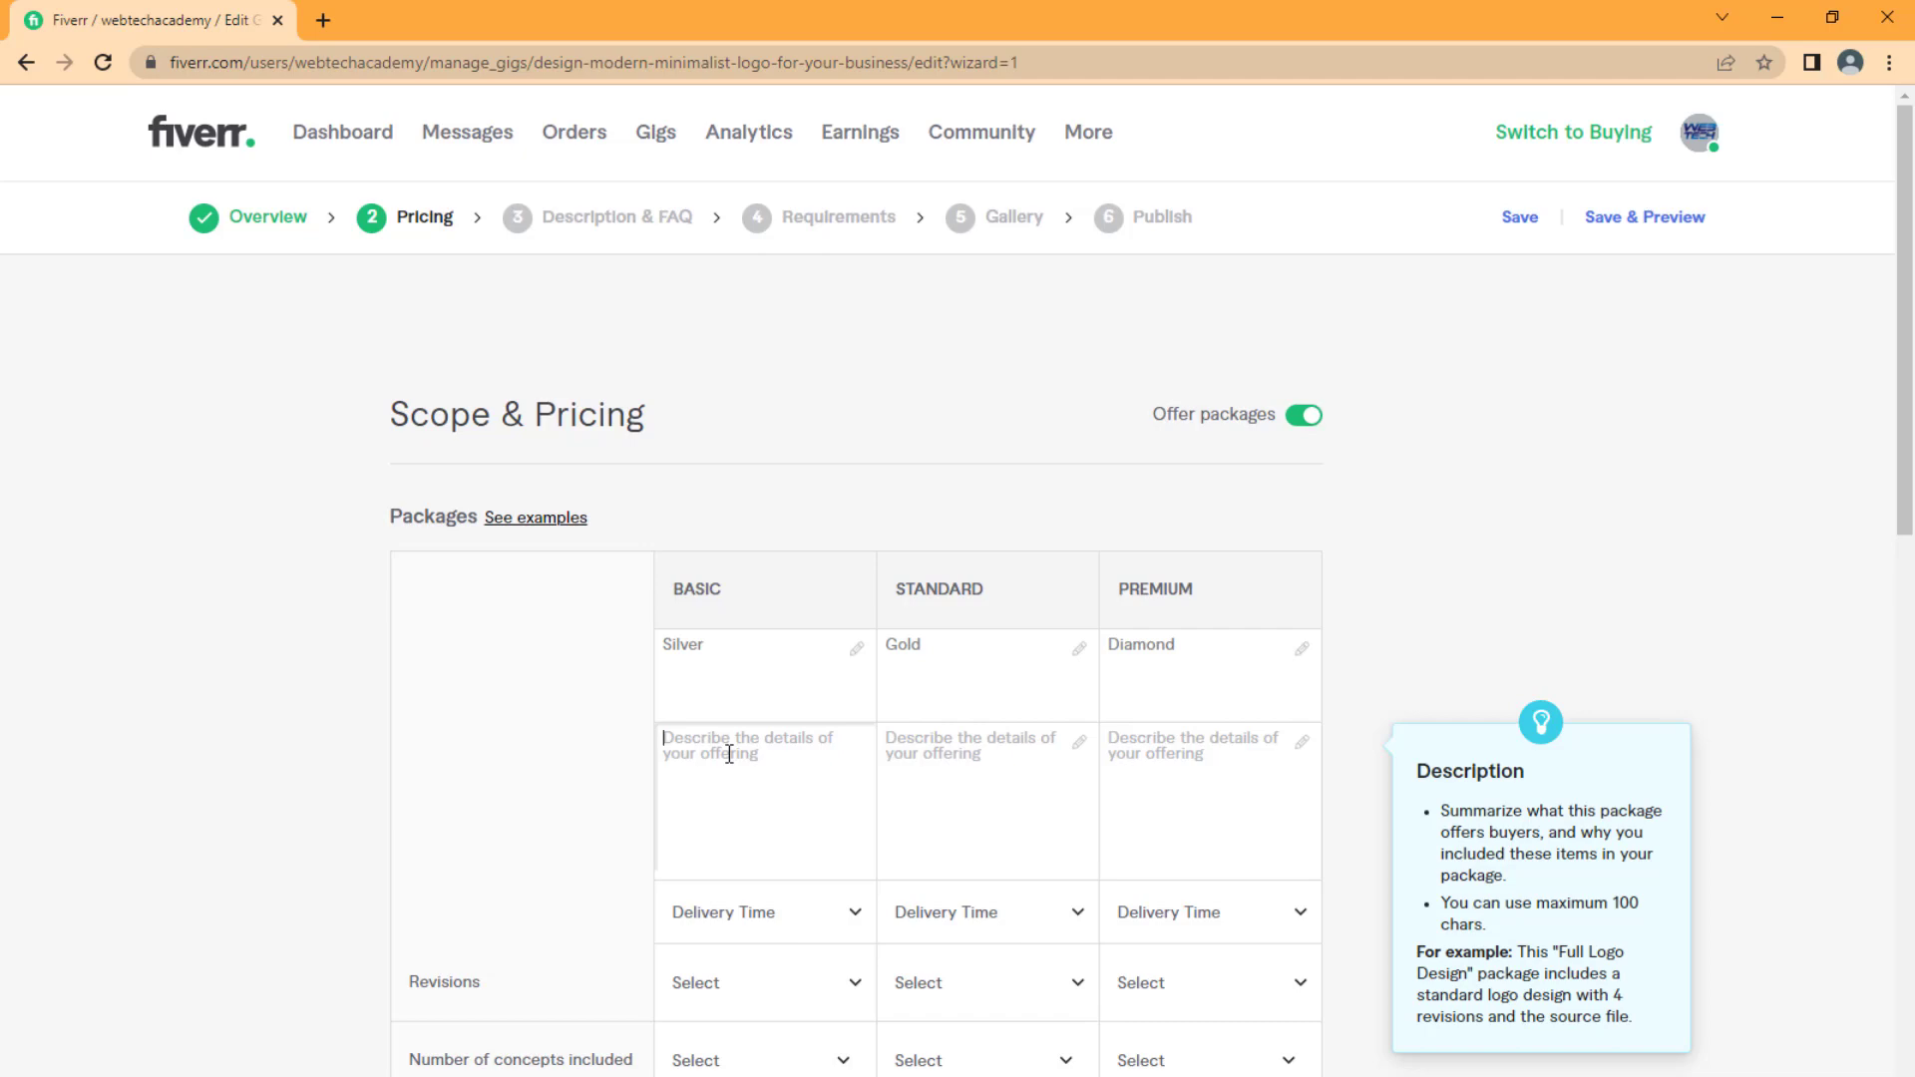
text(1 MInimalist logo)
right_click(727, 745)
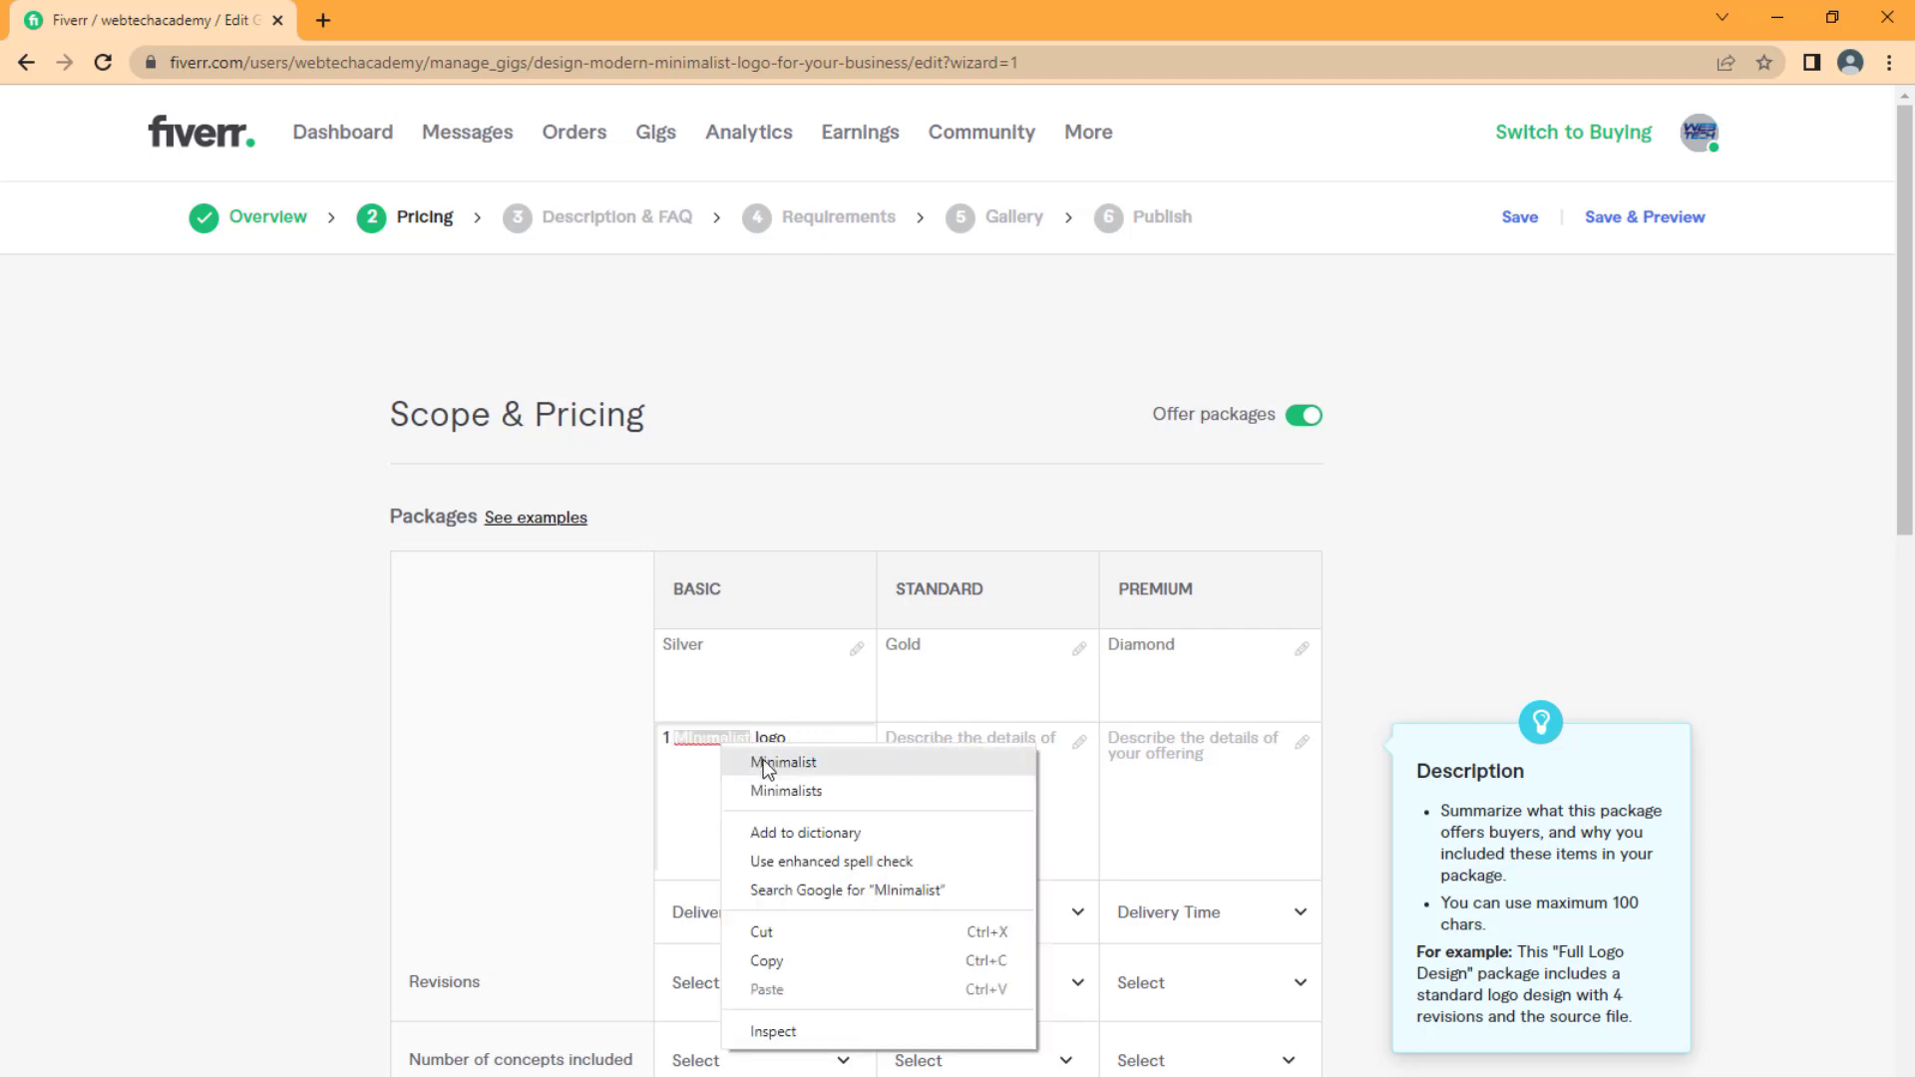
click(772, 764)
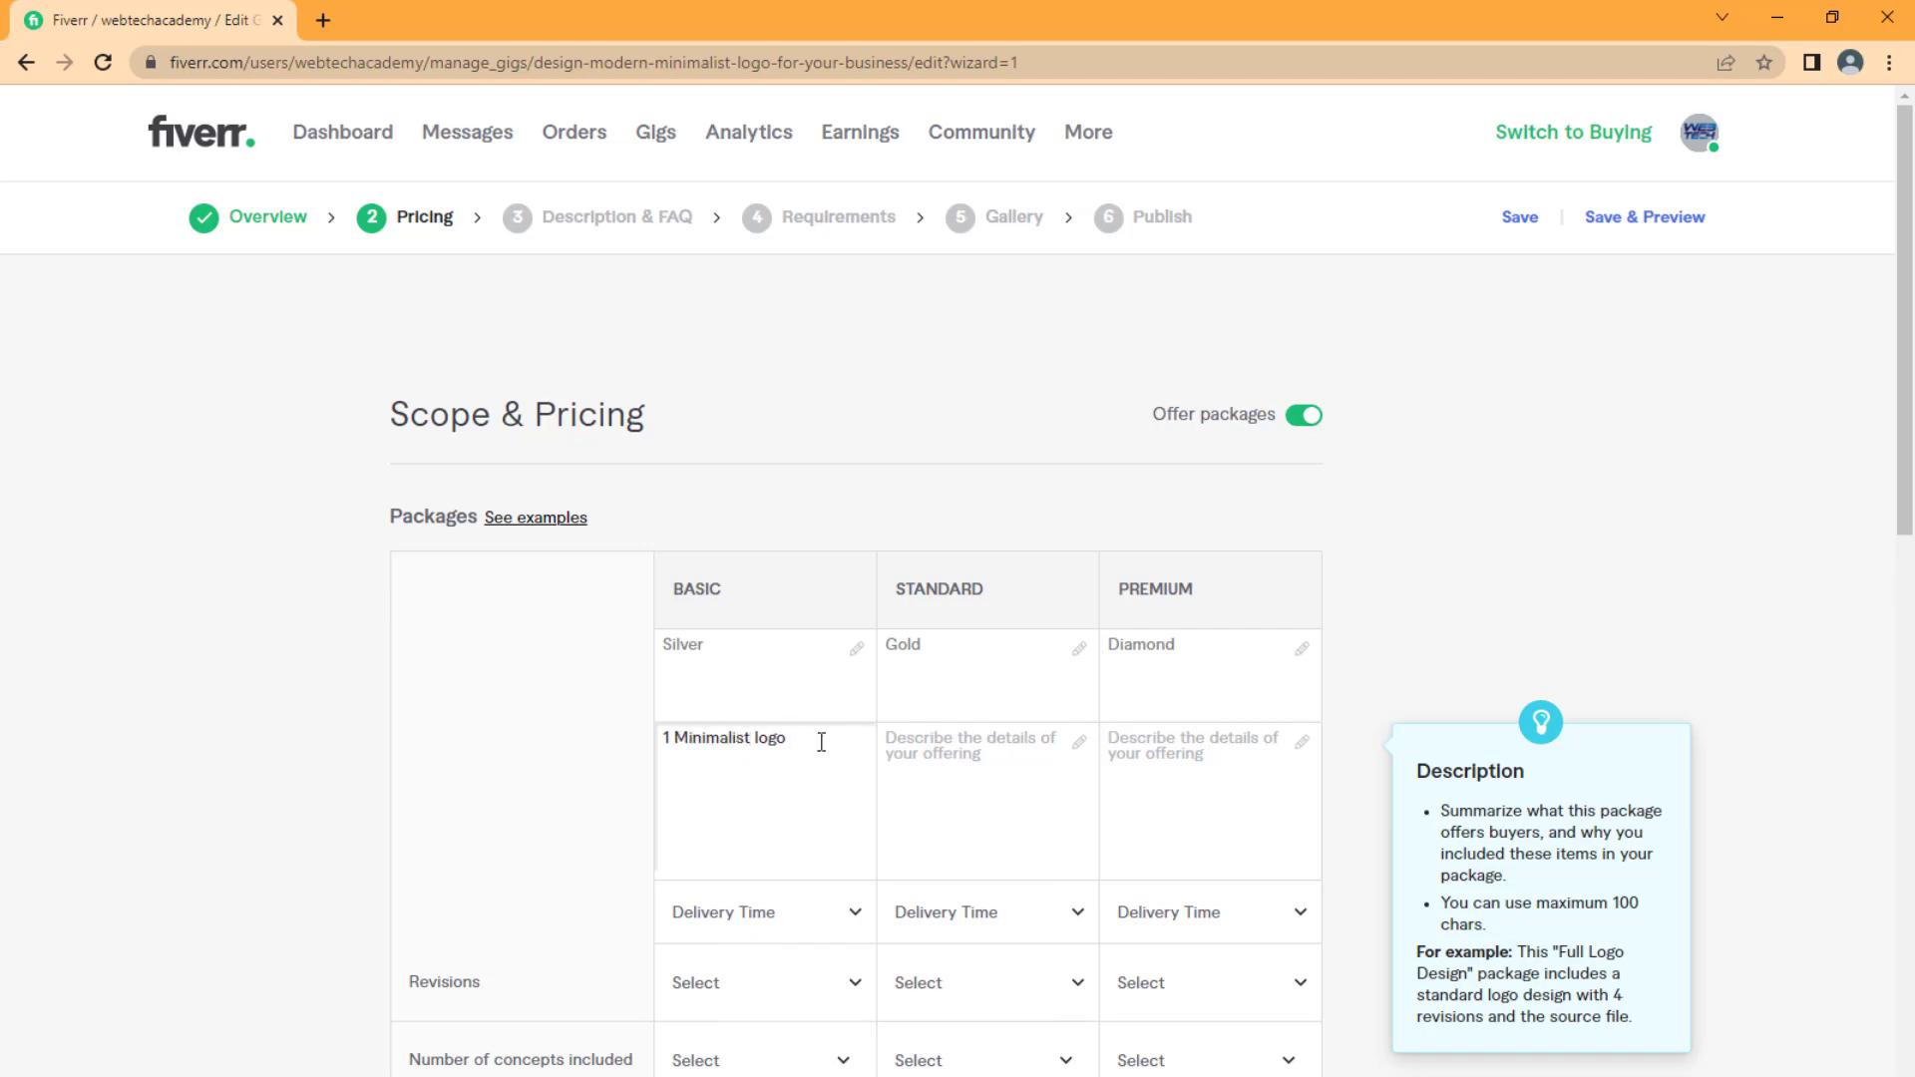
text(+ GPEG and PNG files + 2 Concepts)
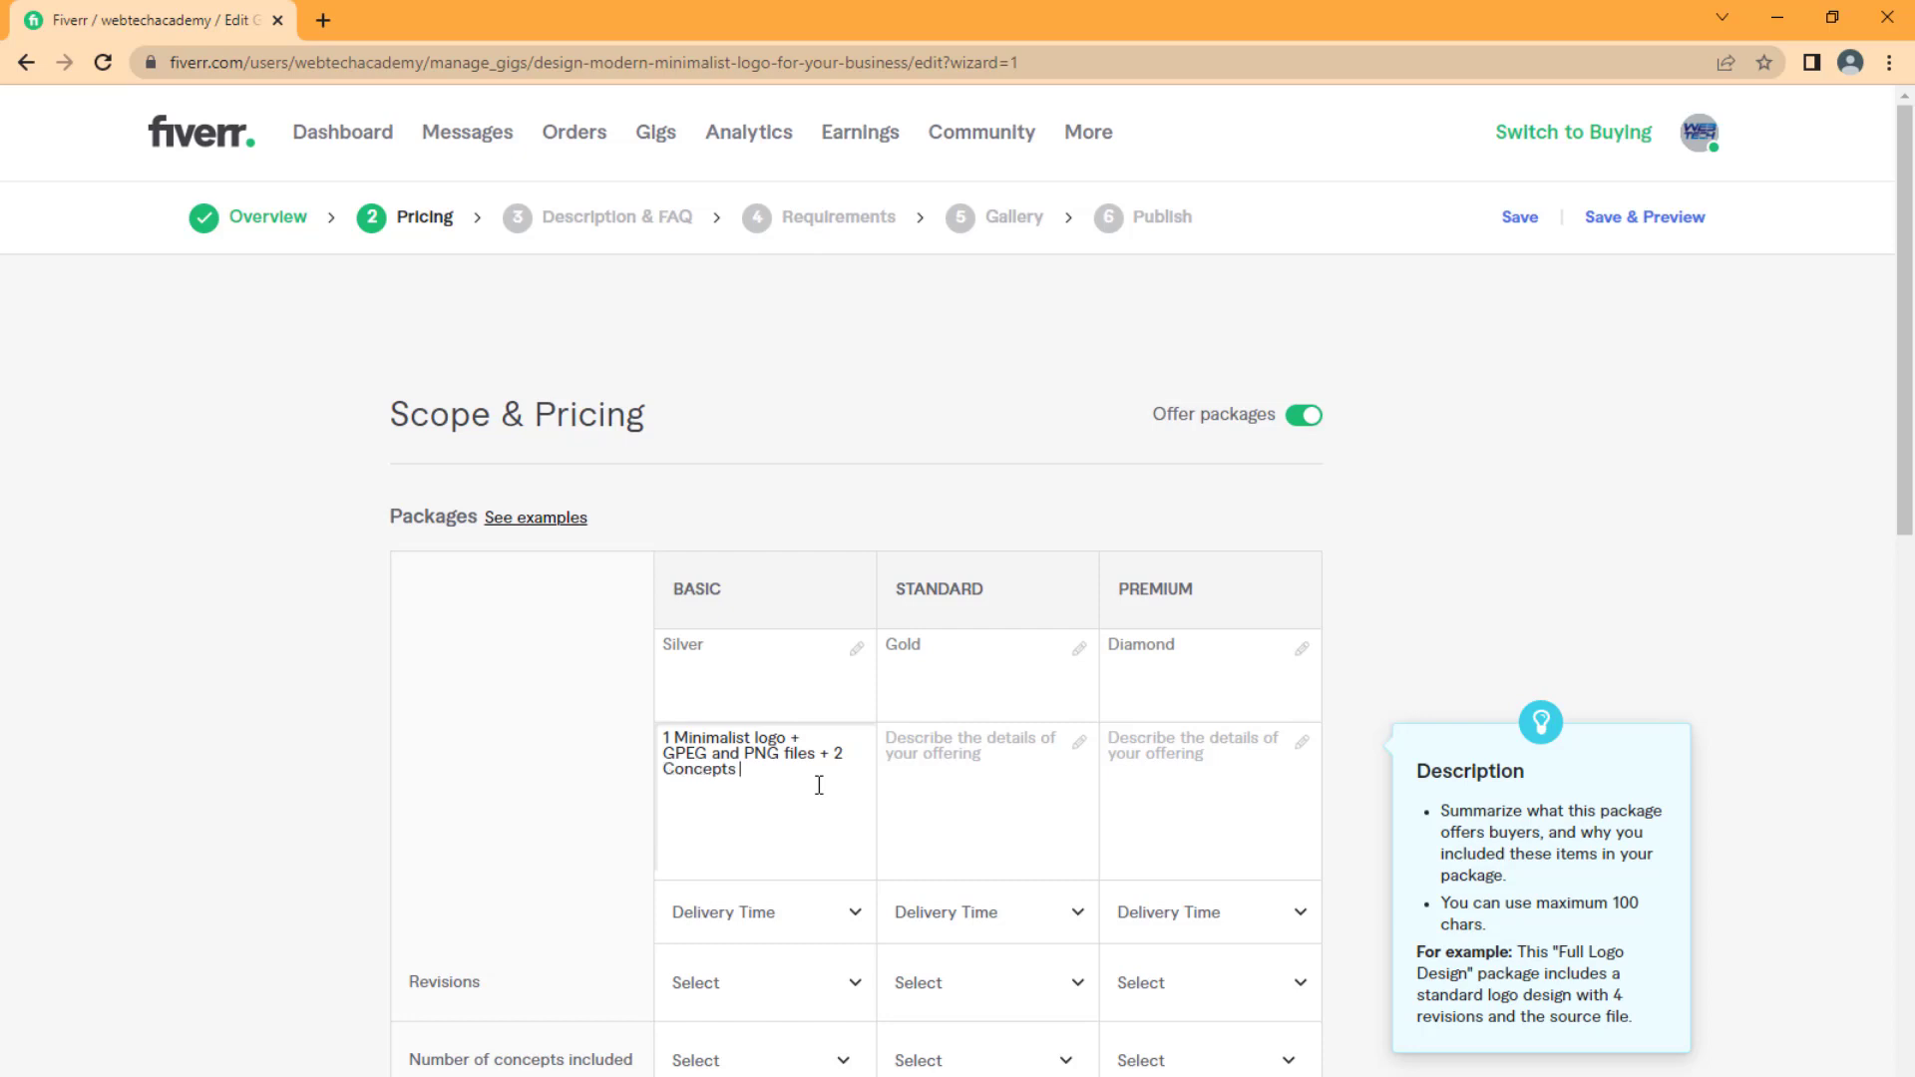
text( + 3)
text(Re3visions)
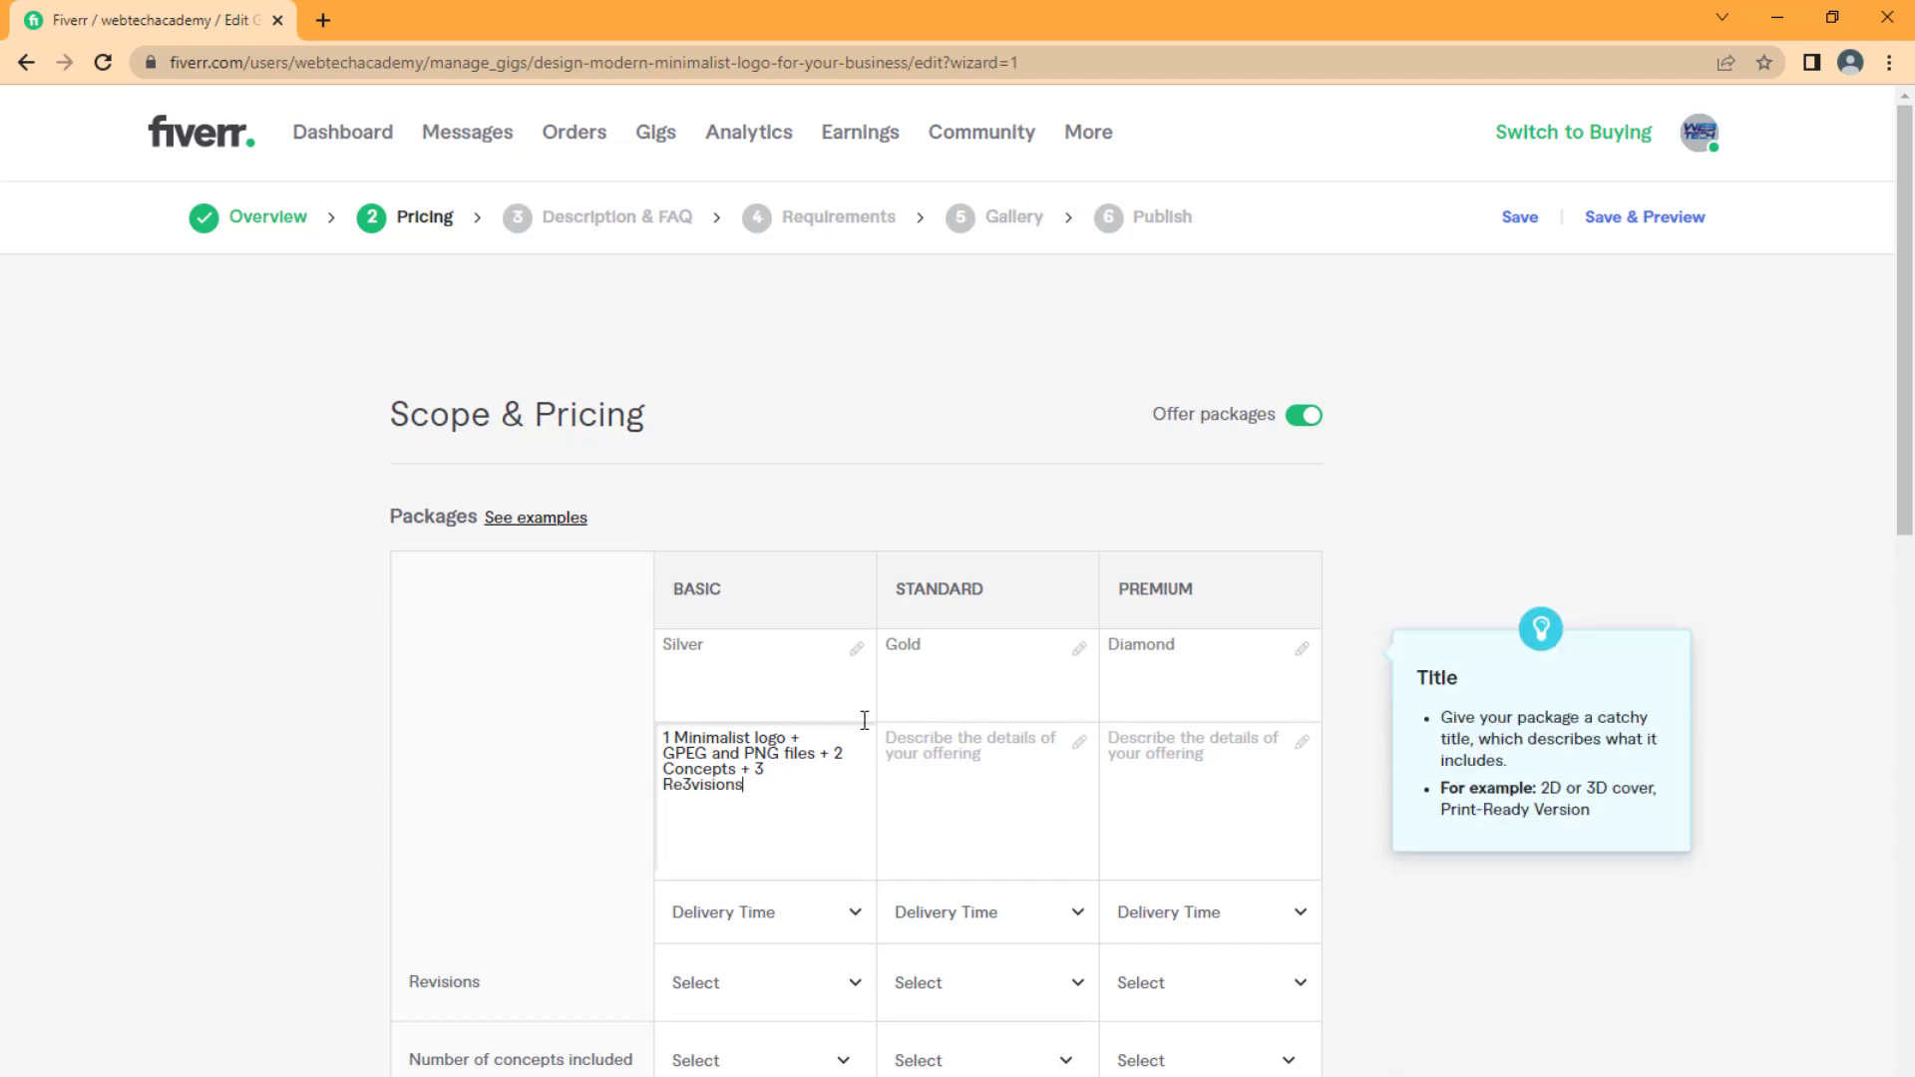
click(702, 786)
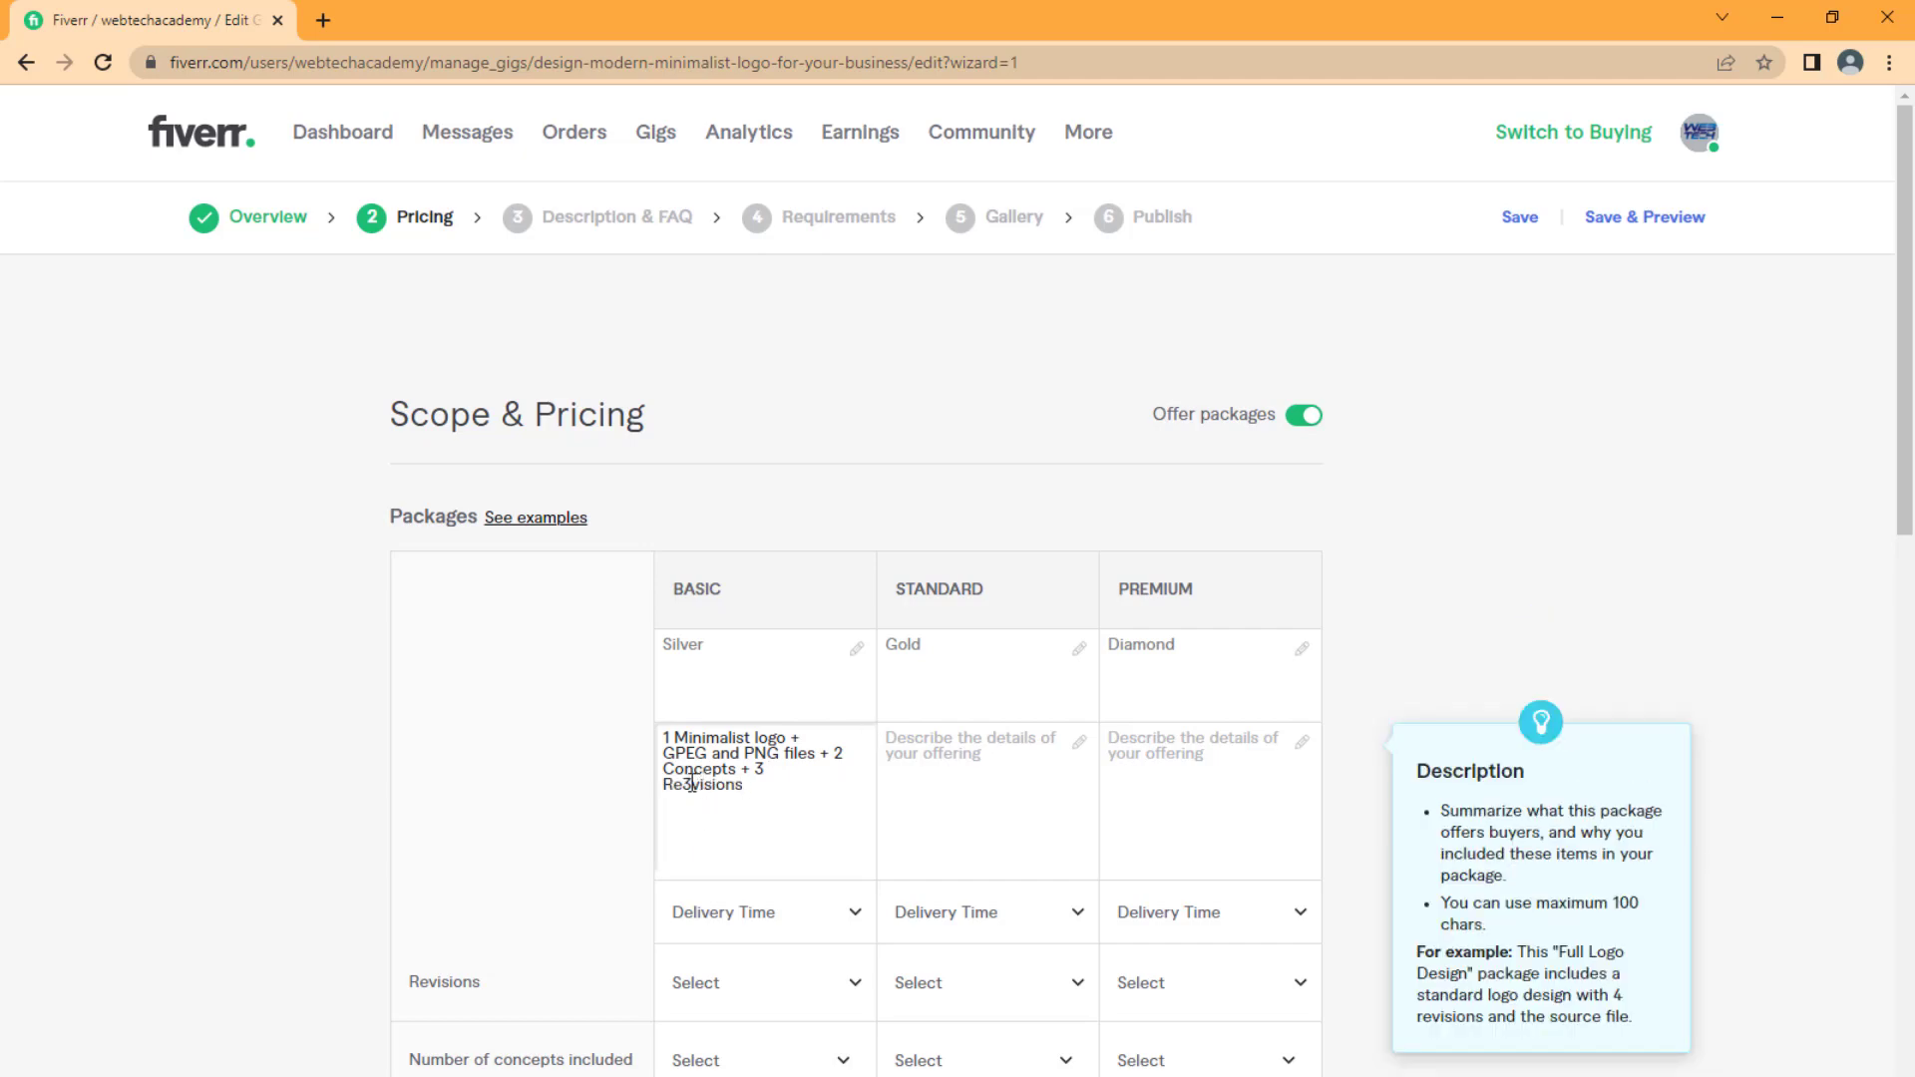
key(BackSpace)
Step: Copy the Basic description into the Standard package and change it to 2 logos, 3 concepts and 4 revisions
drag(663, 740, 847, 783)
key(ctrl+c)
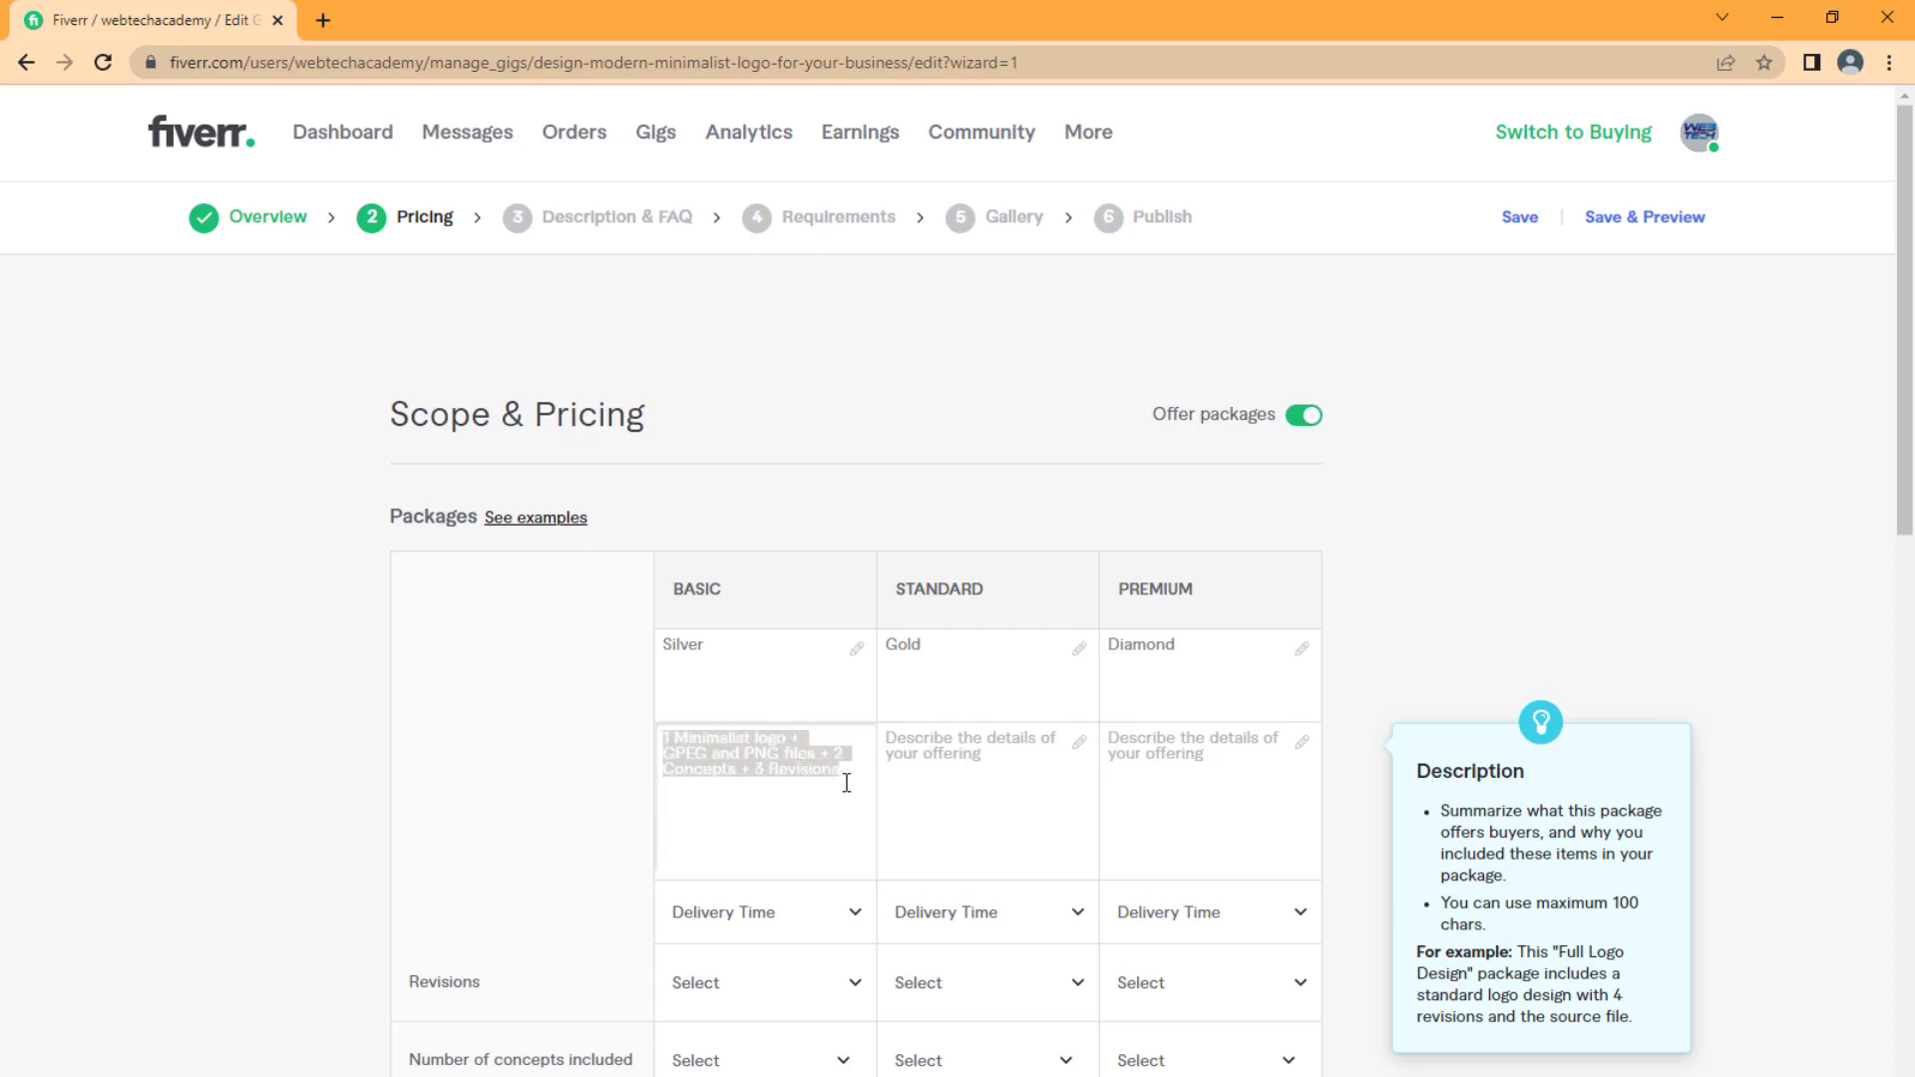
click(985, 755)
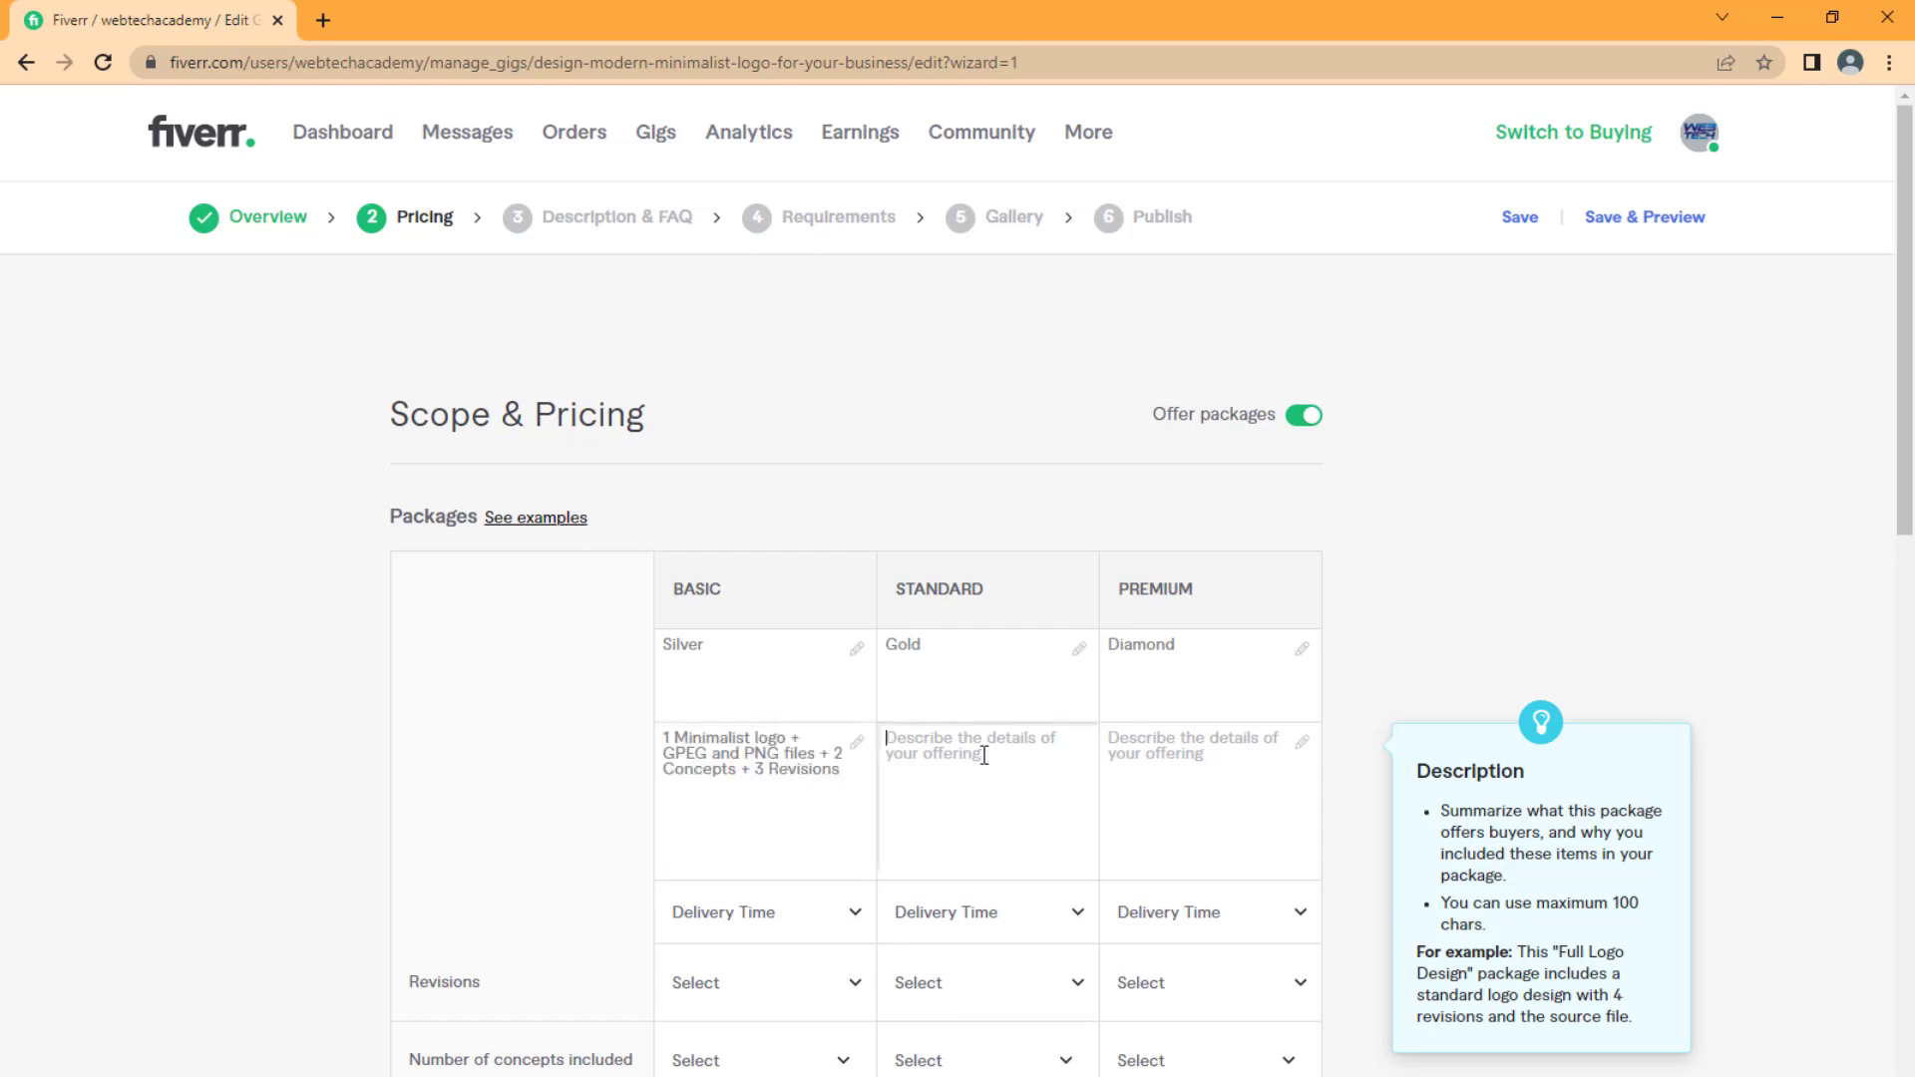
key(ctrl+v)
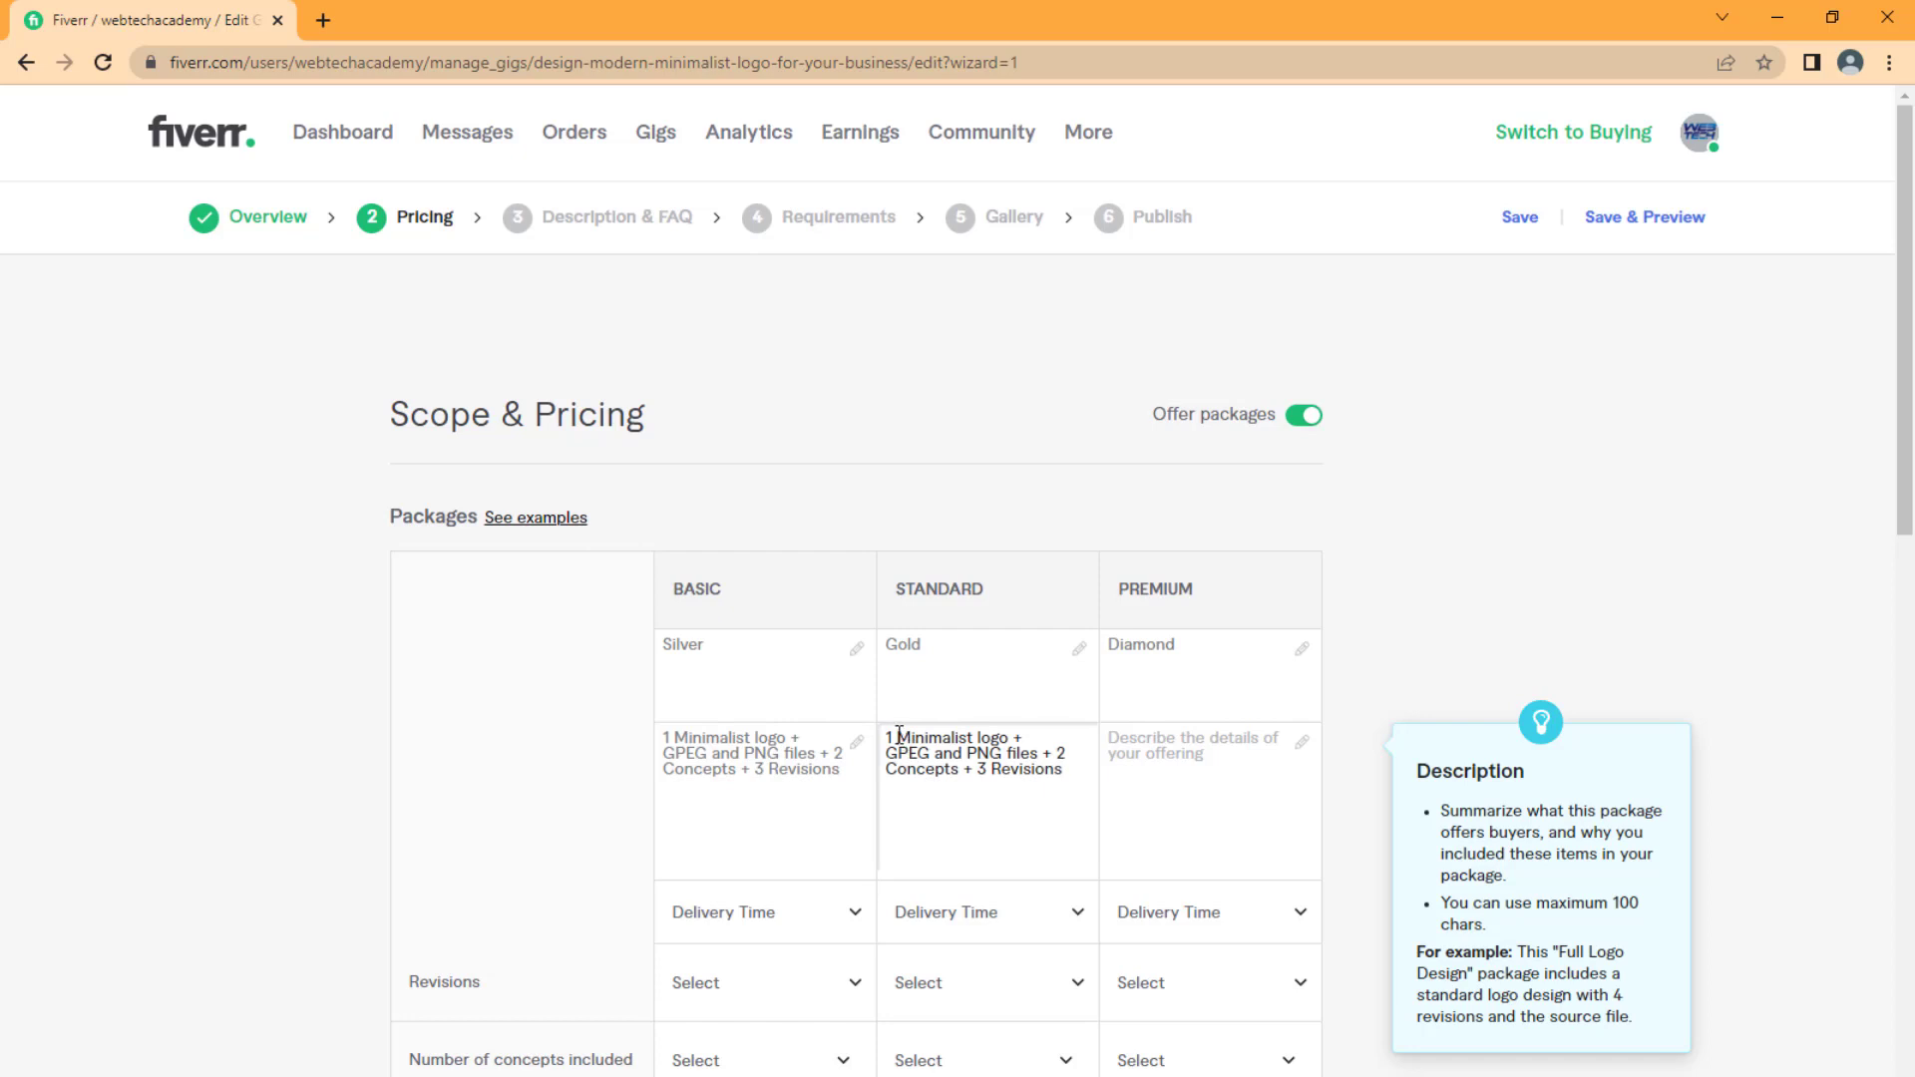
drag(896, 736, 883, 736)
text(2)
double_click(1059, 753)
text(3)
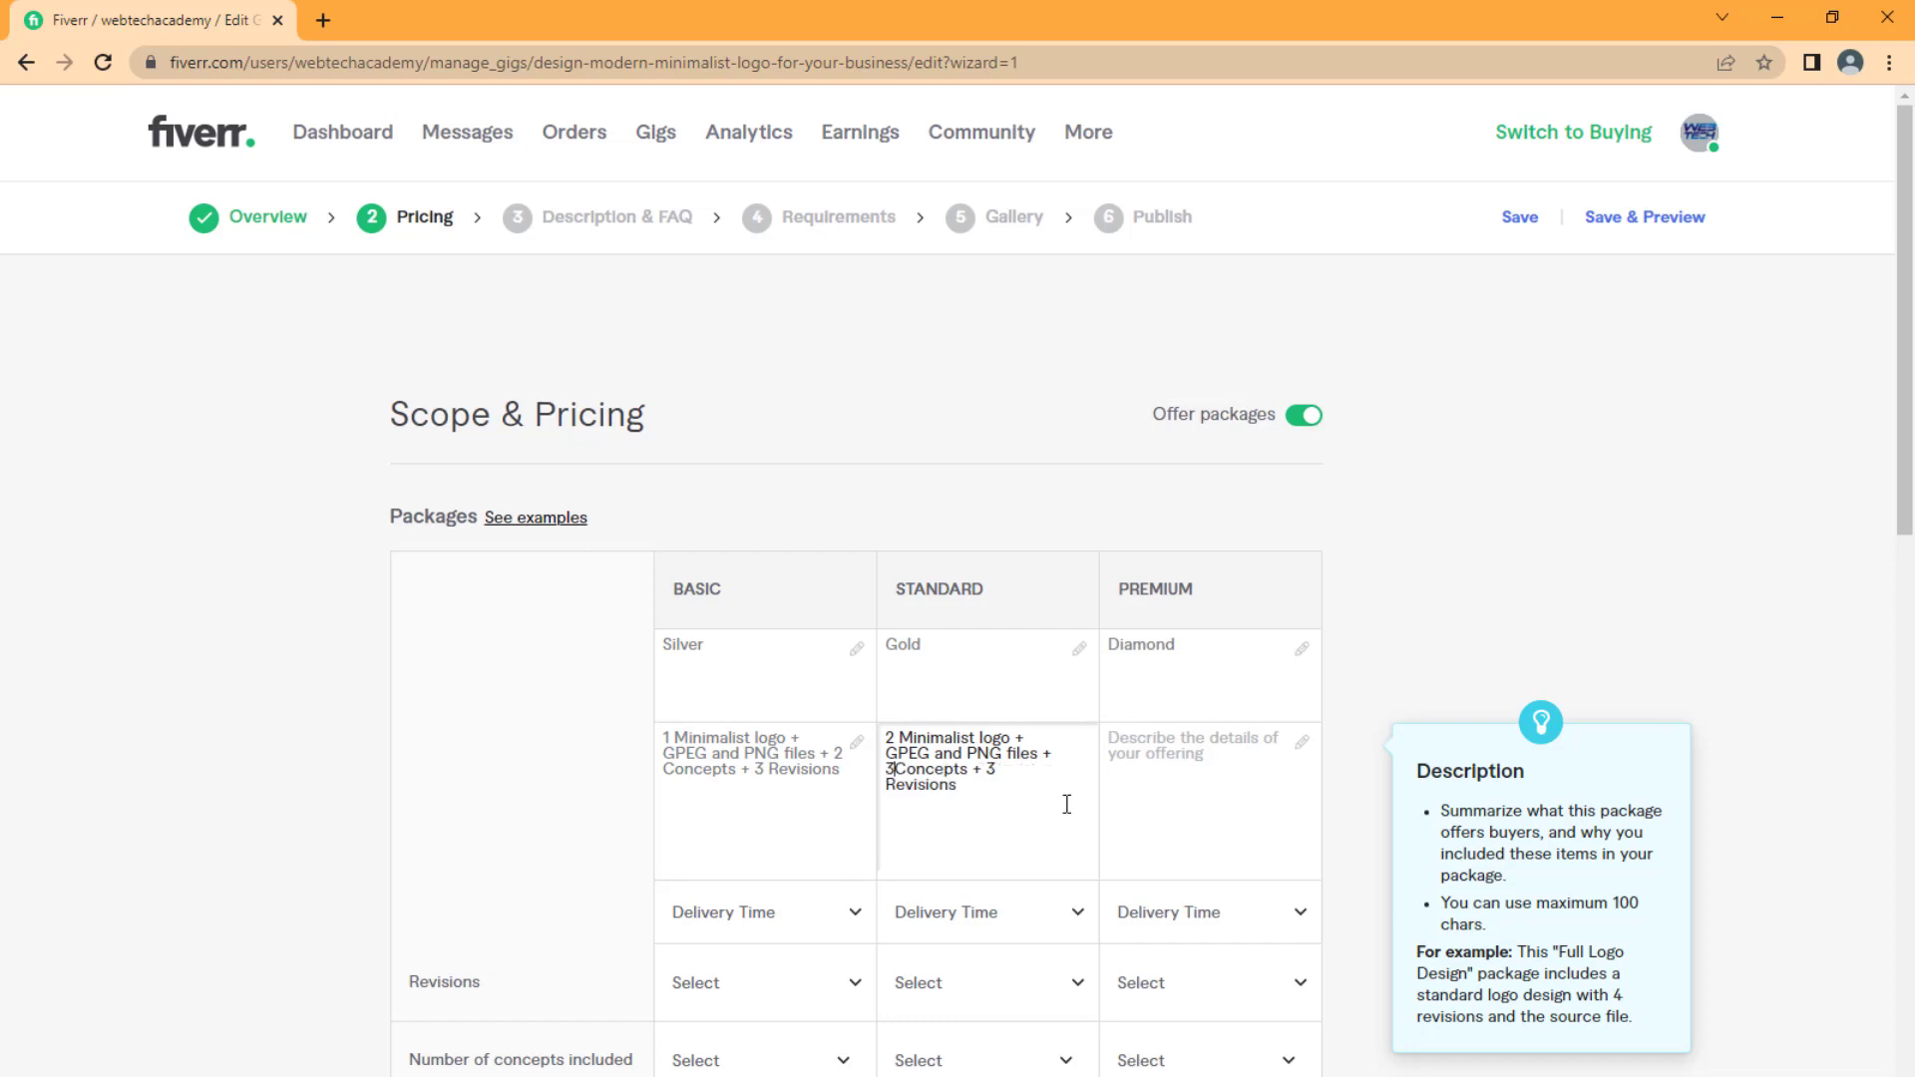
double_click(998, 770)
text(4)
Step: Paste the copied description into the Premium package and change it to 3 logos, 4 concepts and 6 revisions
click(1143, 758)
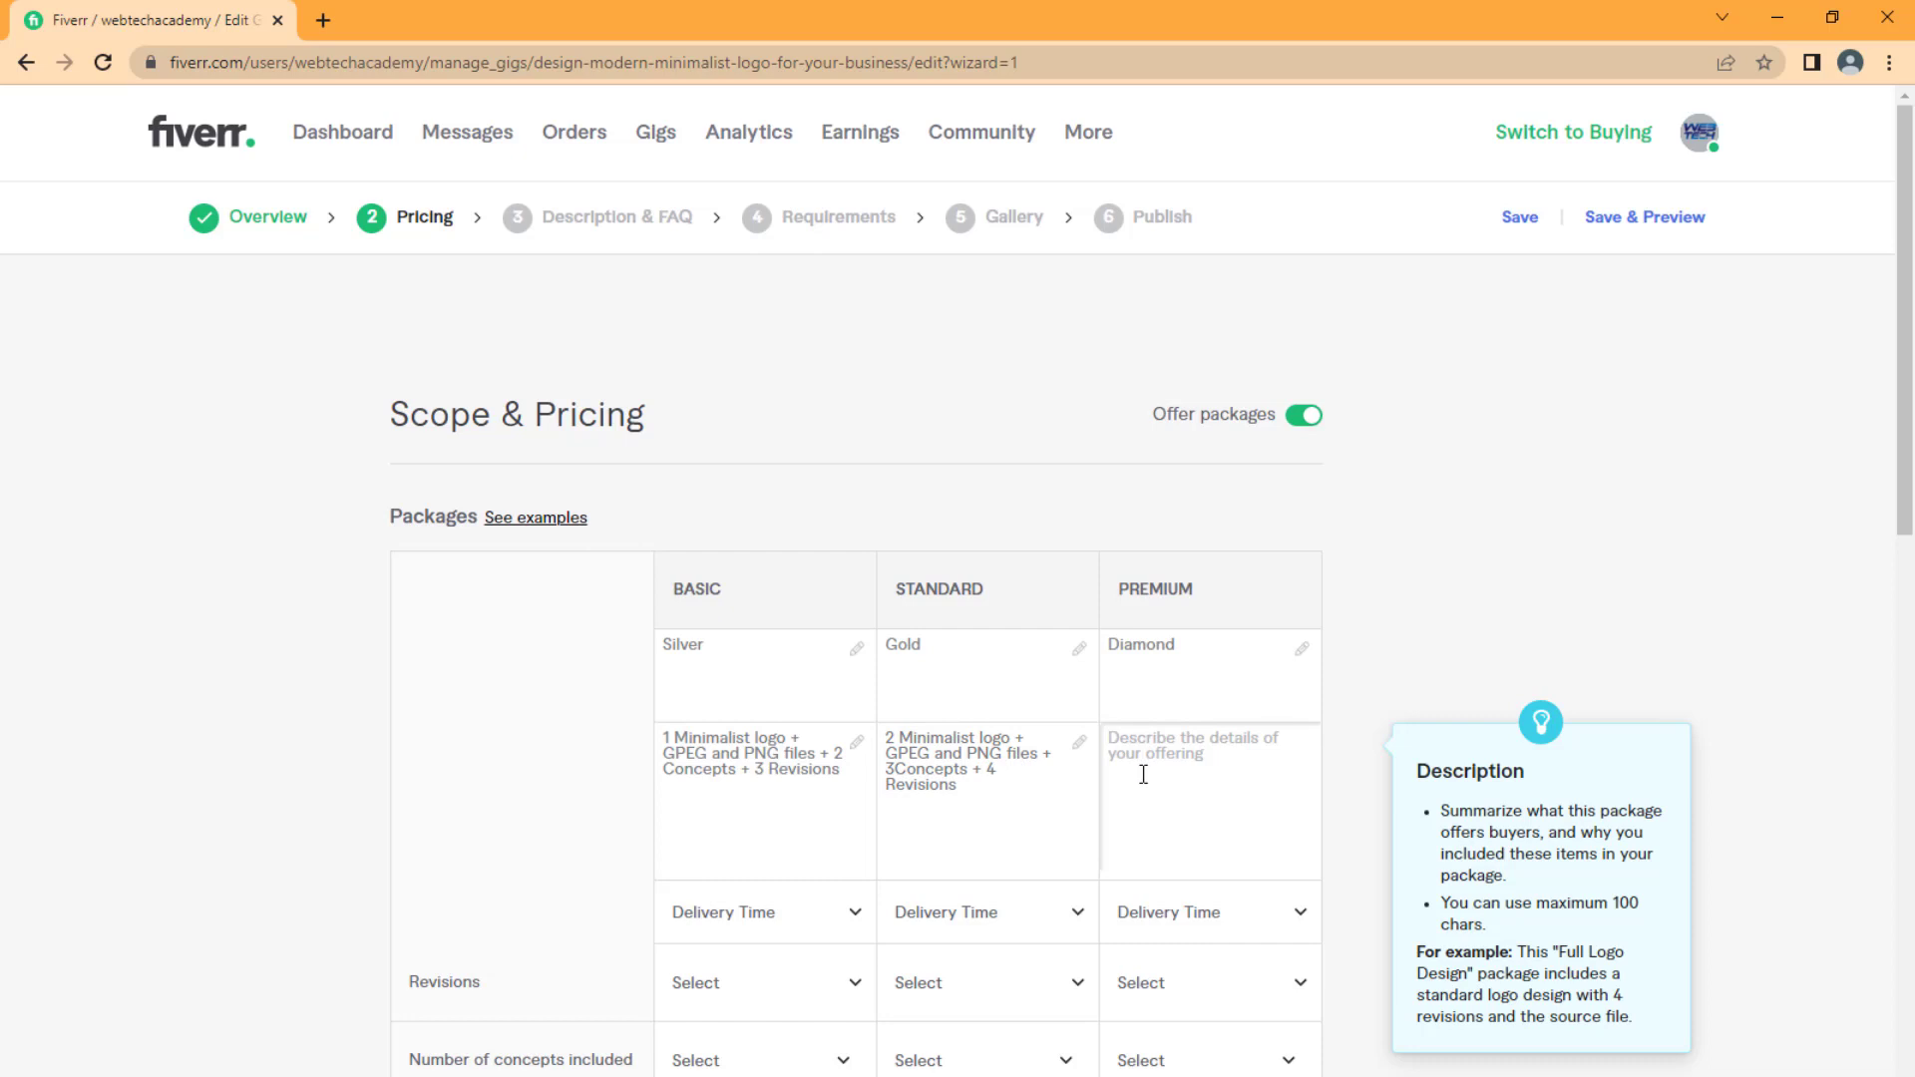
key(ctrl+v)
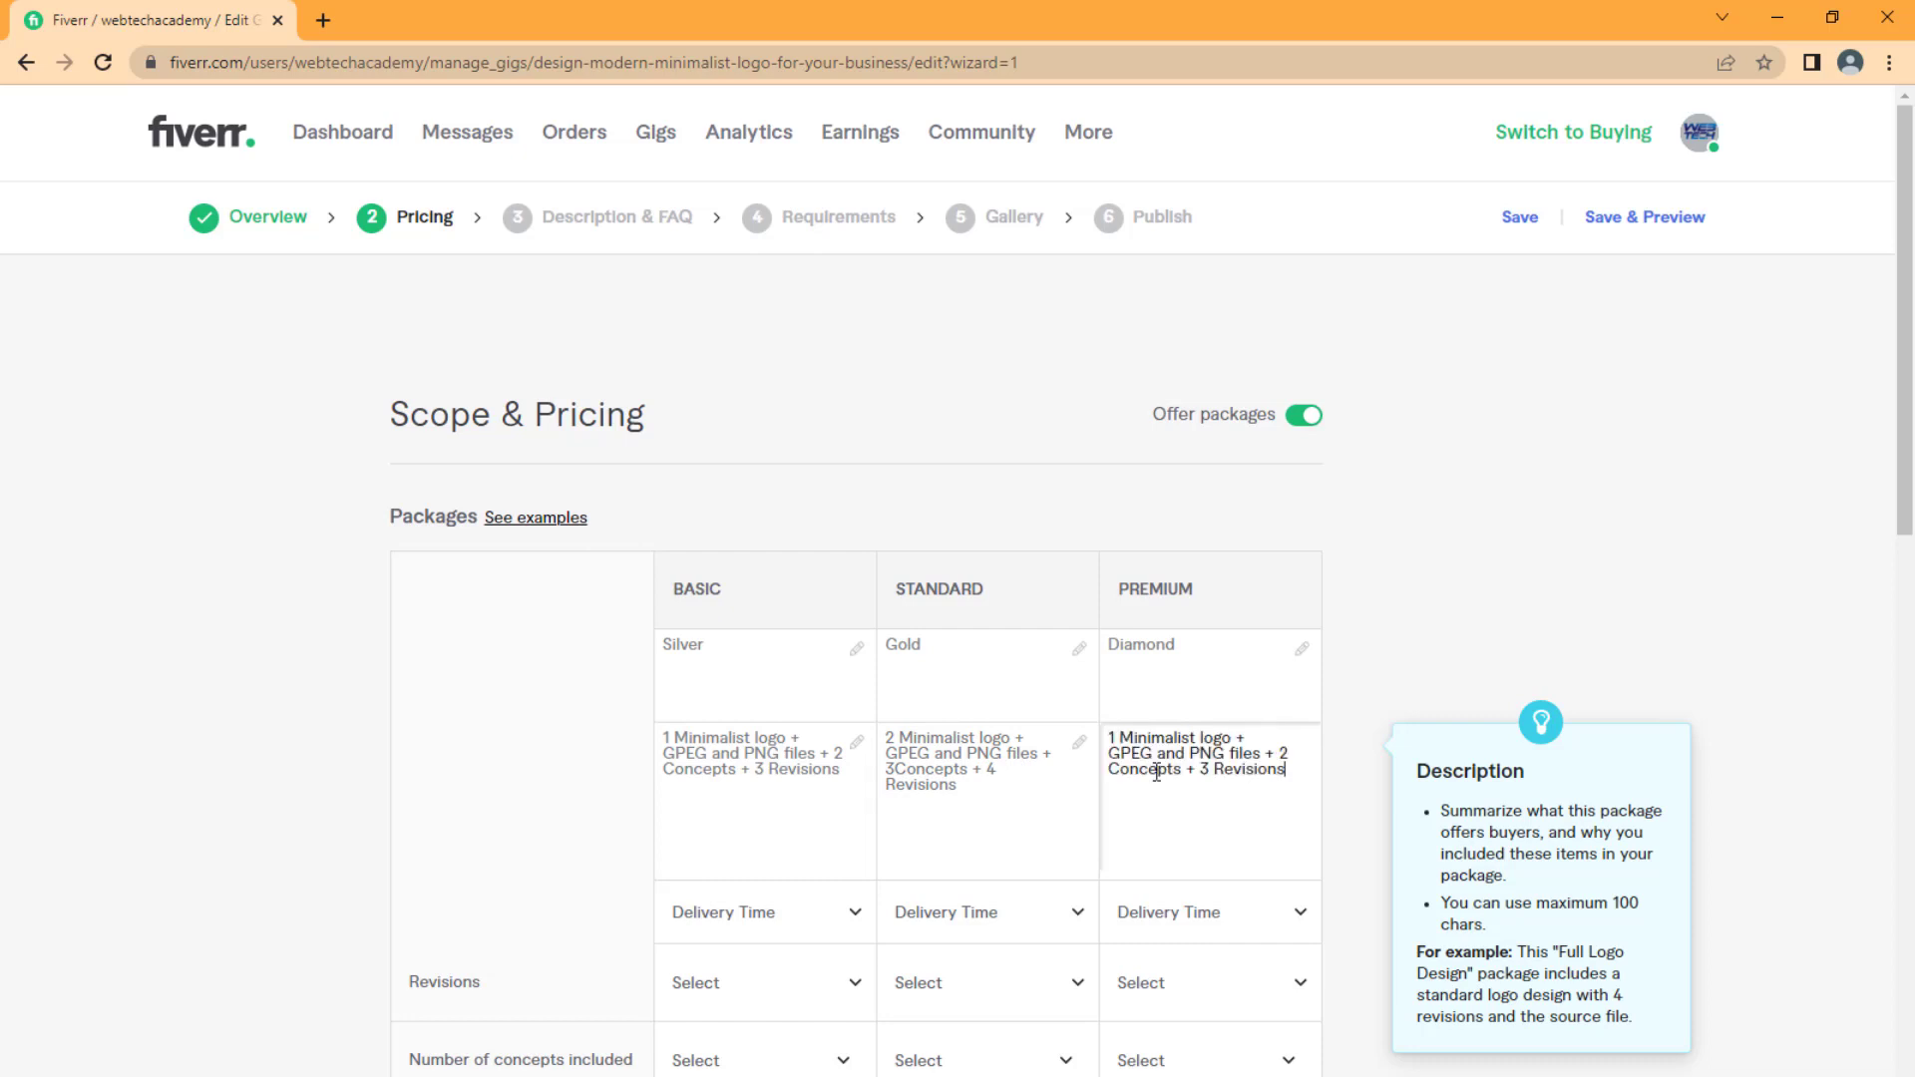
double_click(1107, 738)
text(3)
double_click(1283, 753)
text(4)
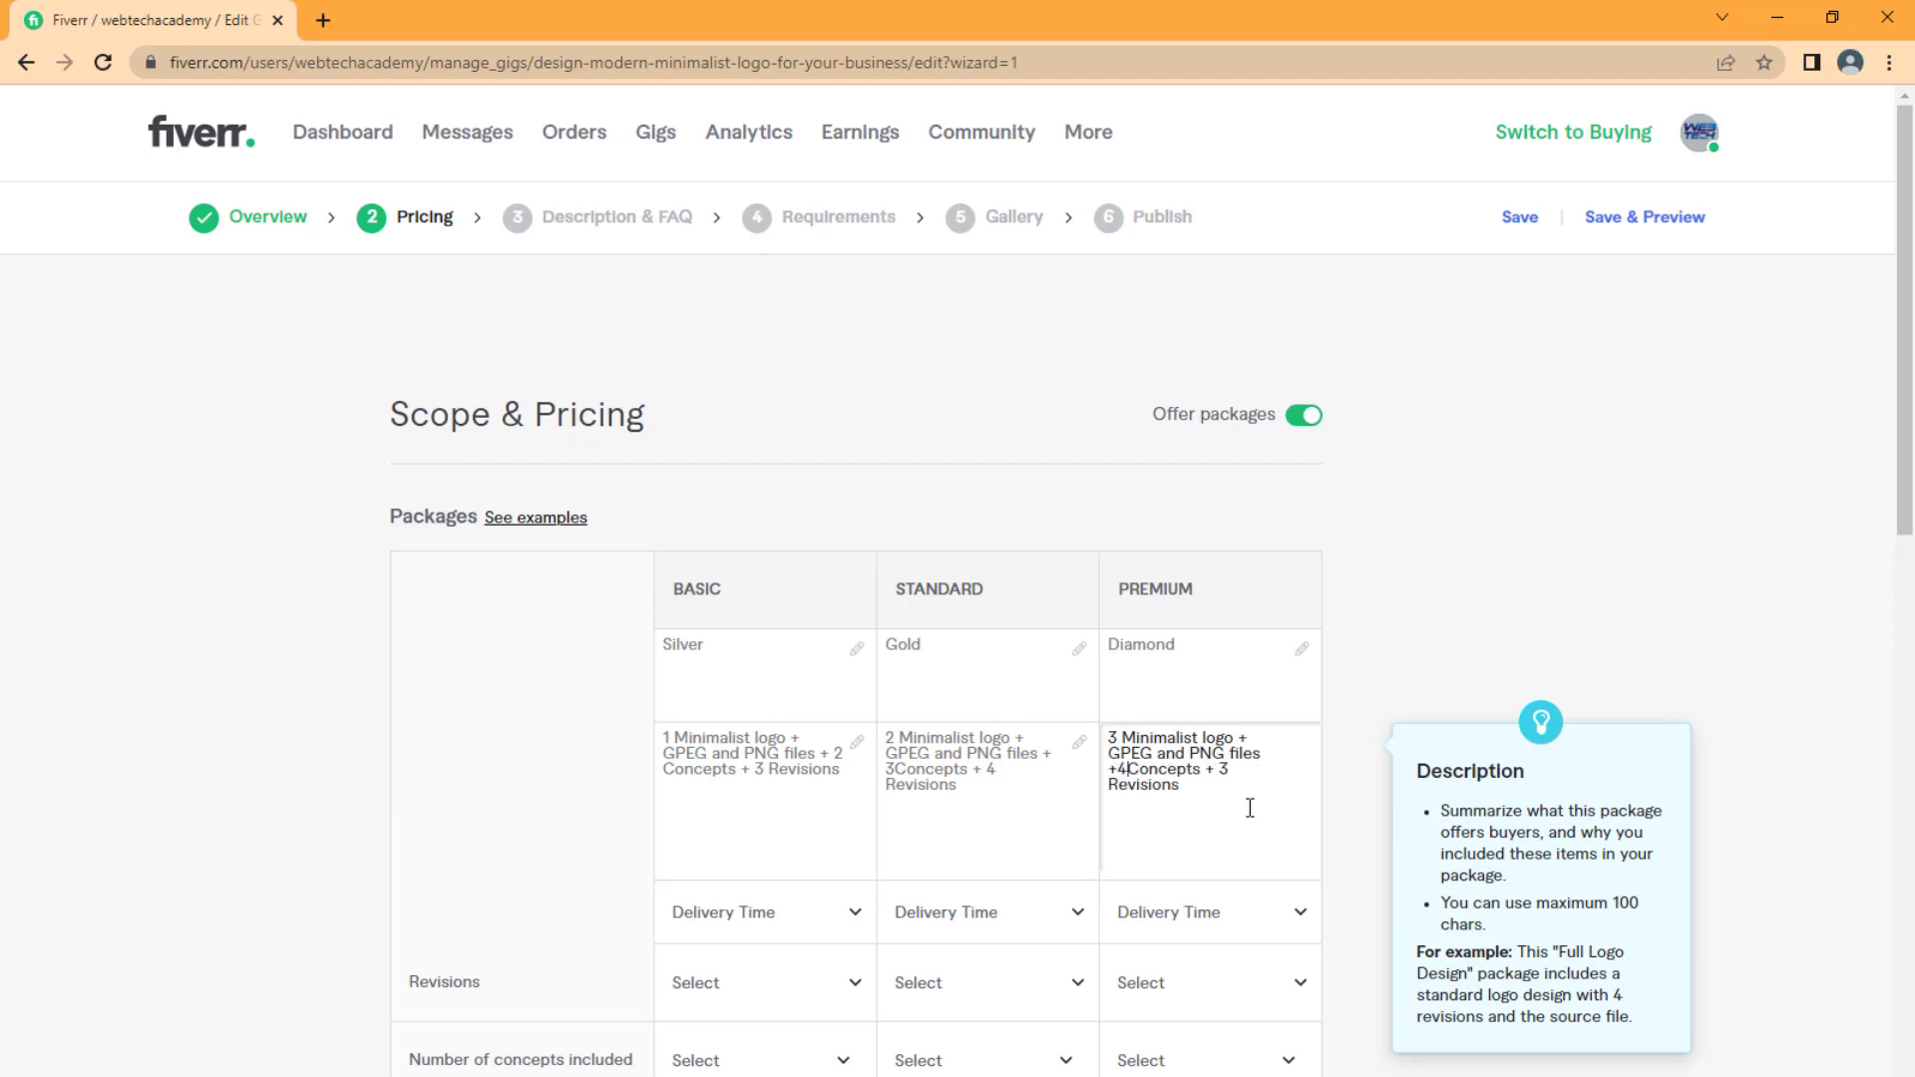
double_click(1209, 772)
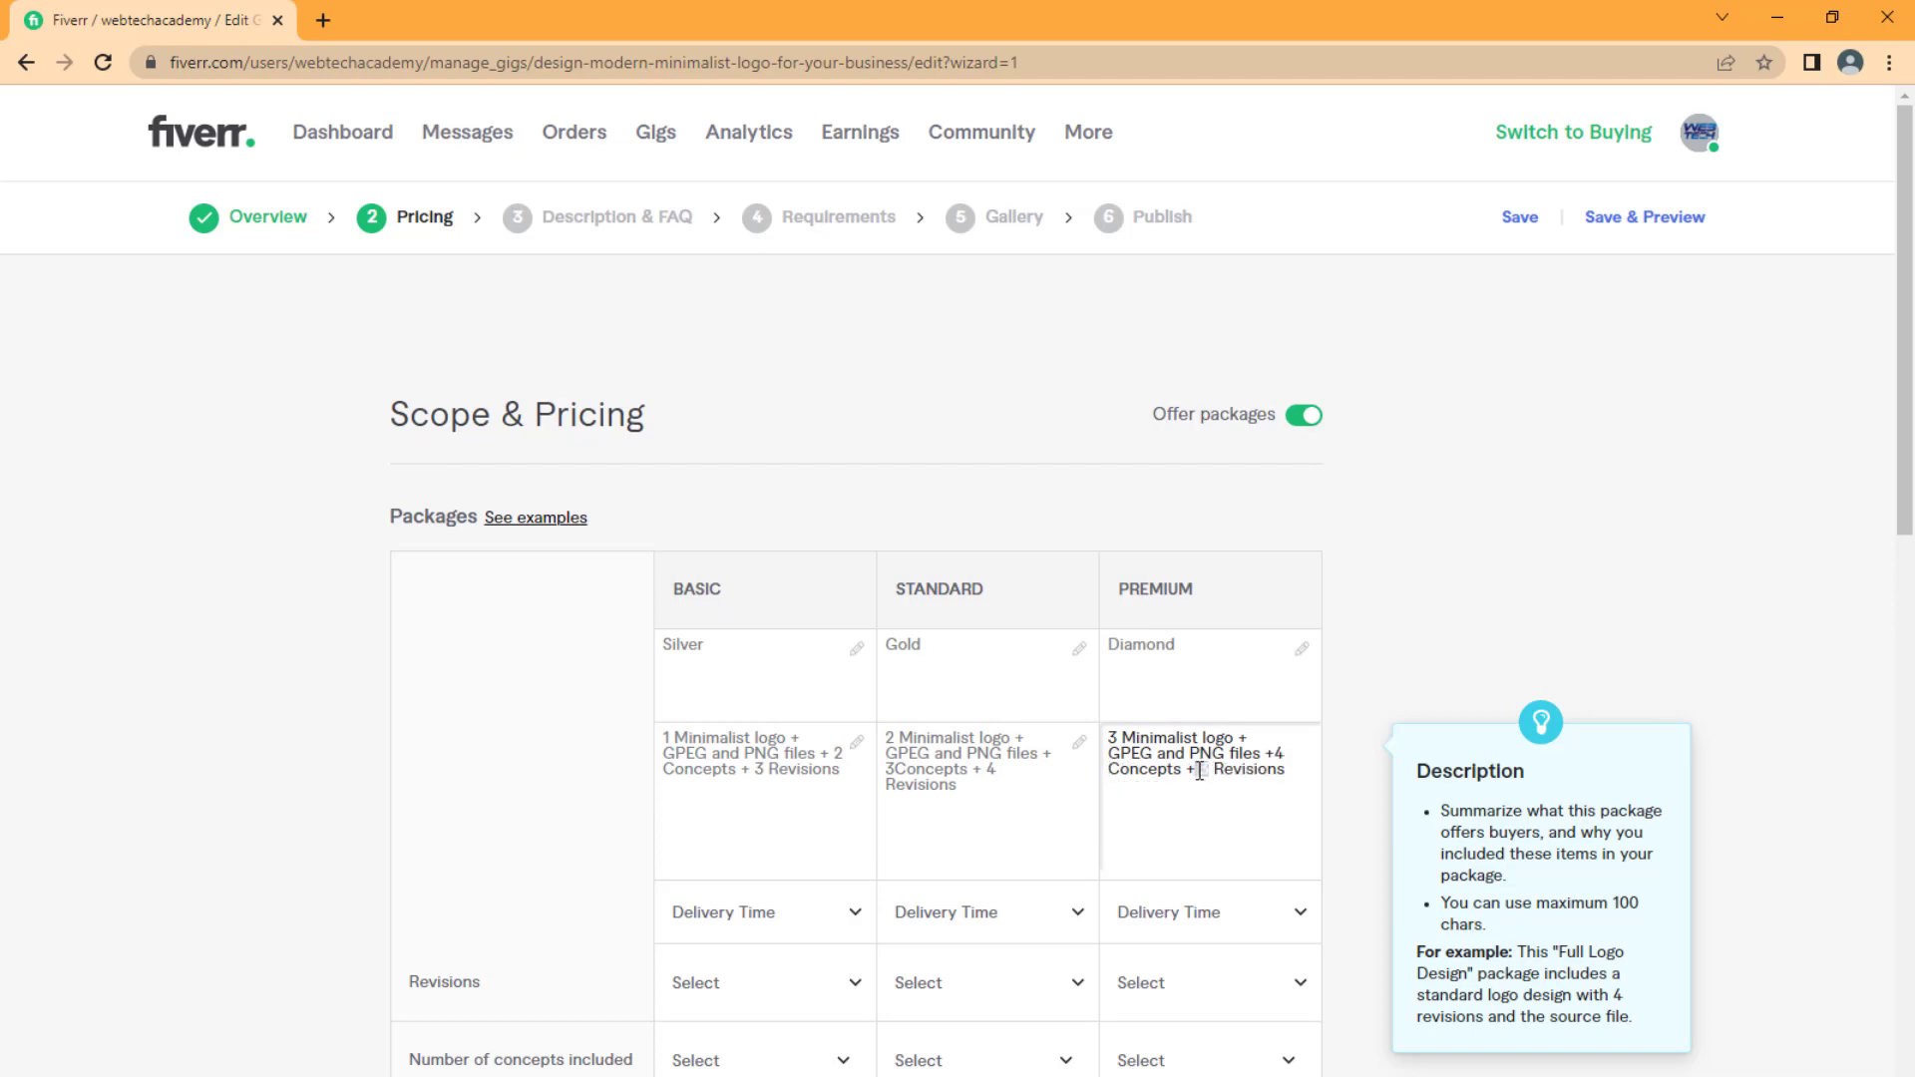
text(6)
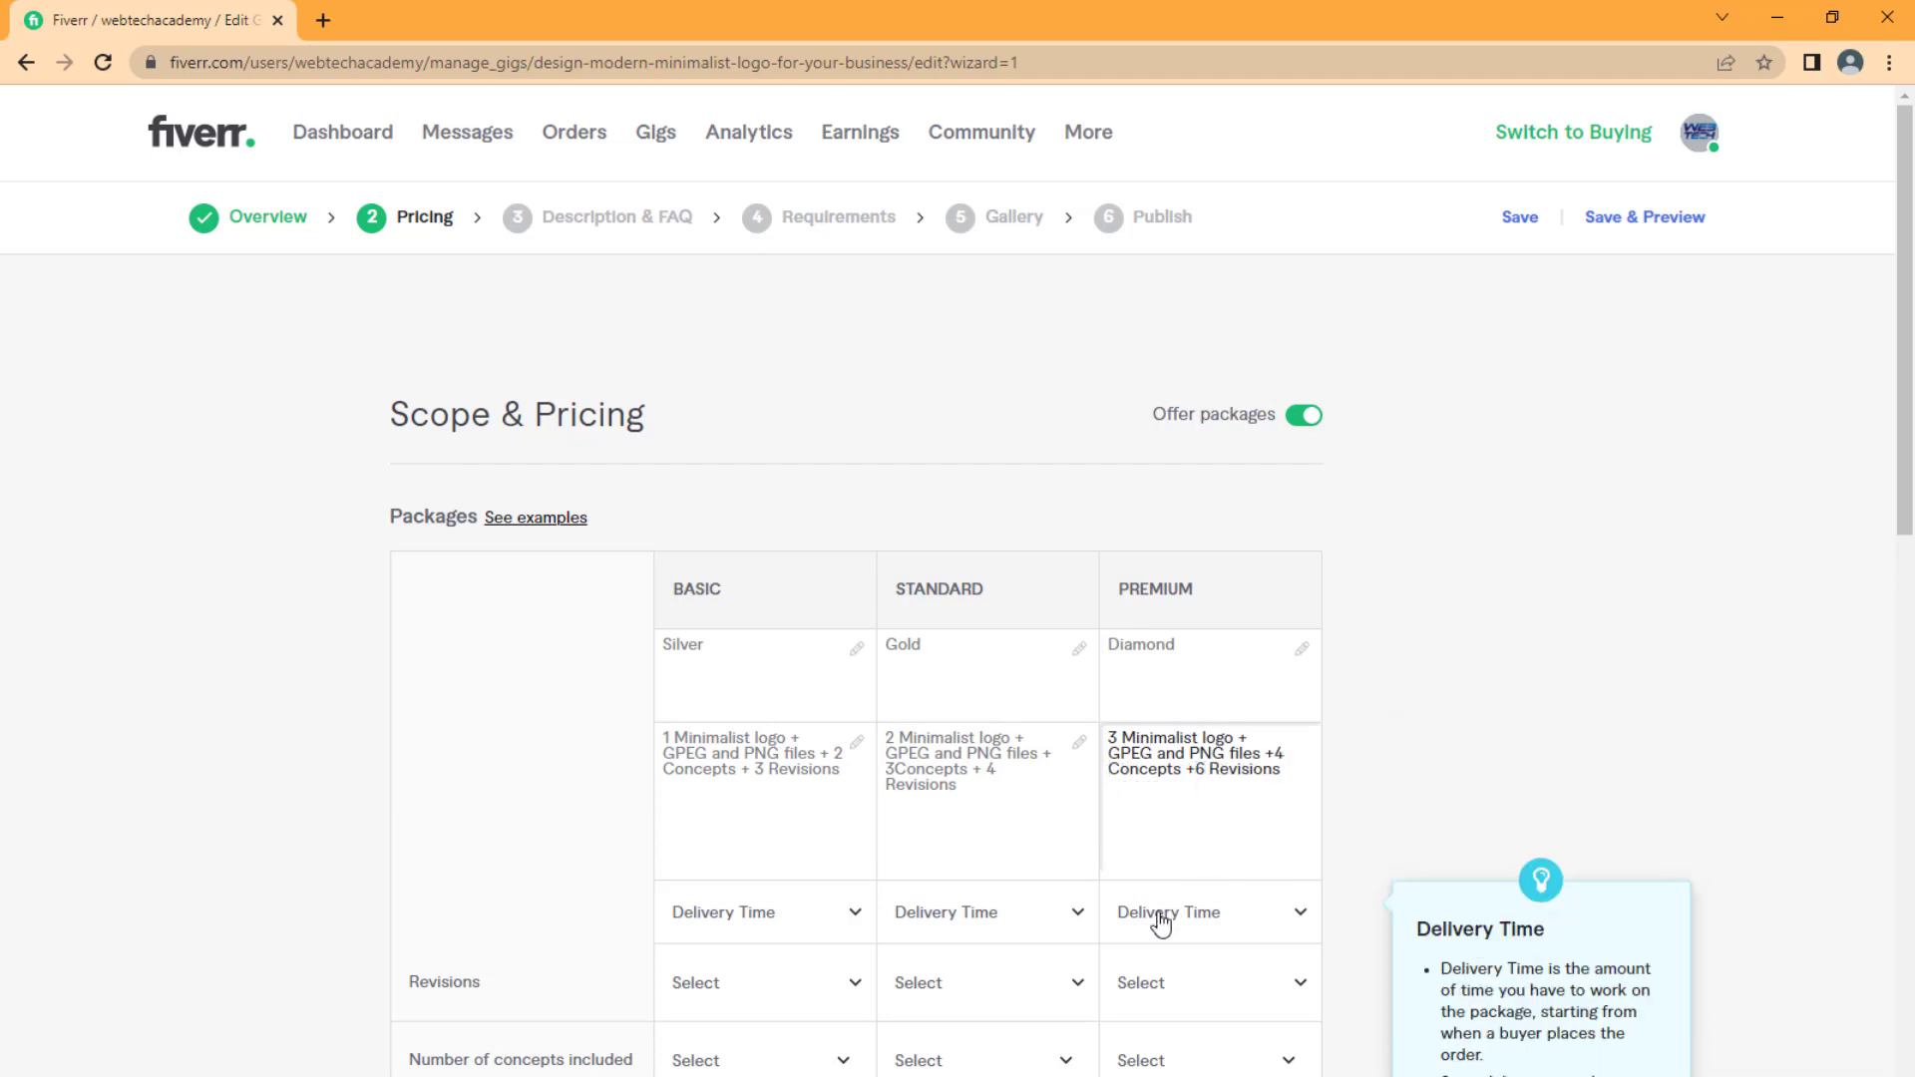
click(1197, 769)
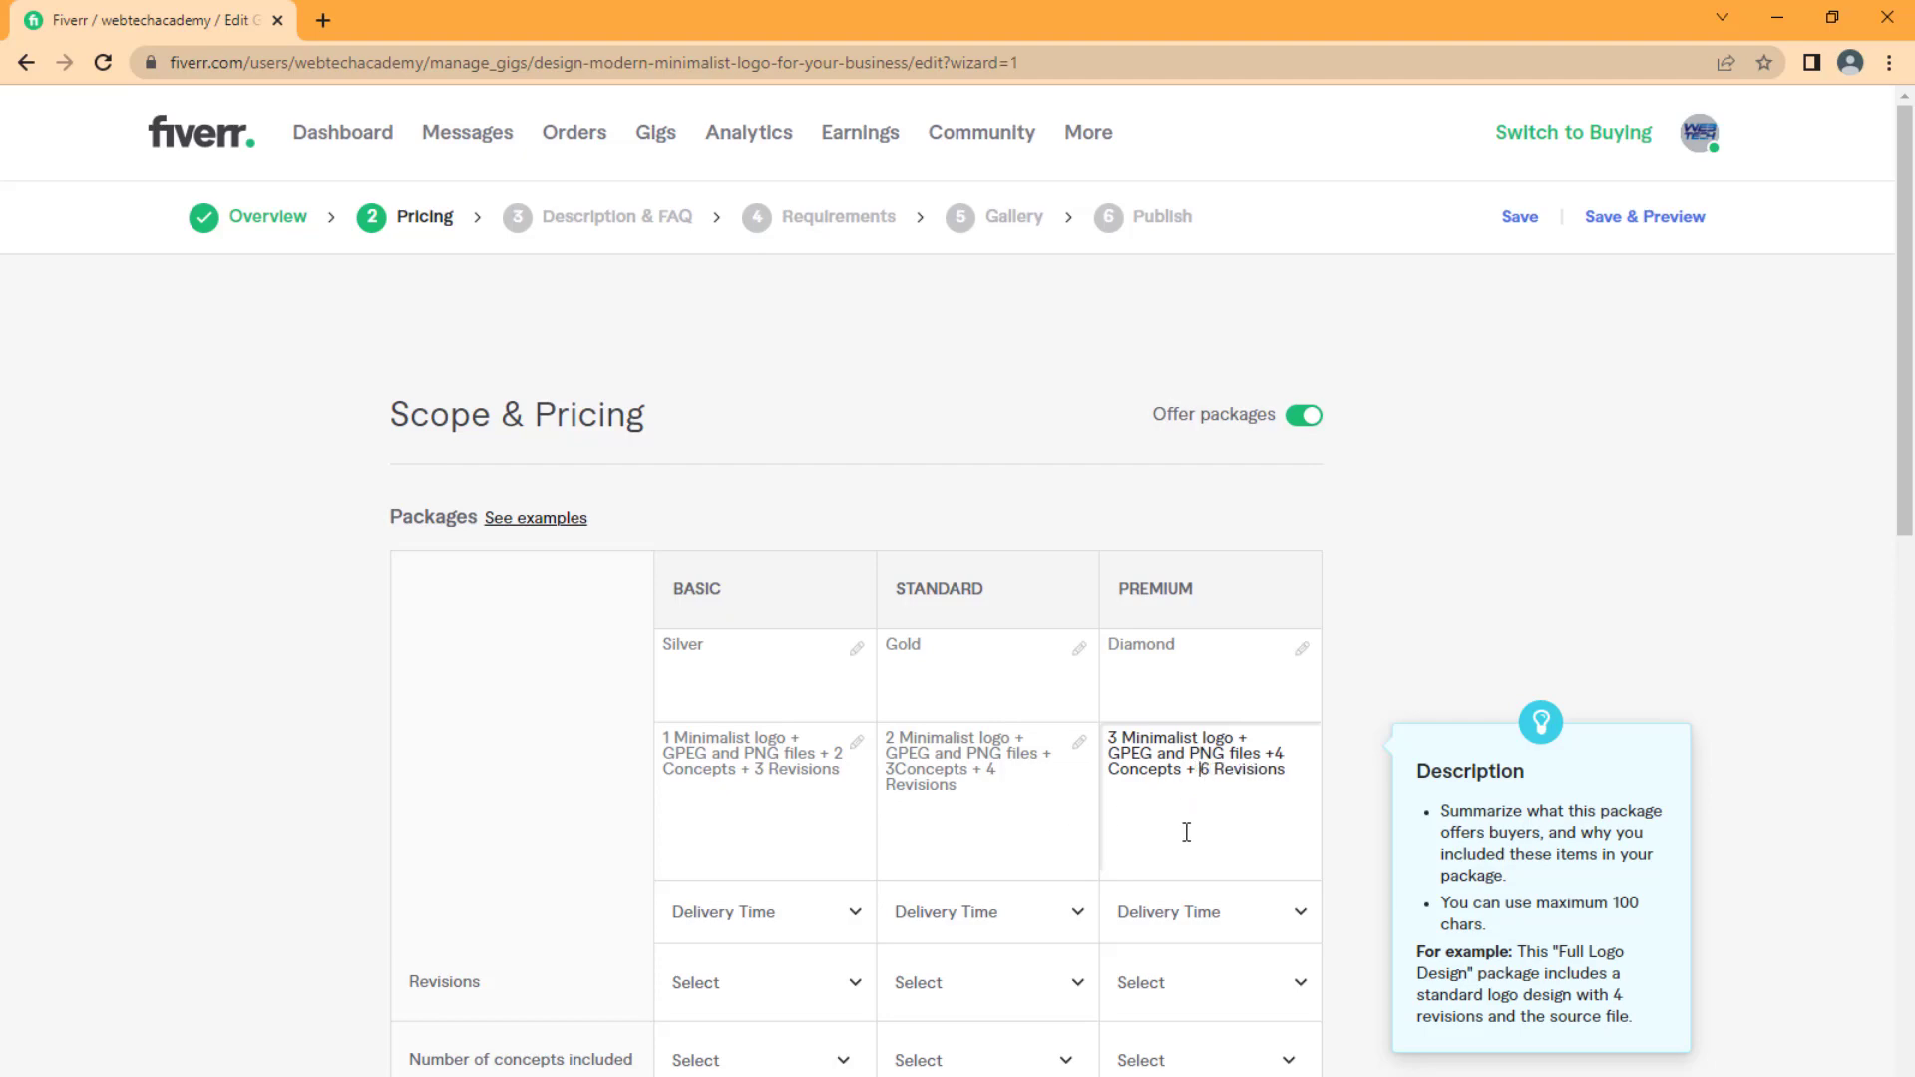
Step: Set the delivery times to 2 days for Basic, 3 days for Standard and 4 days for Premium
scroll(798, 818, down, 2)
click(853, 675)
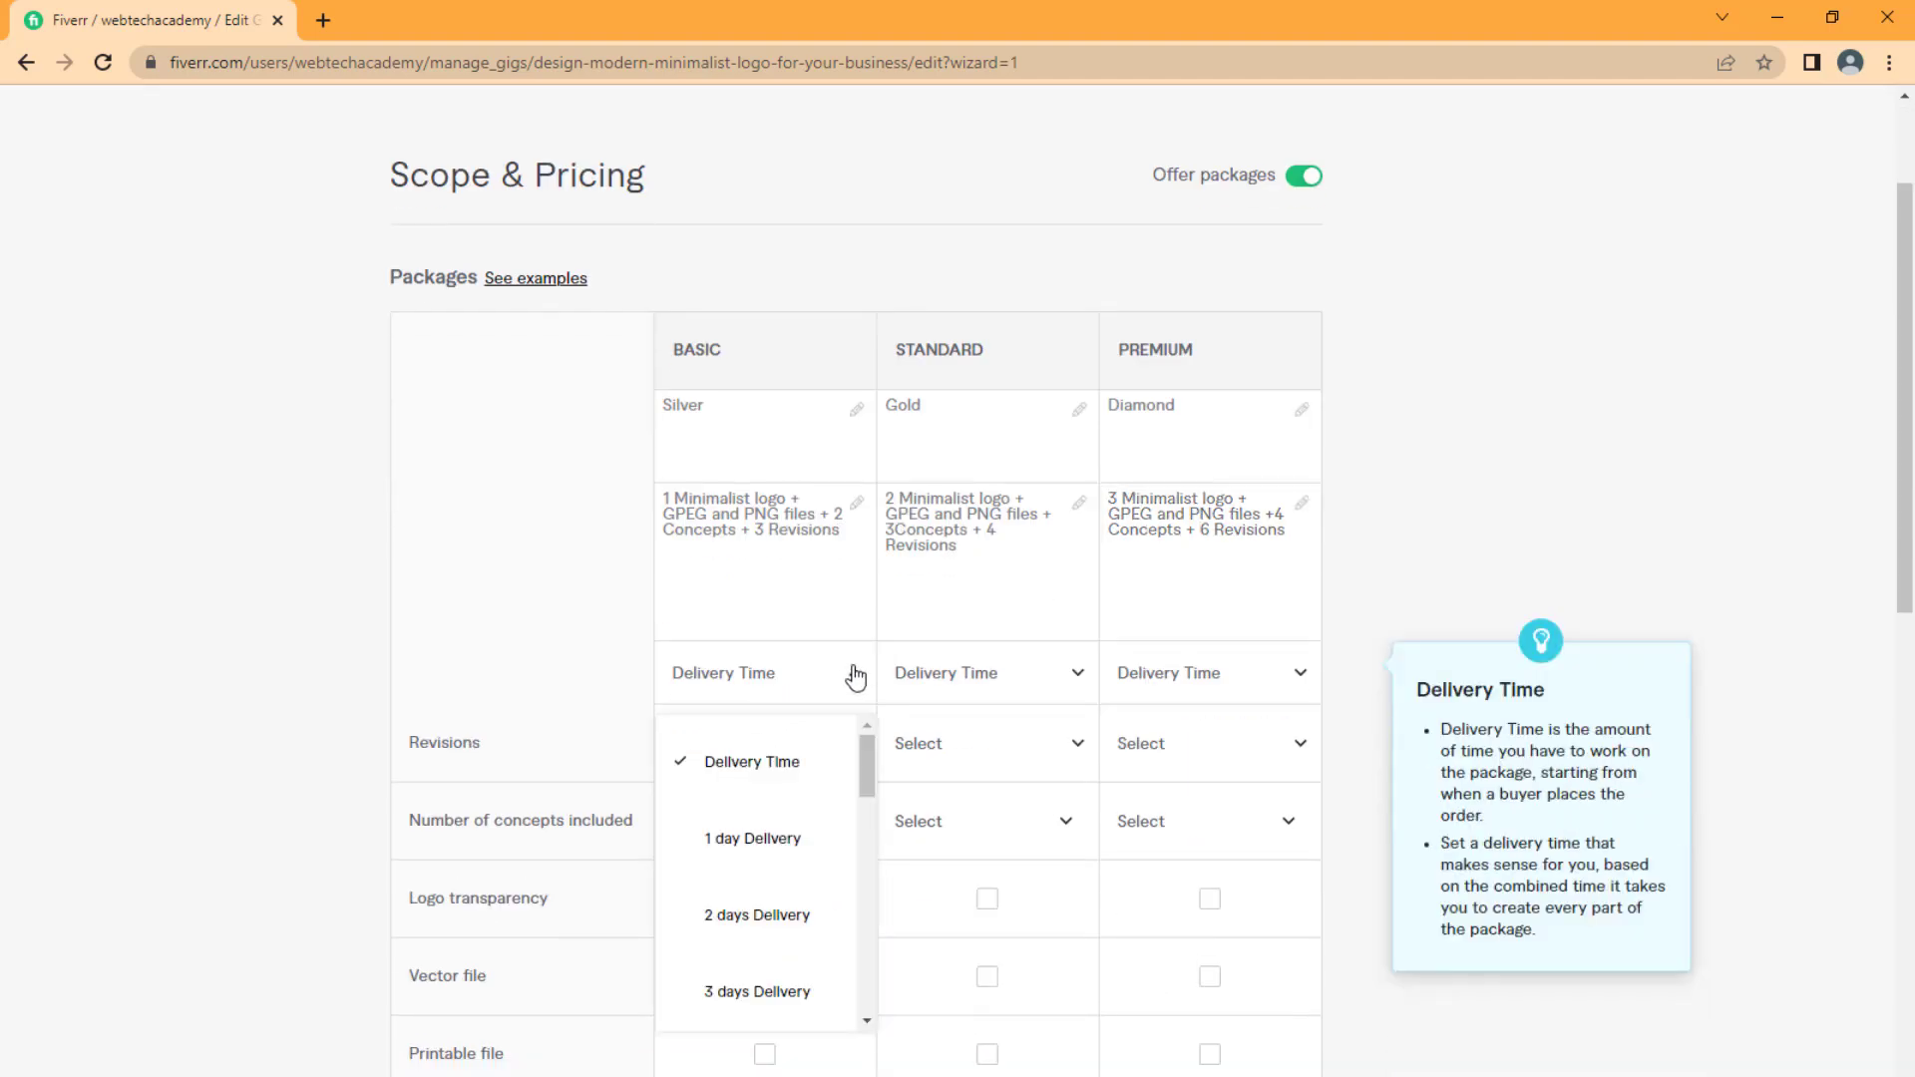
click(803, 894)
click(985, 699)
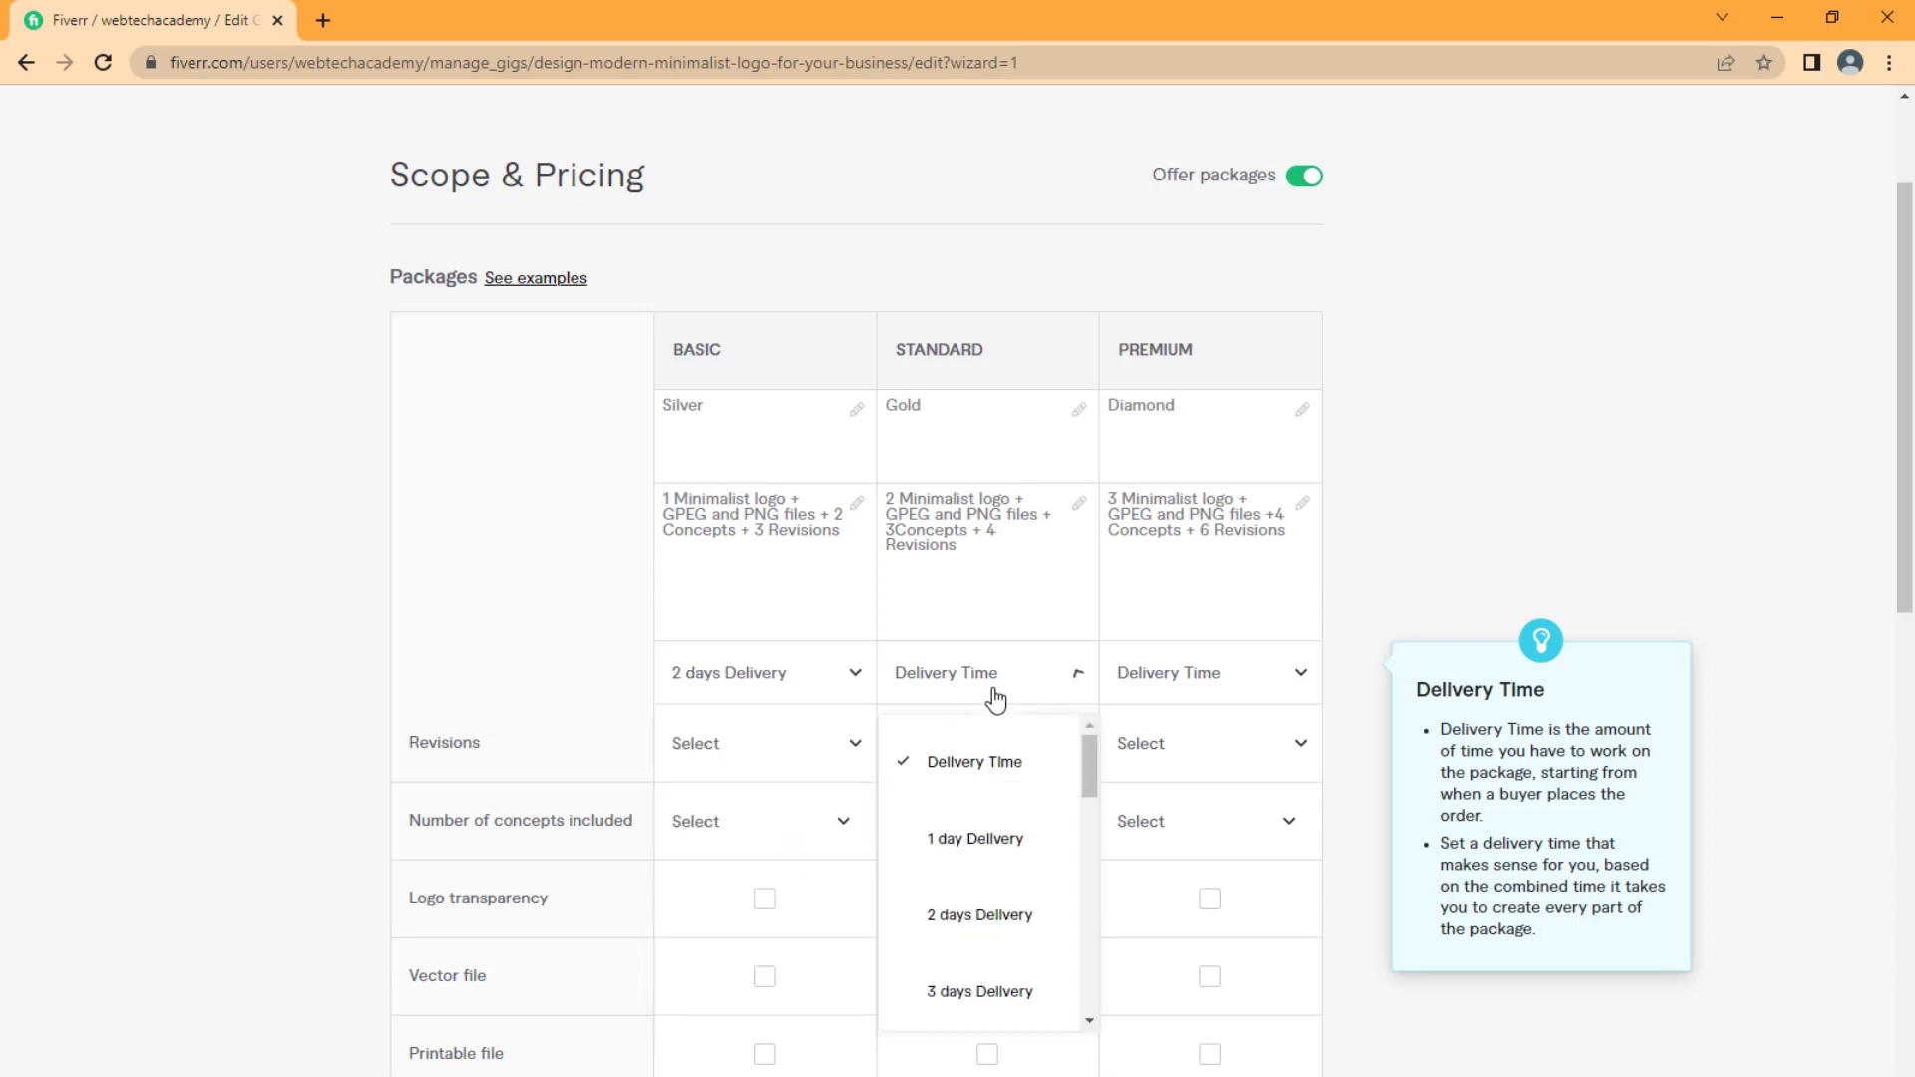
click(987, 992)
click(1258, 676)
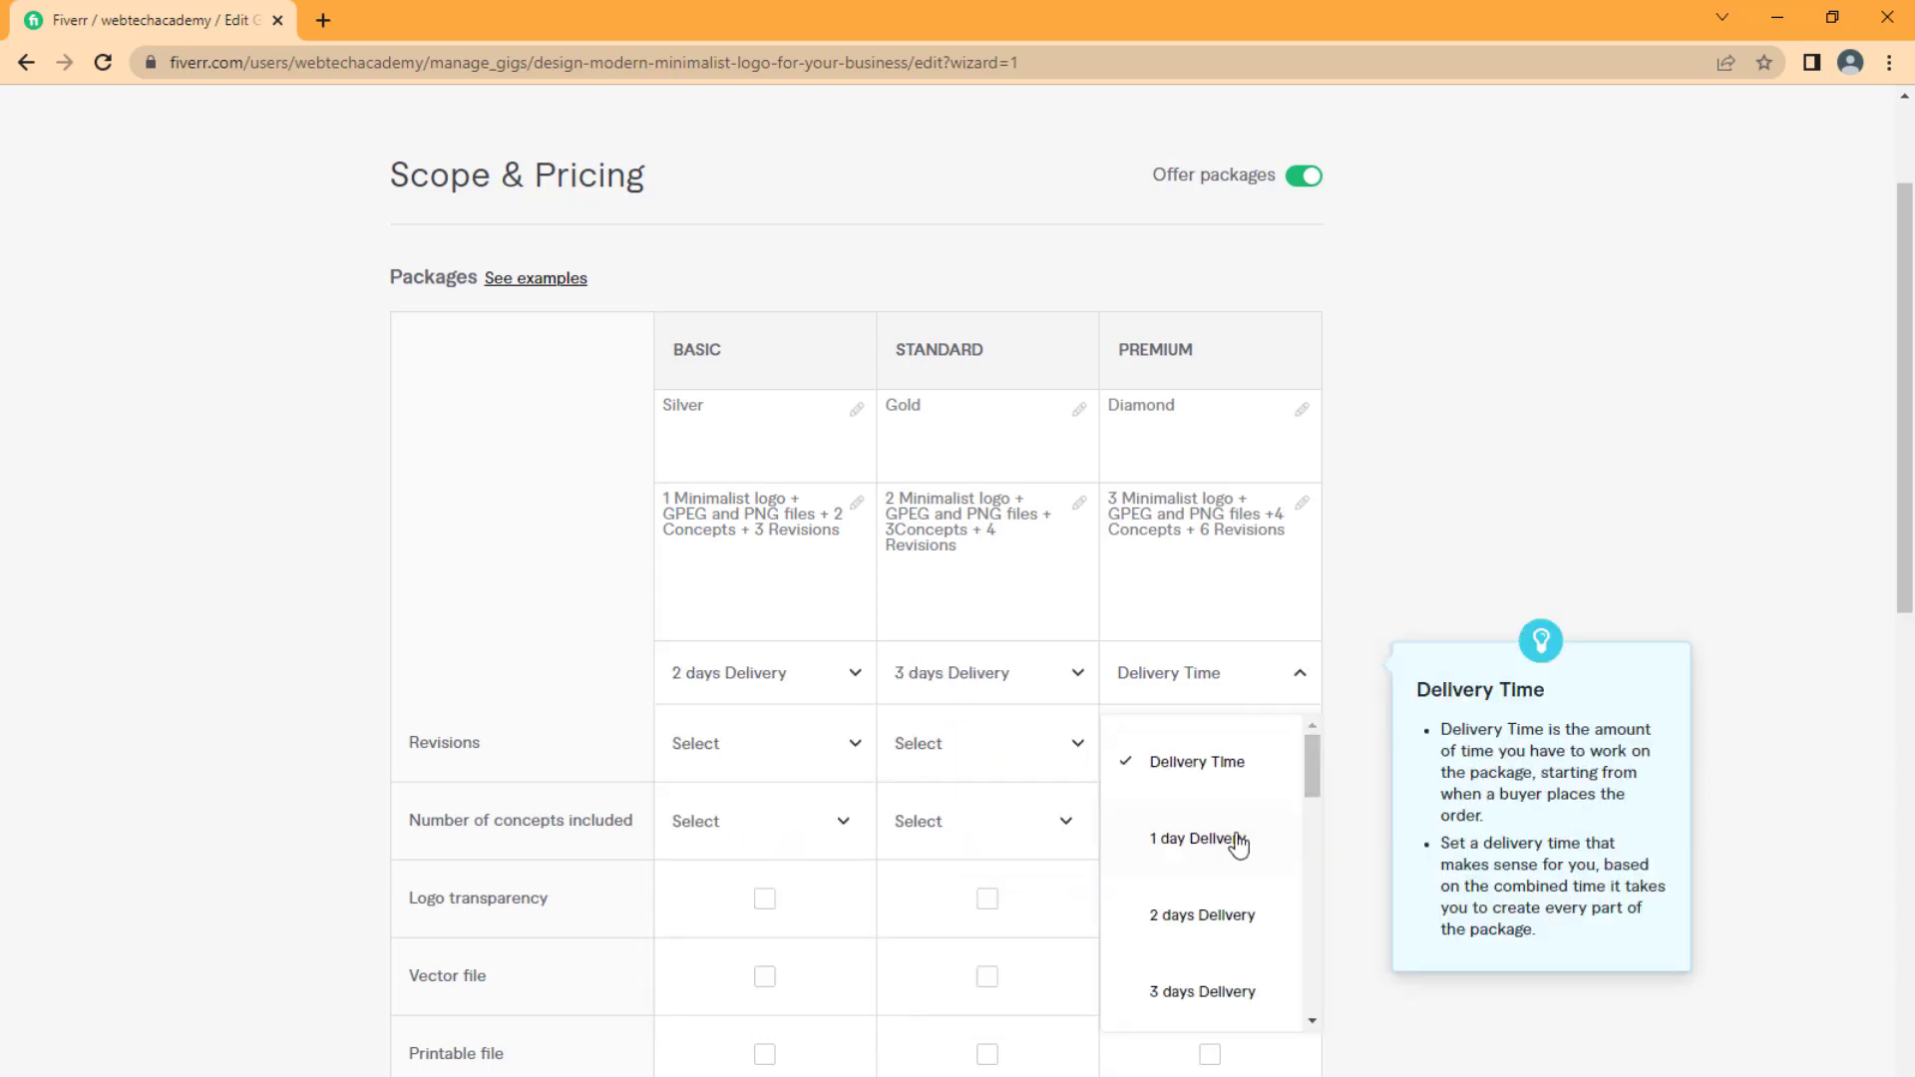
scroll(1238, 845, down, 1)
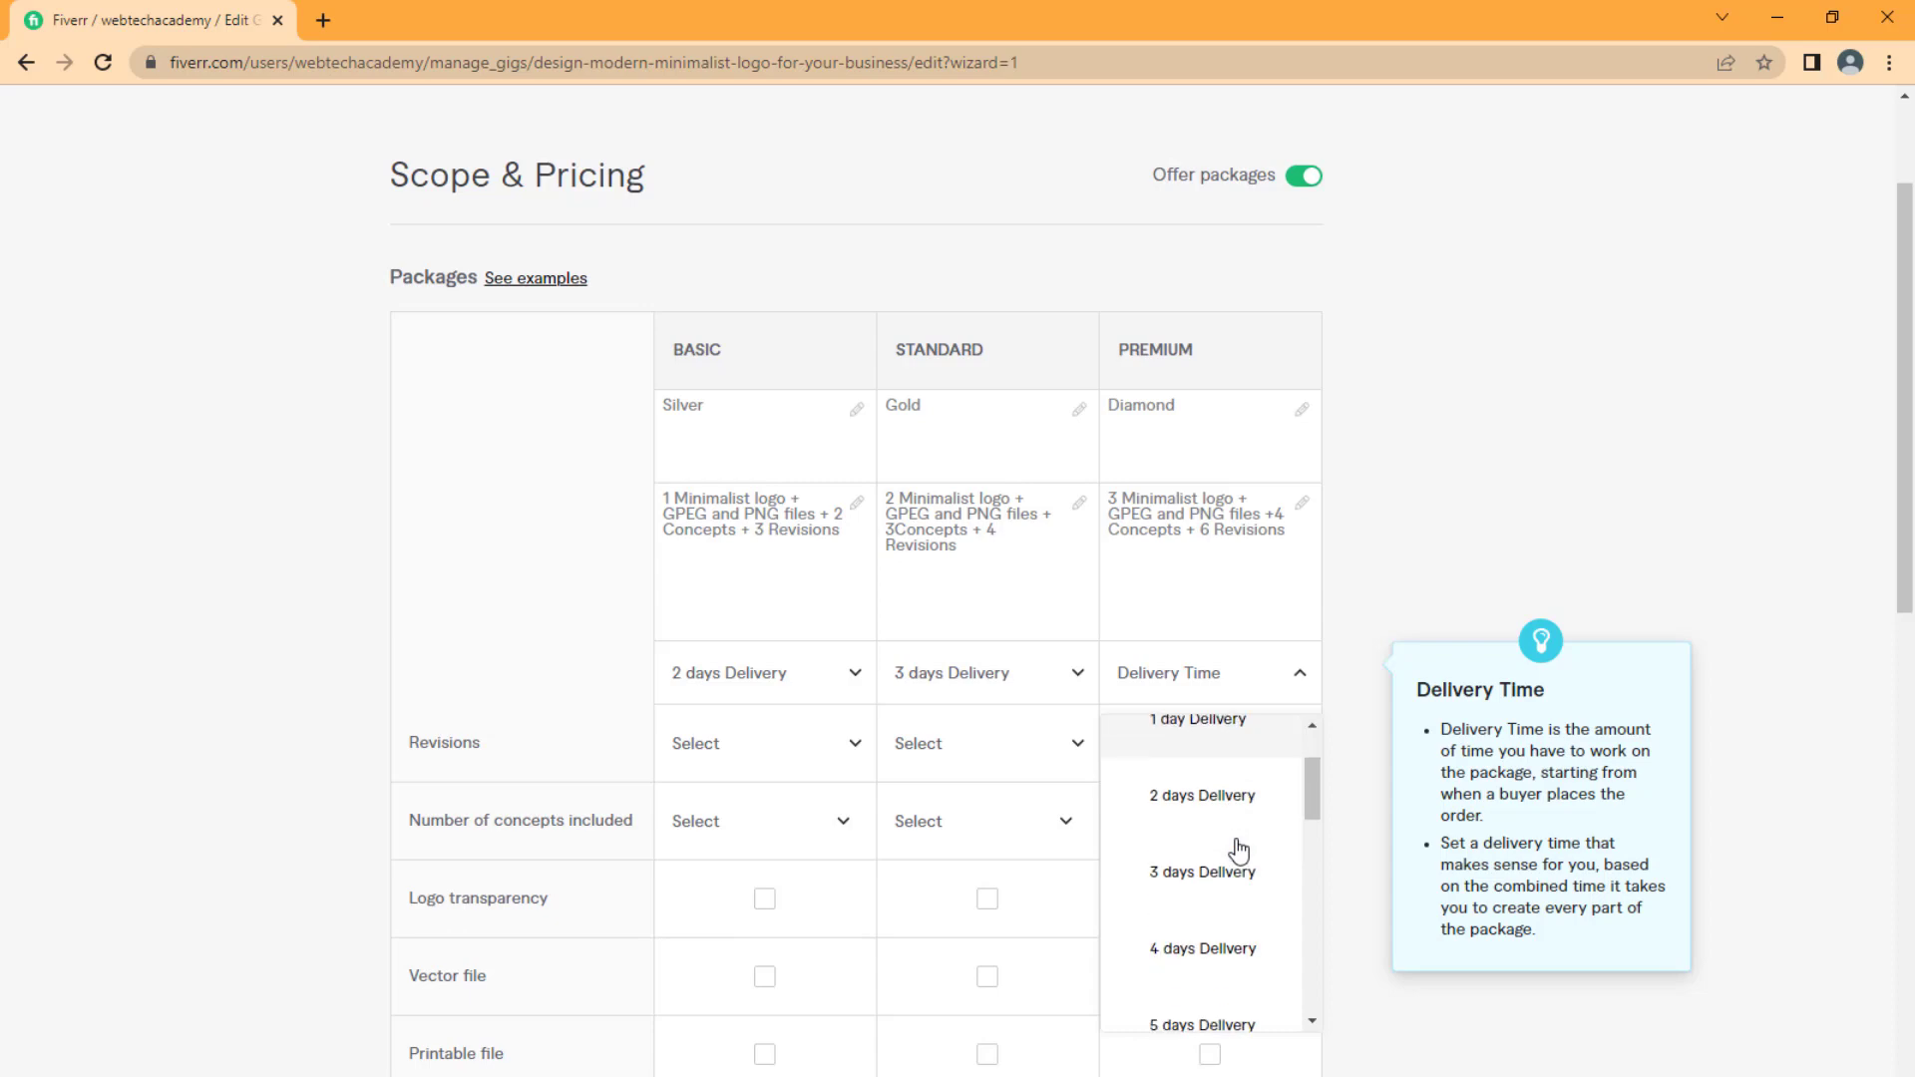
click(1205, 950)
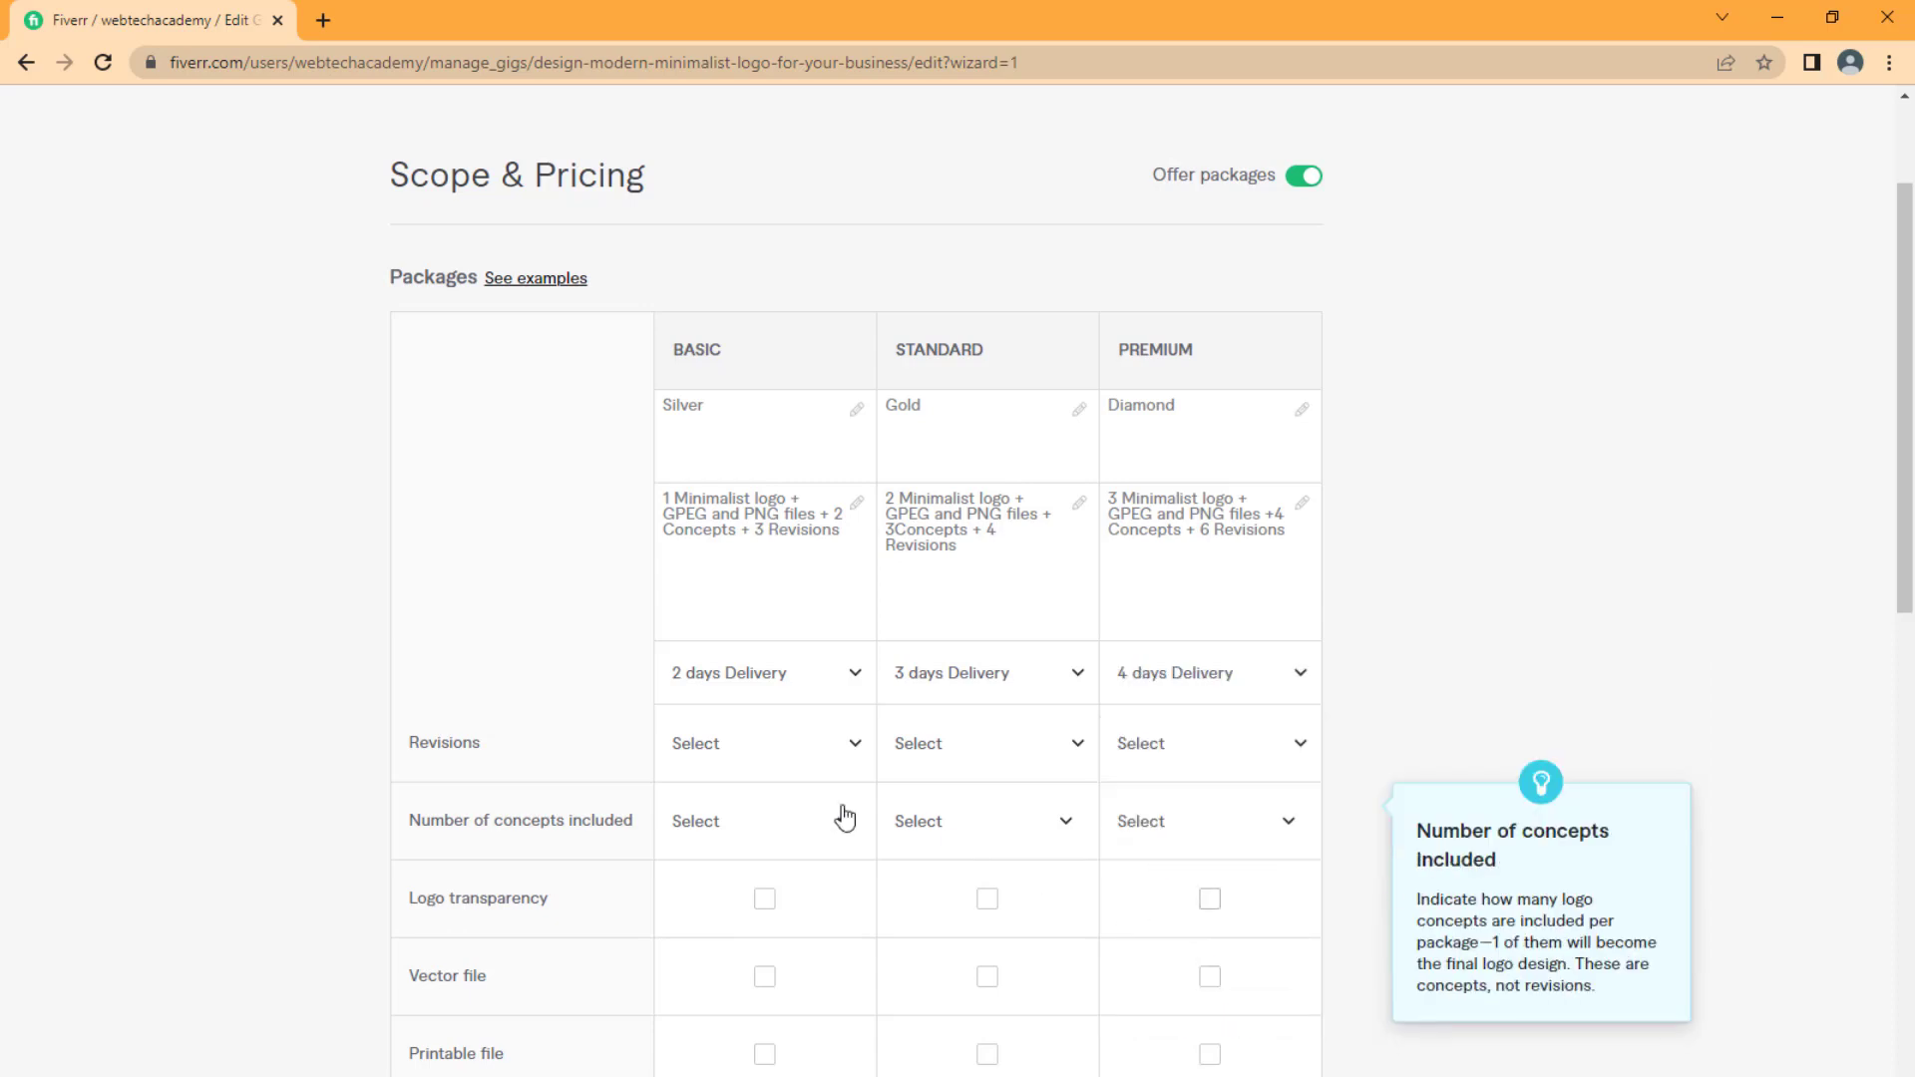
Step: Set the number of revisions in the Basic package to 3
click(853, 746)
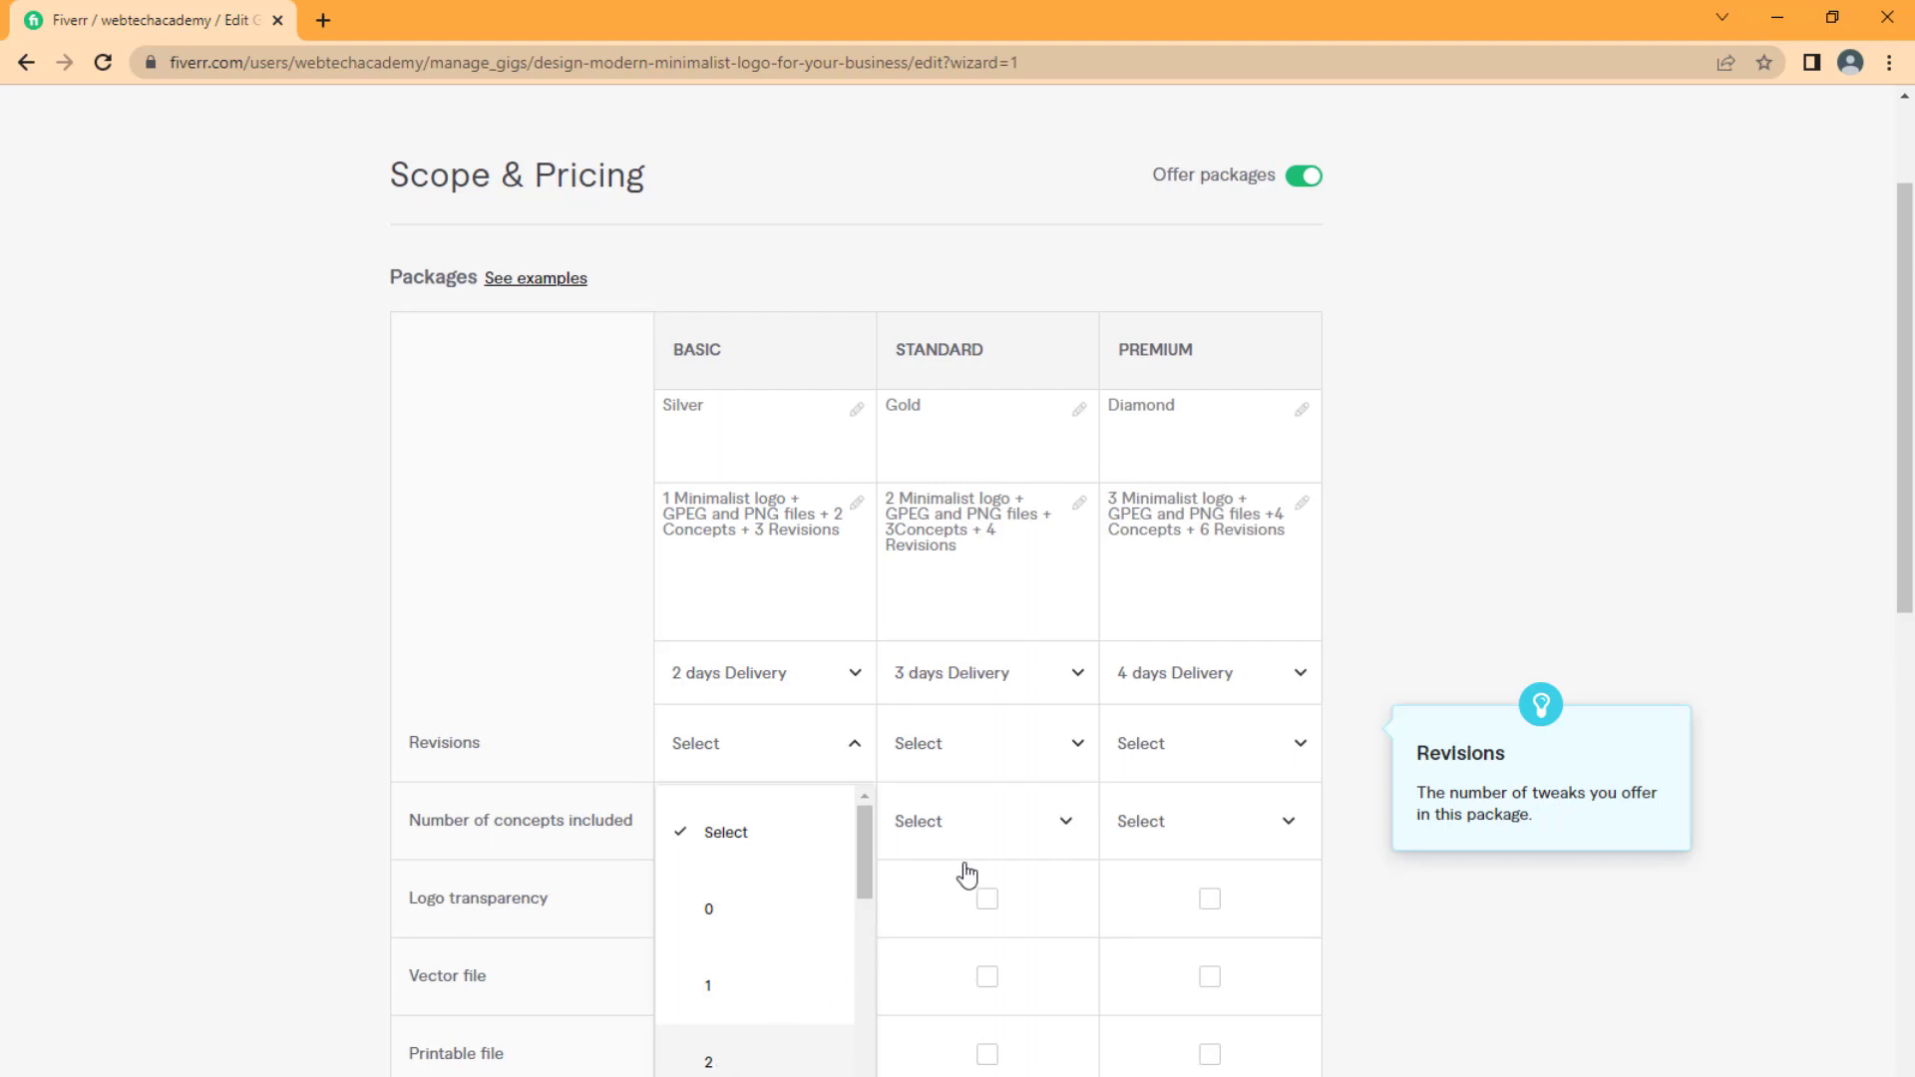
key(Tab)
click(1055, 828)
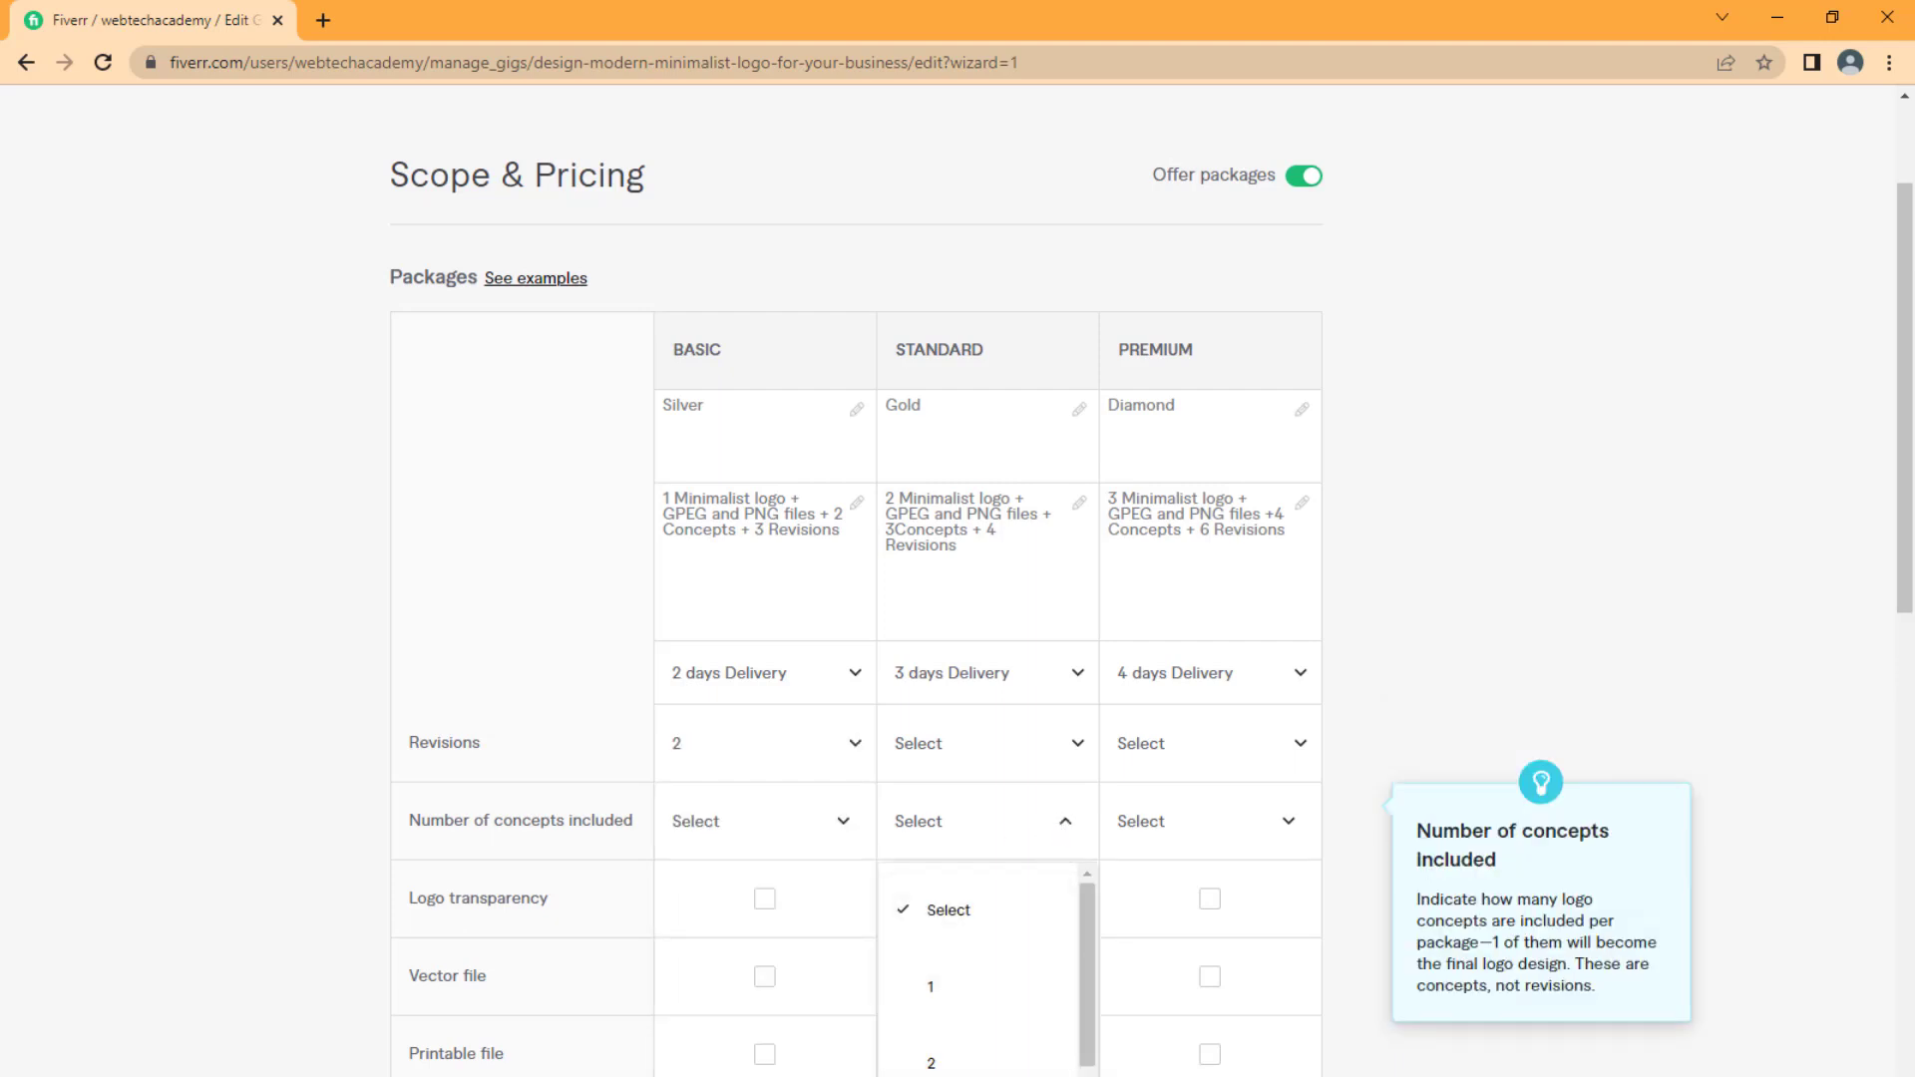
click(829, 750)
scroll(753, 1018, down, 2)
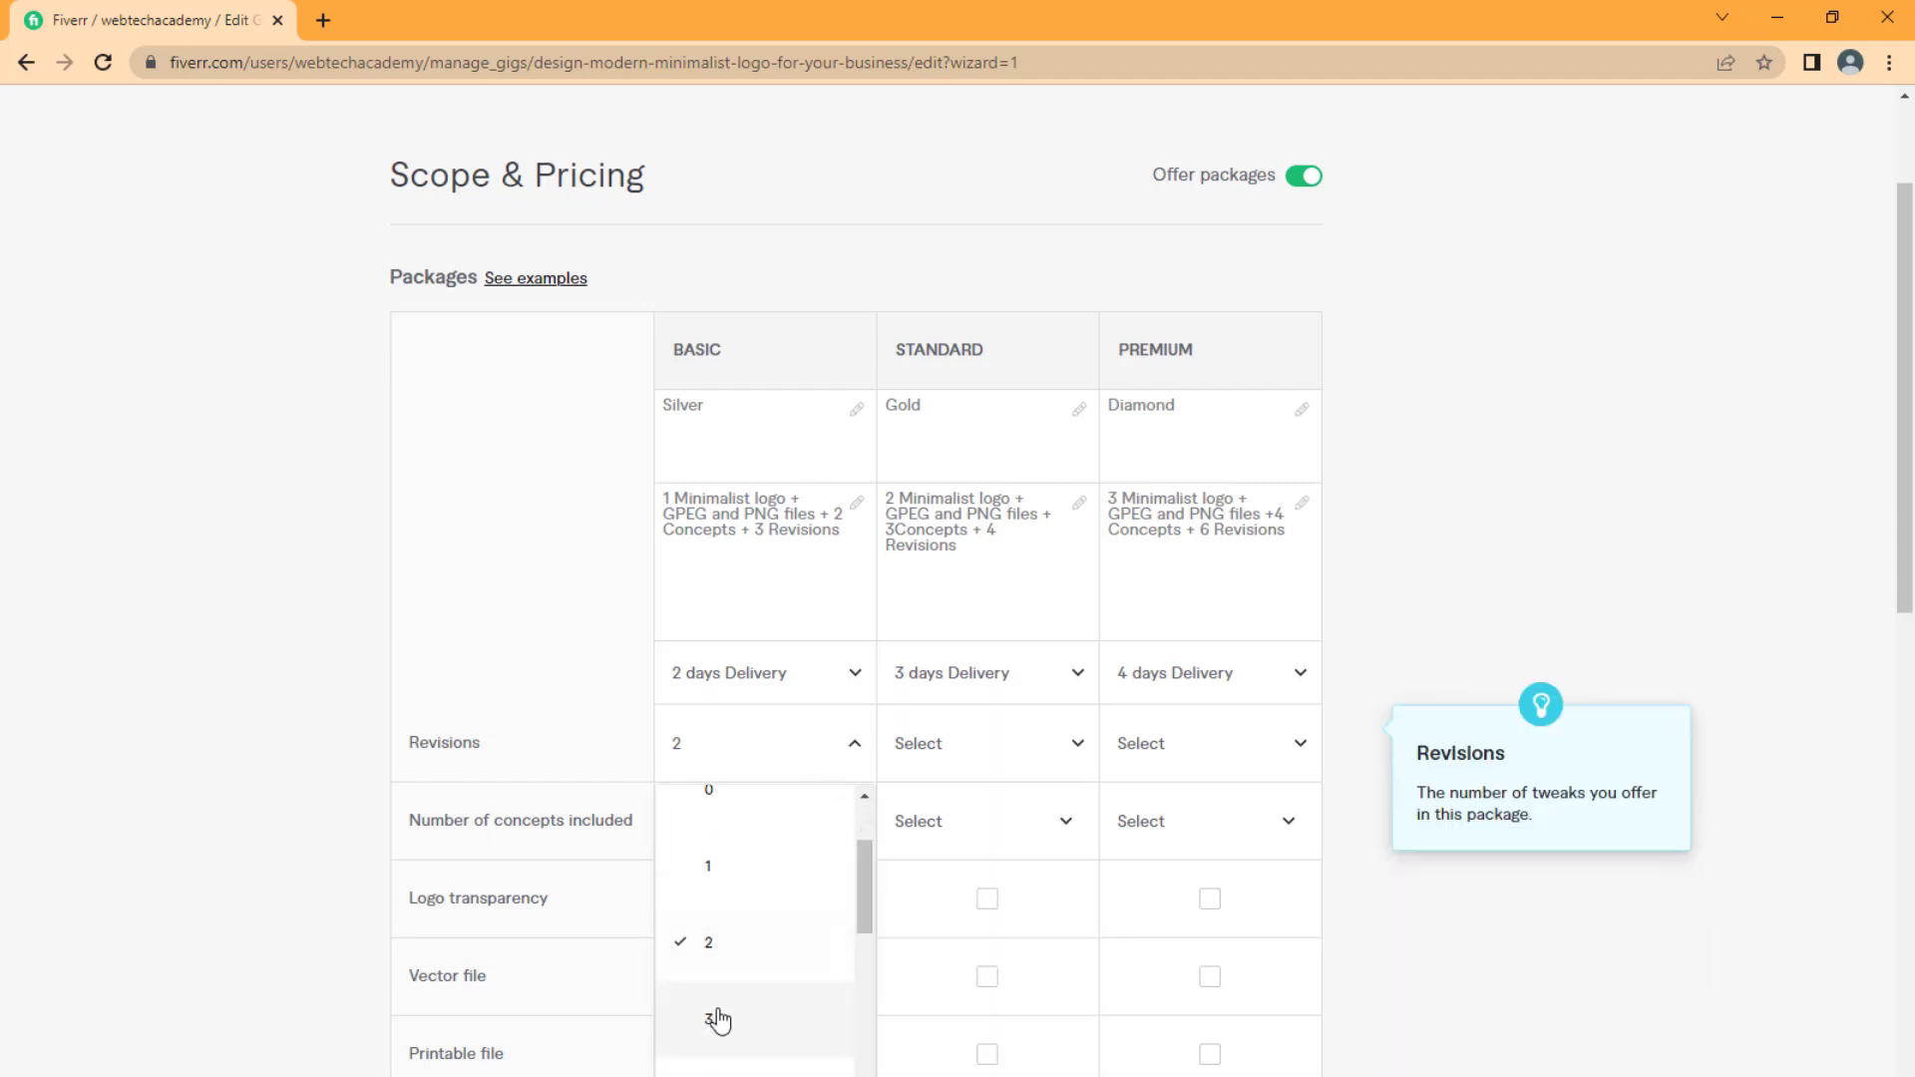
click(718, 1017)
Step: Set the number of concepts included in the Standard package to 4
click(998, 829)
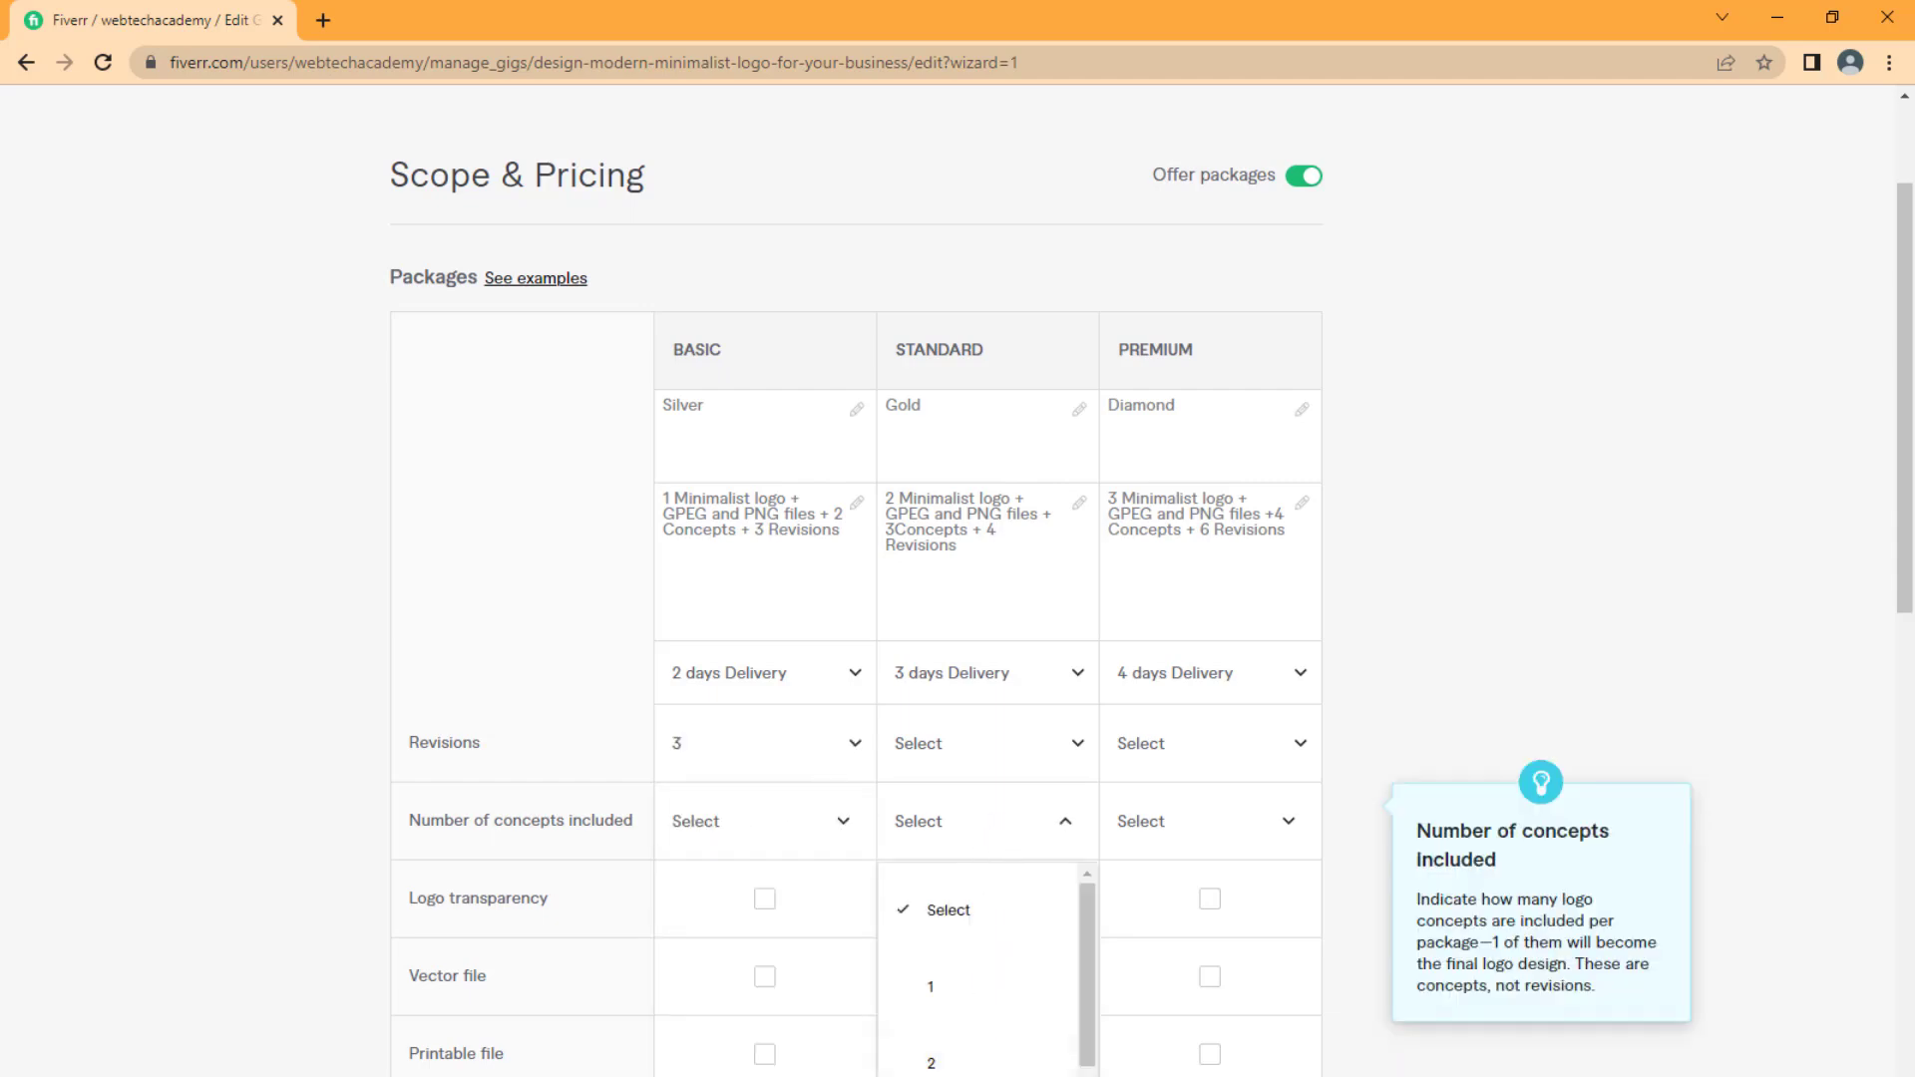
scroll(947, 1037, down, 2)
click(948, 1057)
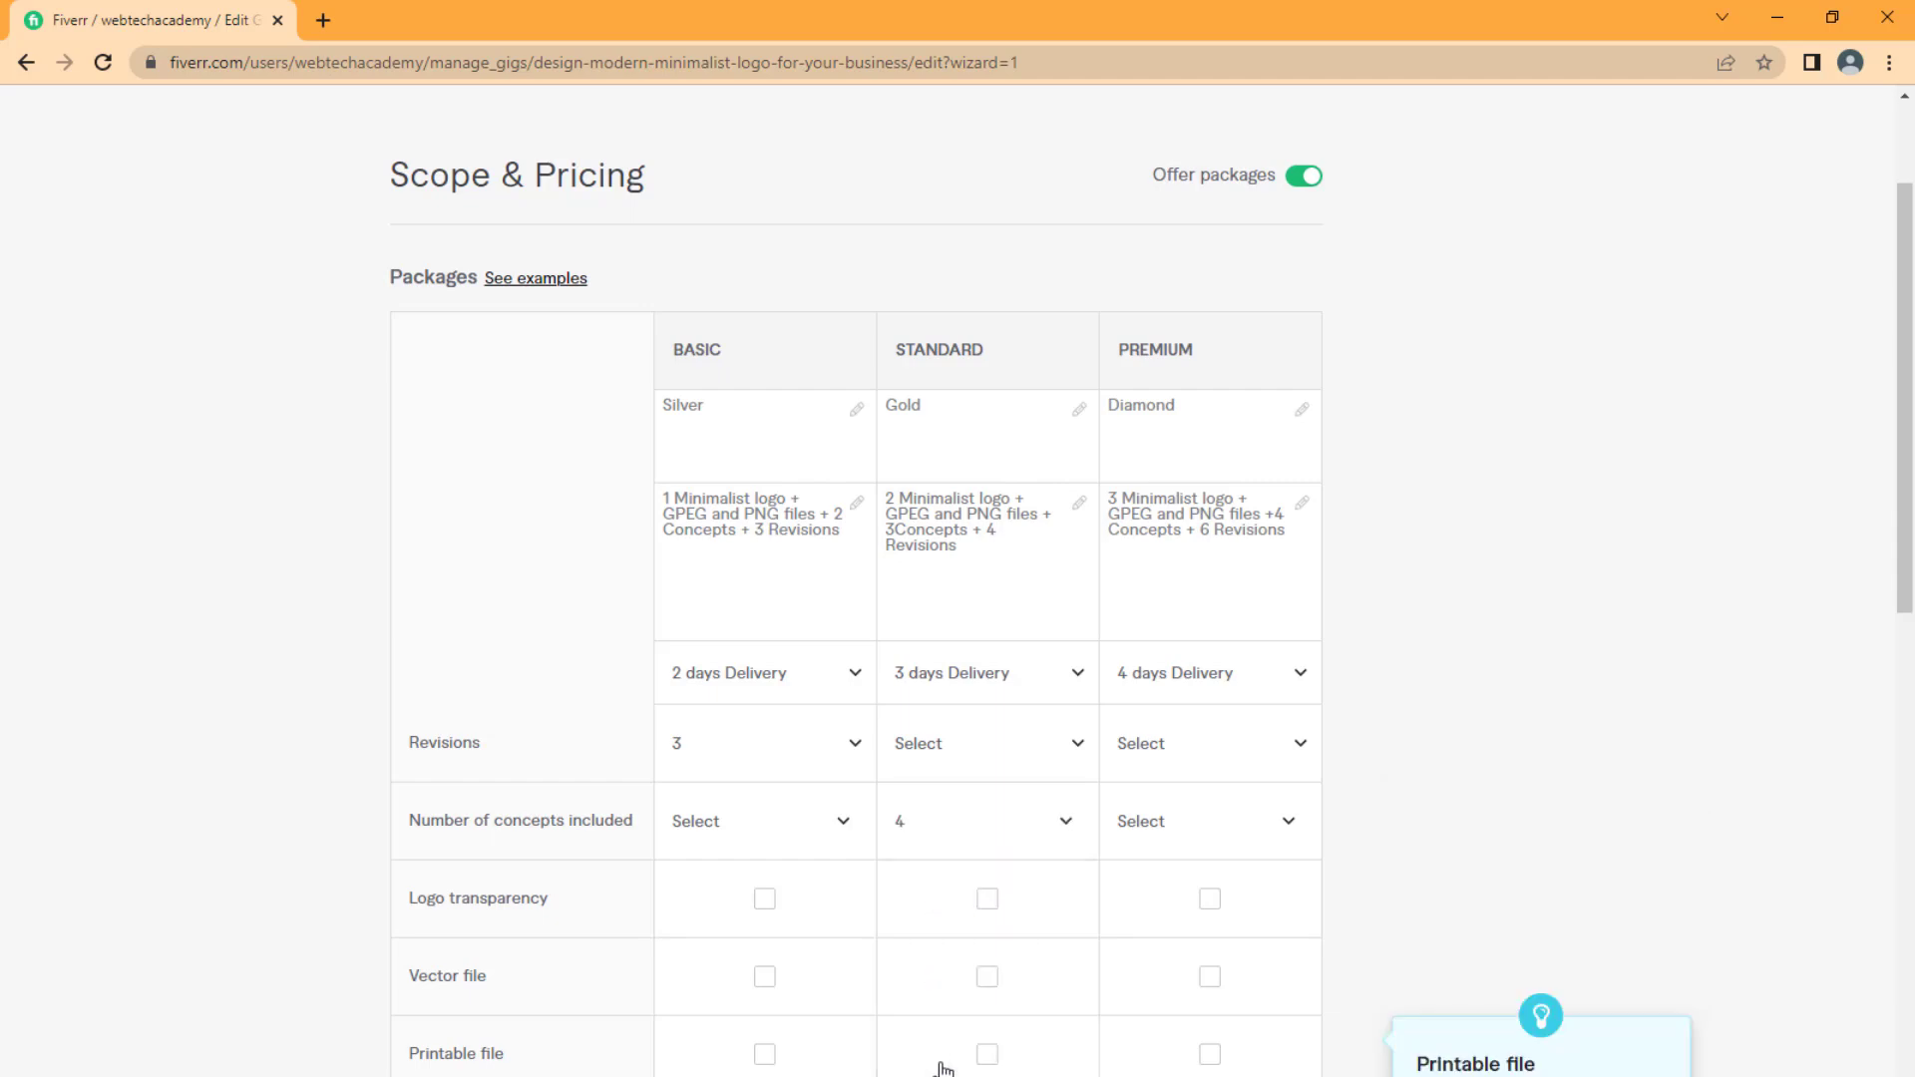
Step: Set the number of revisions to 4 in the Standard package and 6 in the Premium package
click(1009, 750)
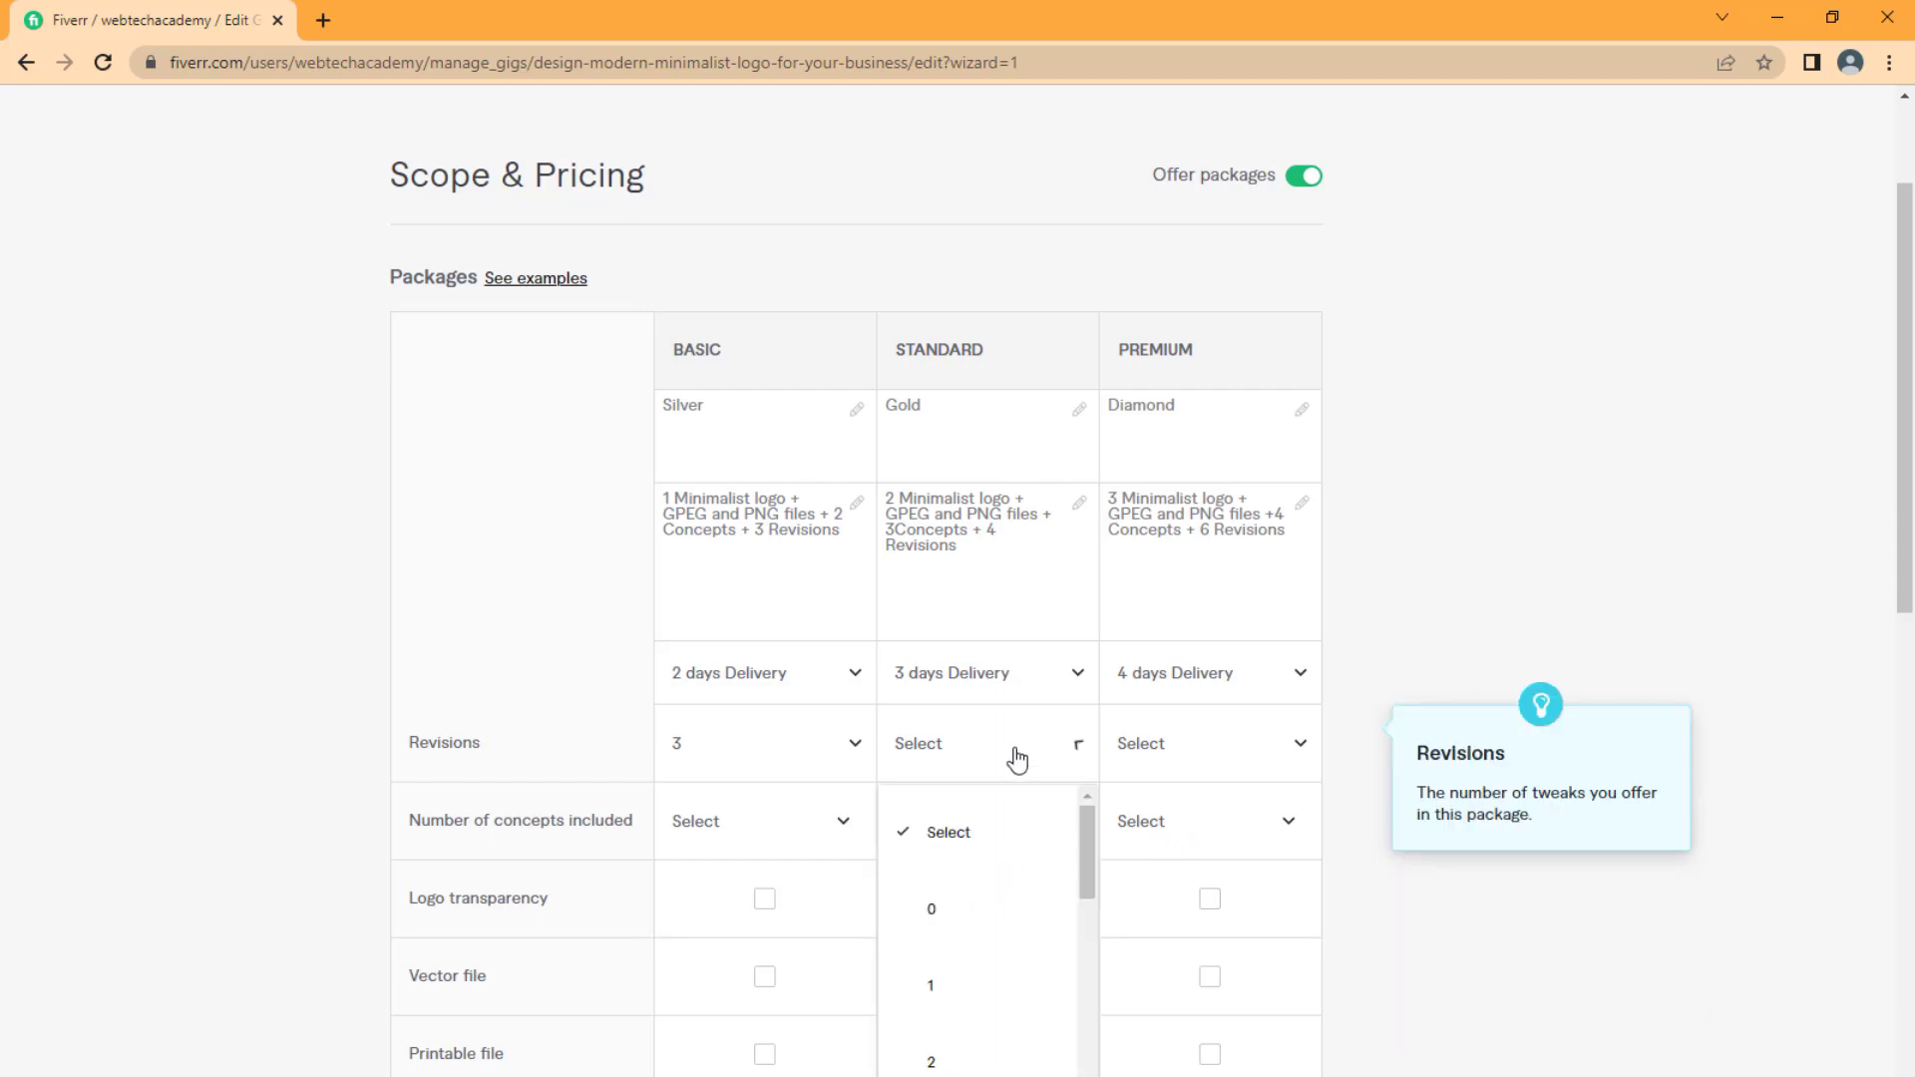
scroll(970, 1037, down, 2)
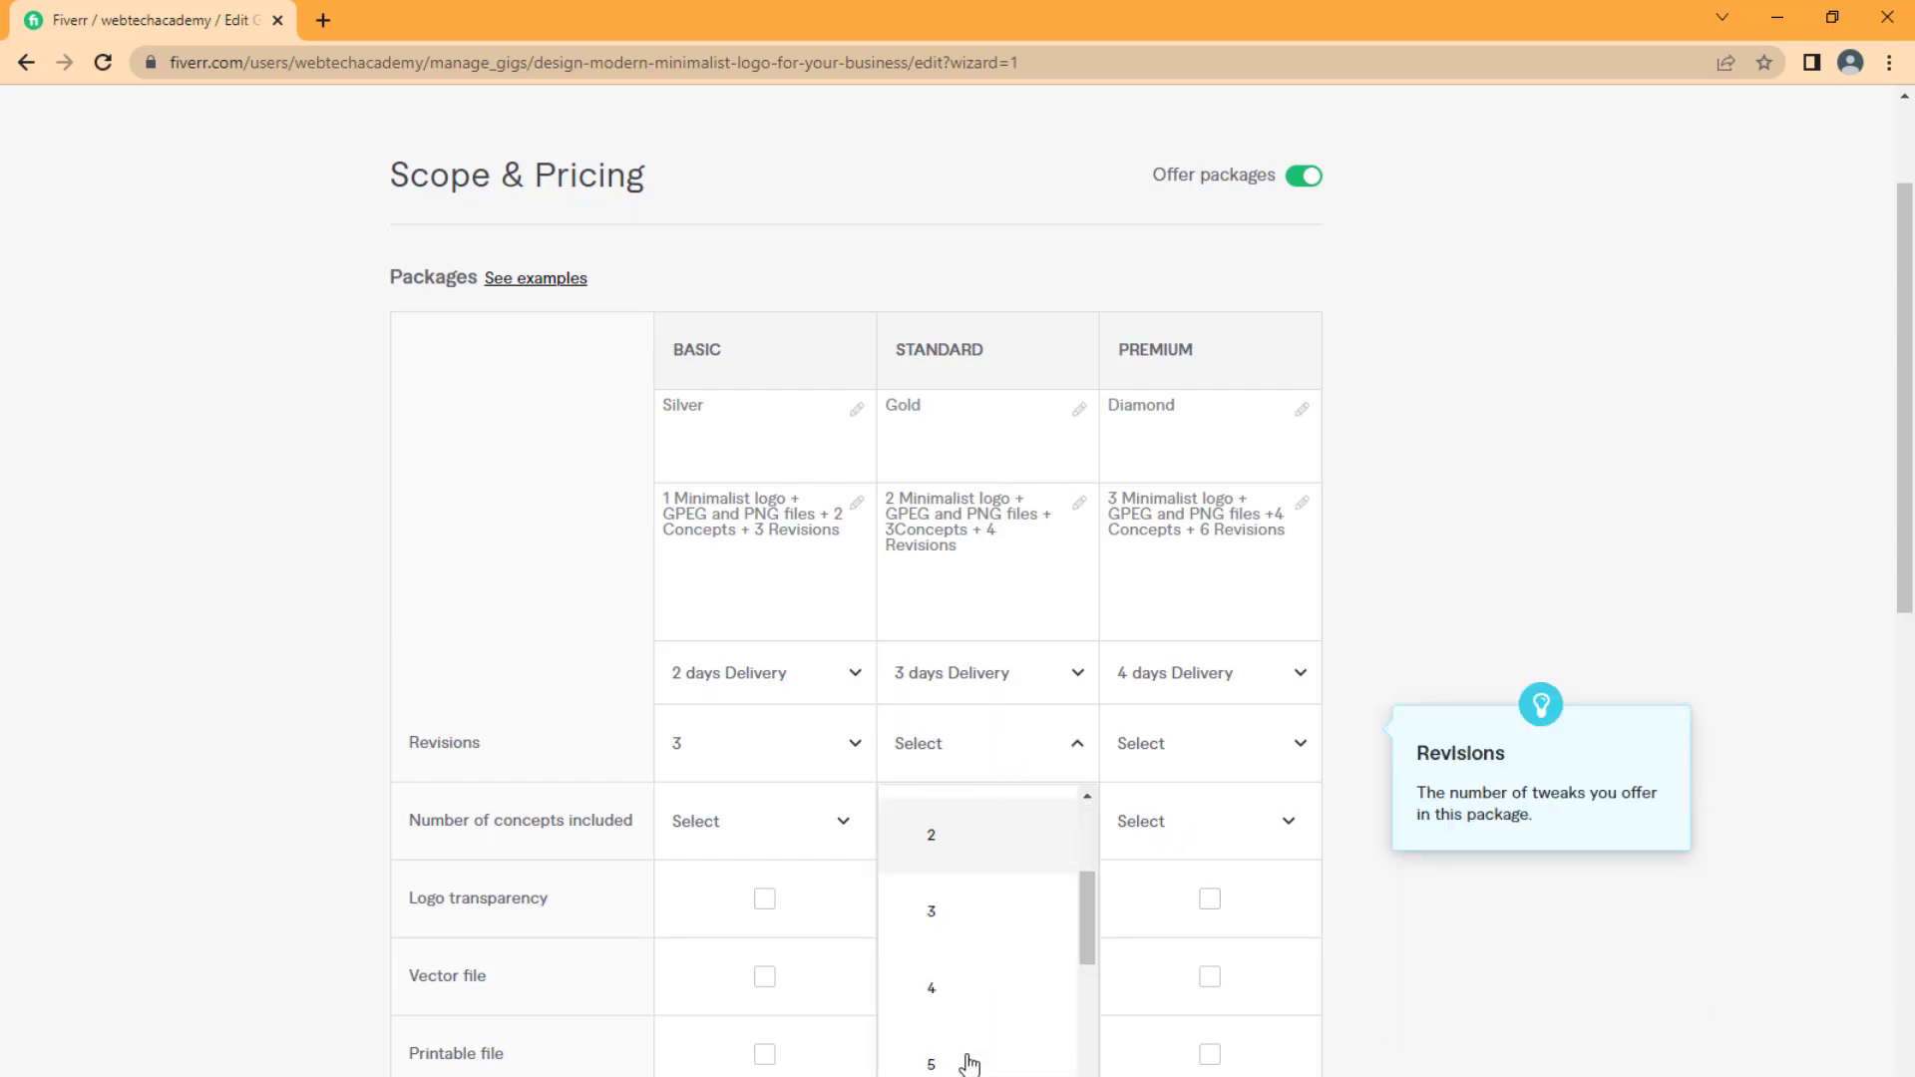
click(932, 987)
click(1202, 763)
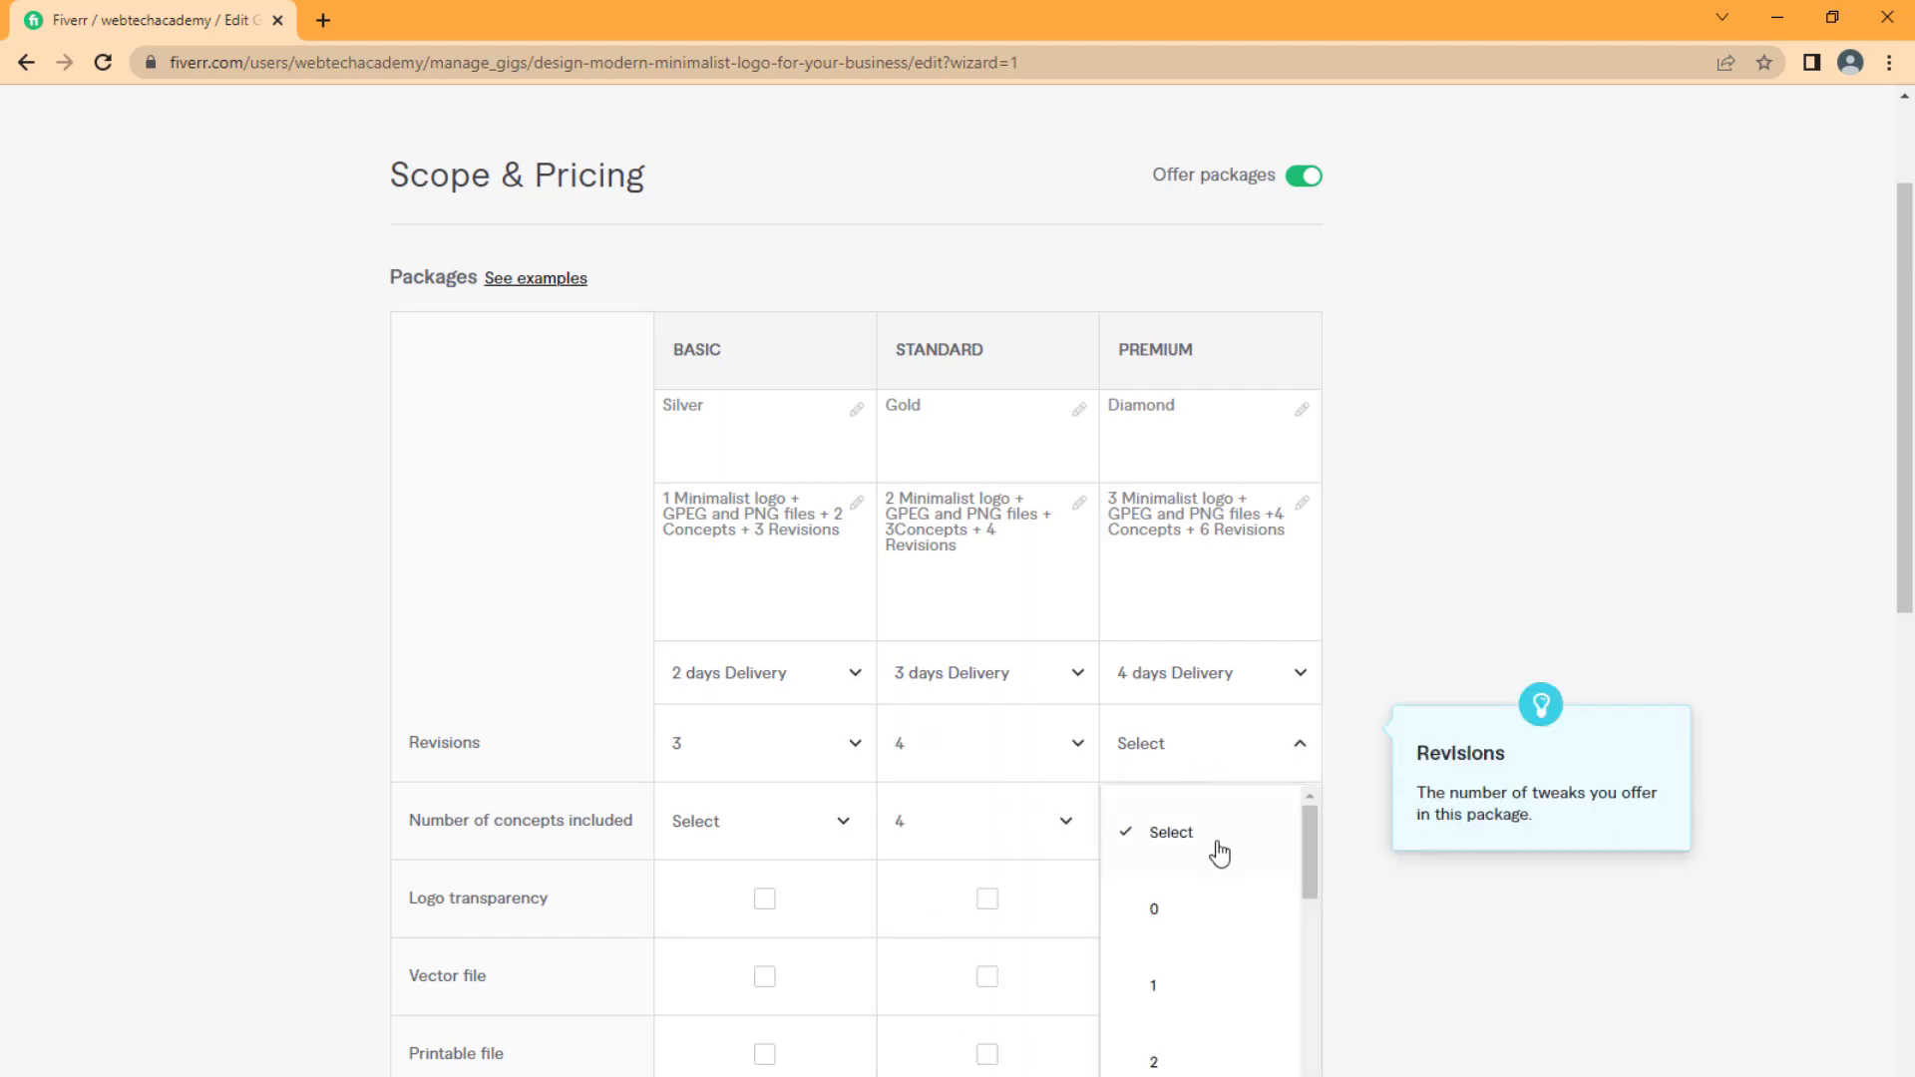
scroll(1200, 1012, down, 2)
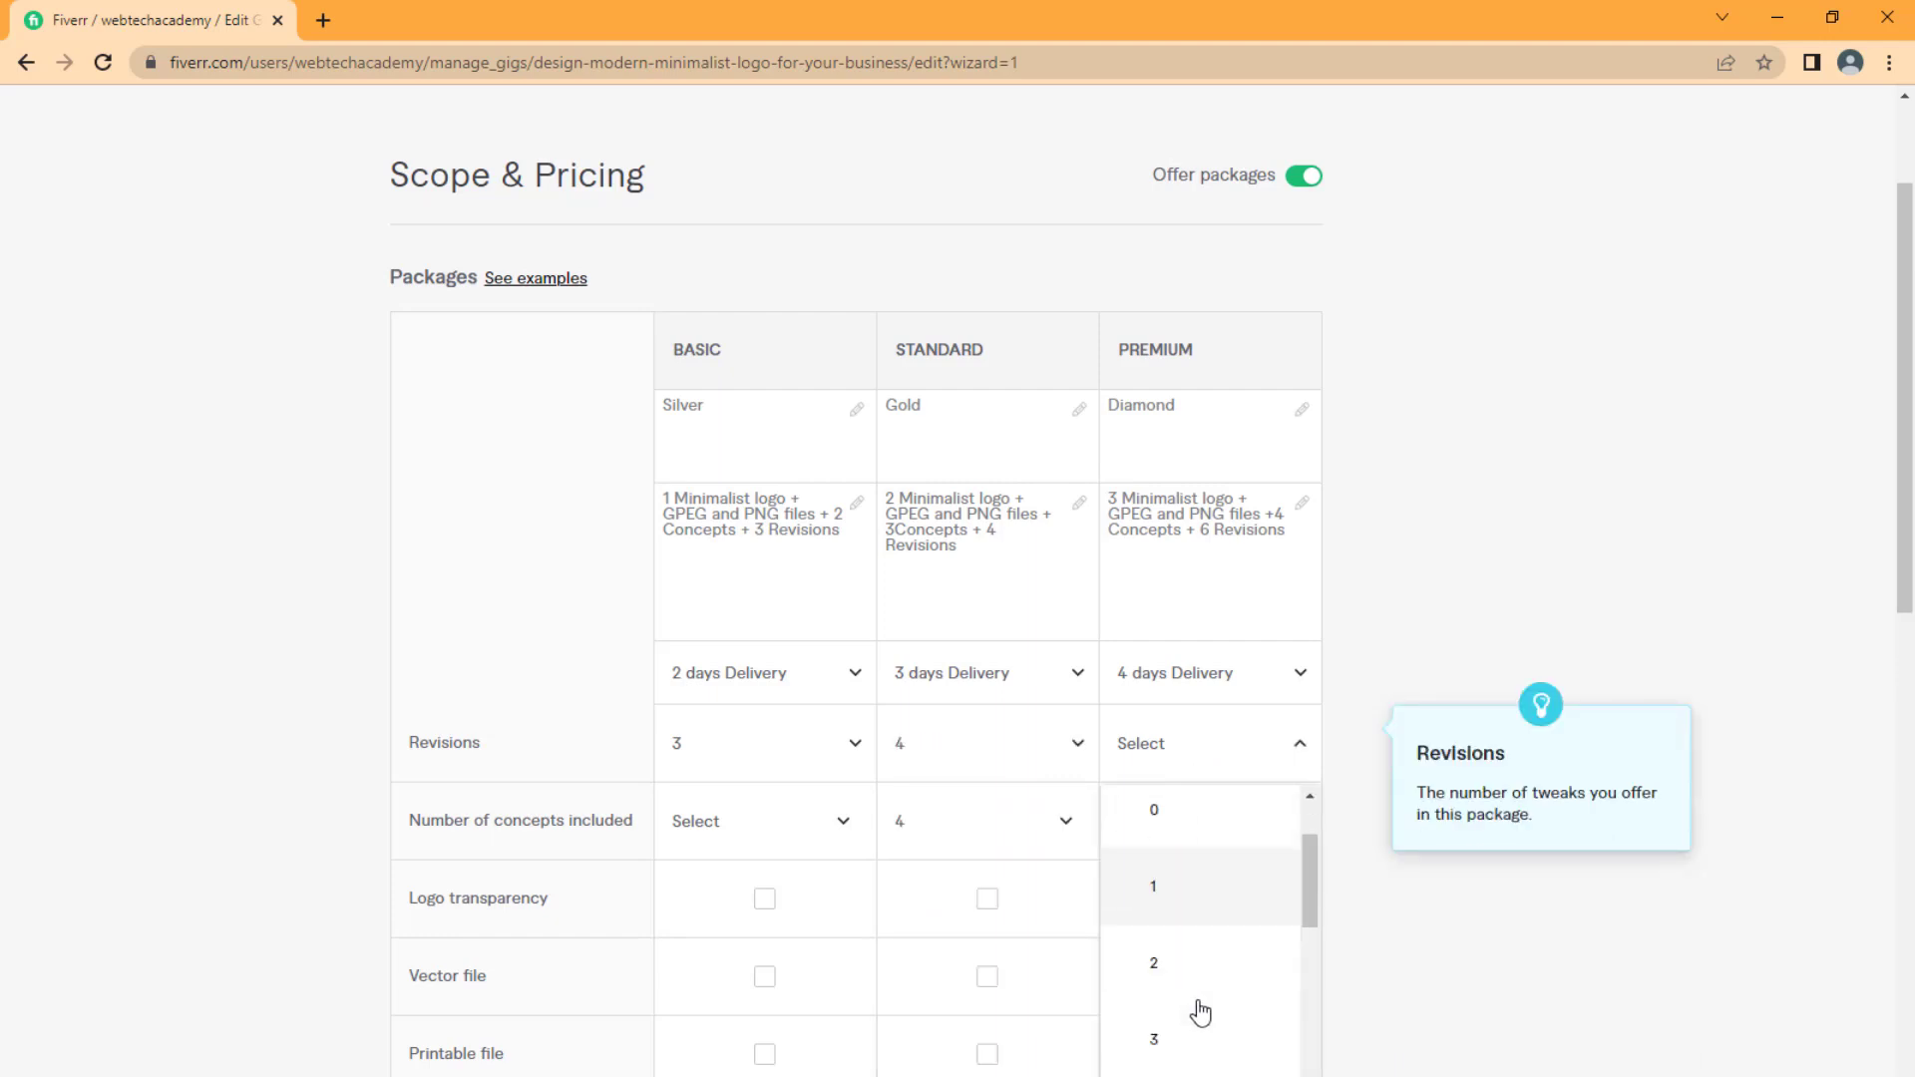
scroll(1174, 1037, down, 1)
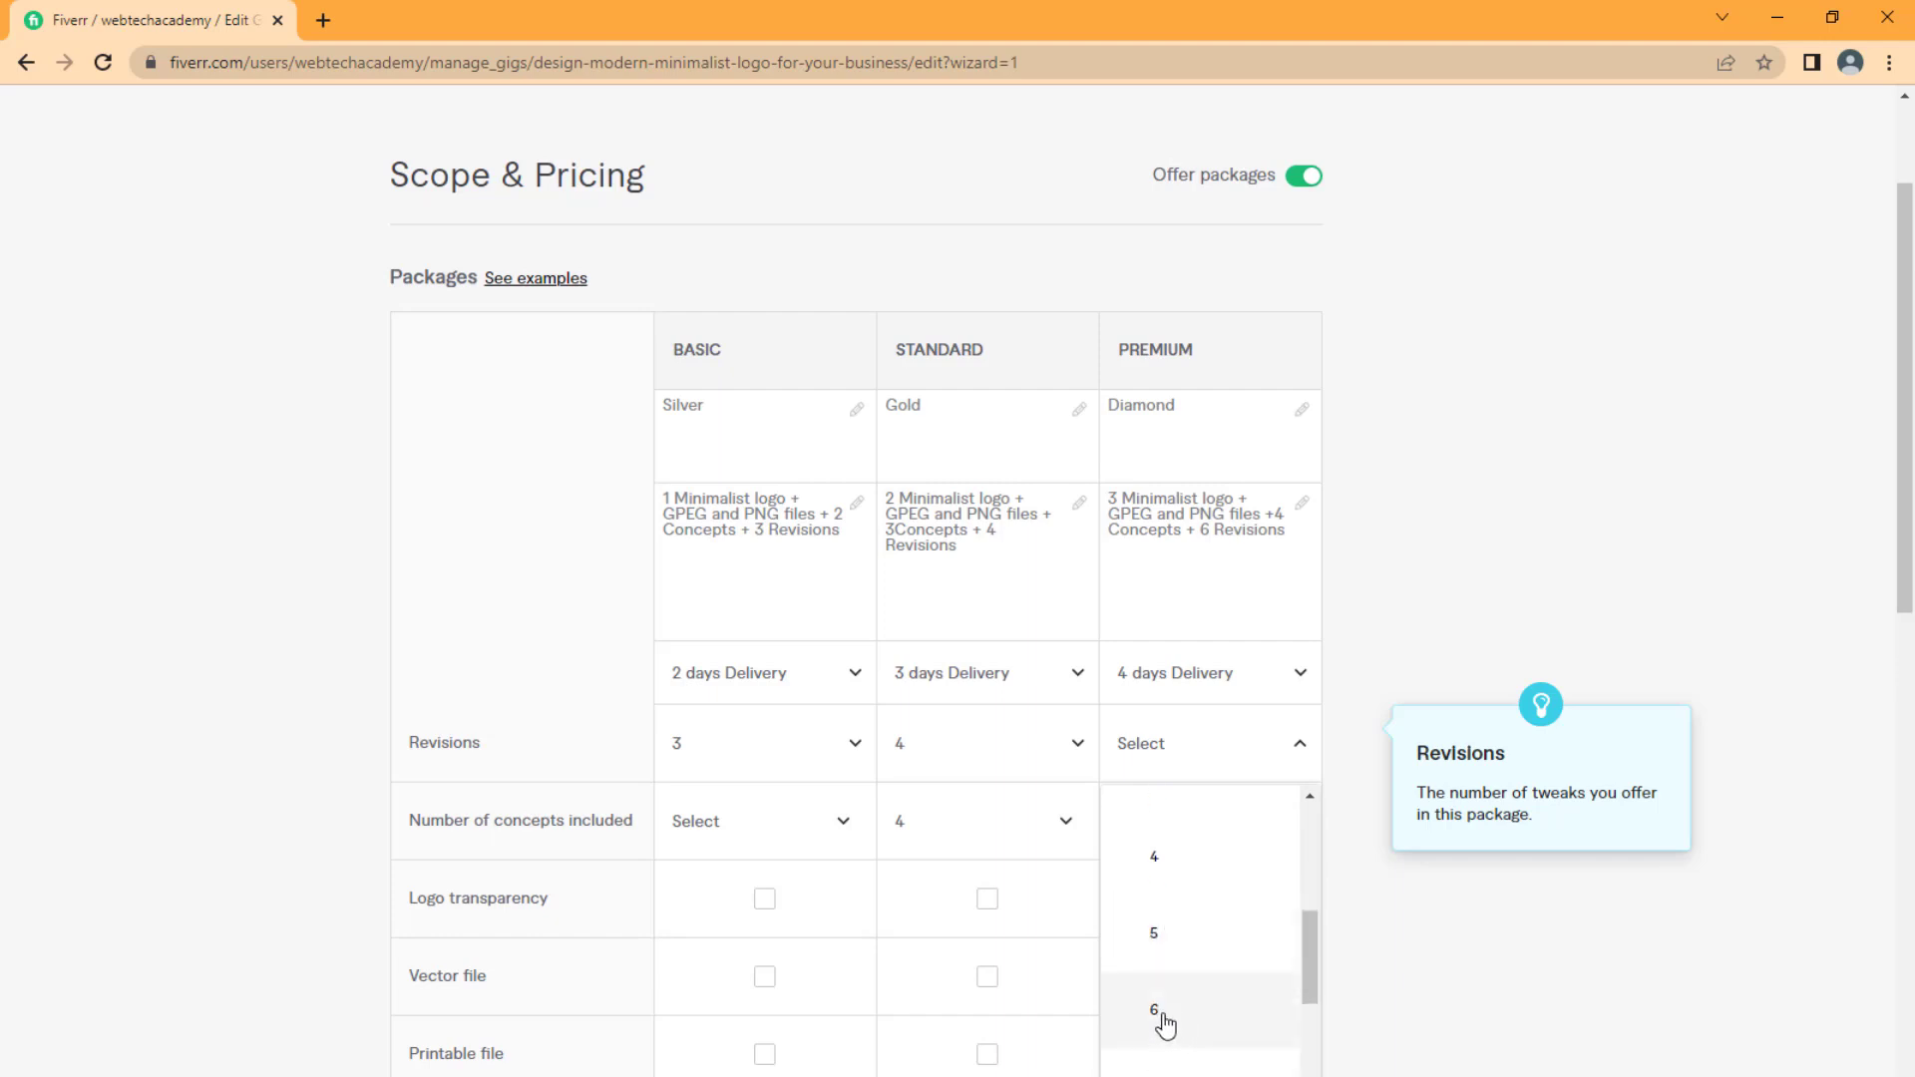
click(1157, 1021)
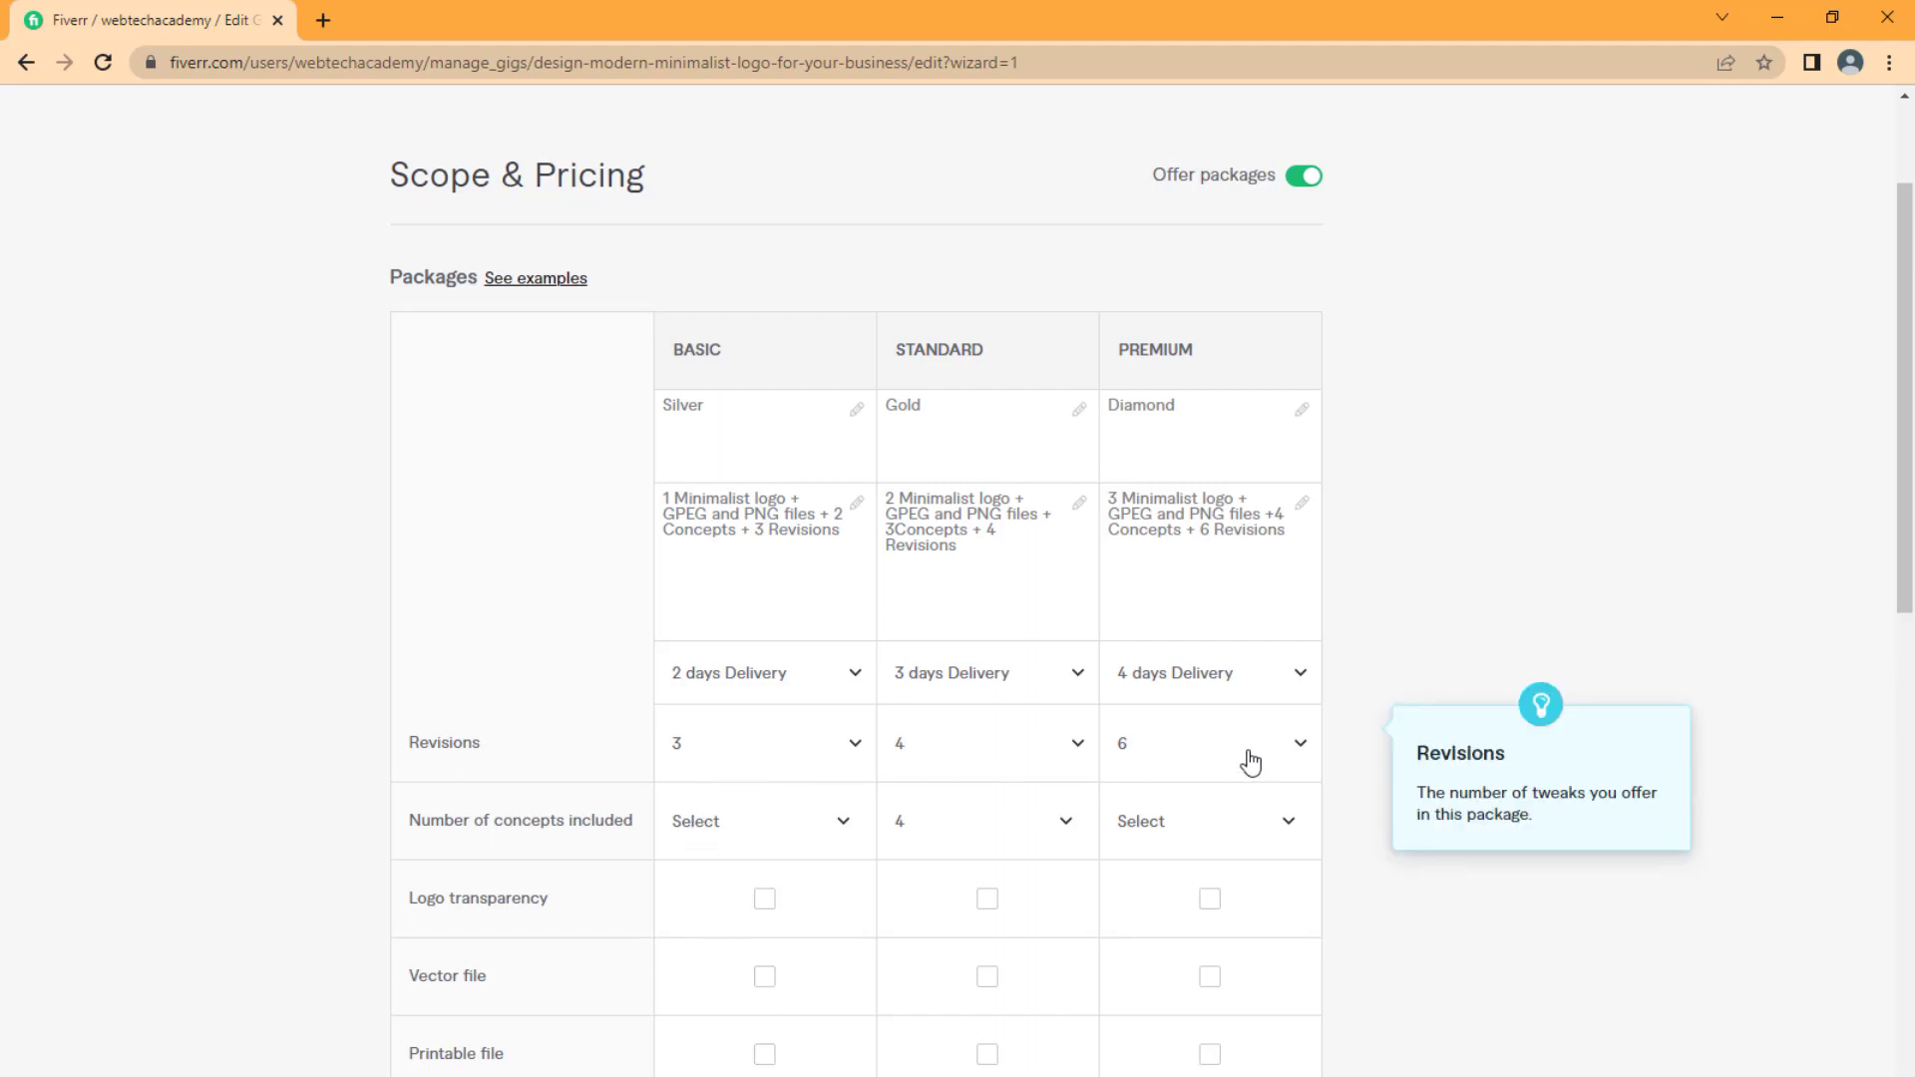
Step: Set the number of concepts included to 2 for Basic, 3 for Standard and 4 for Premium
click(843, 826)
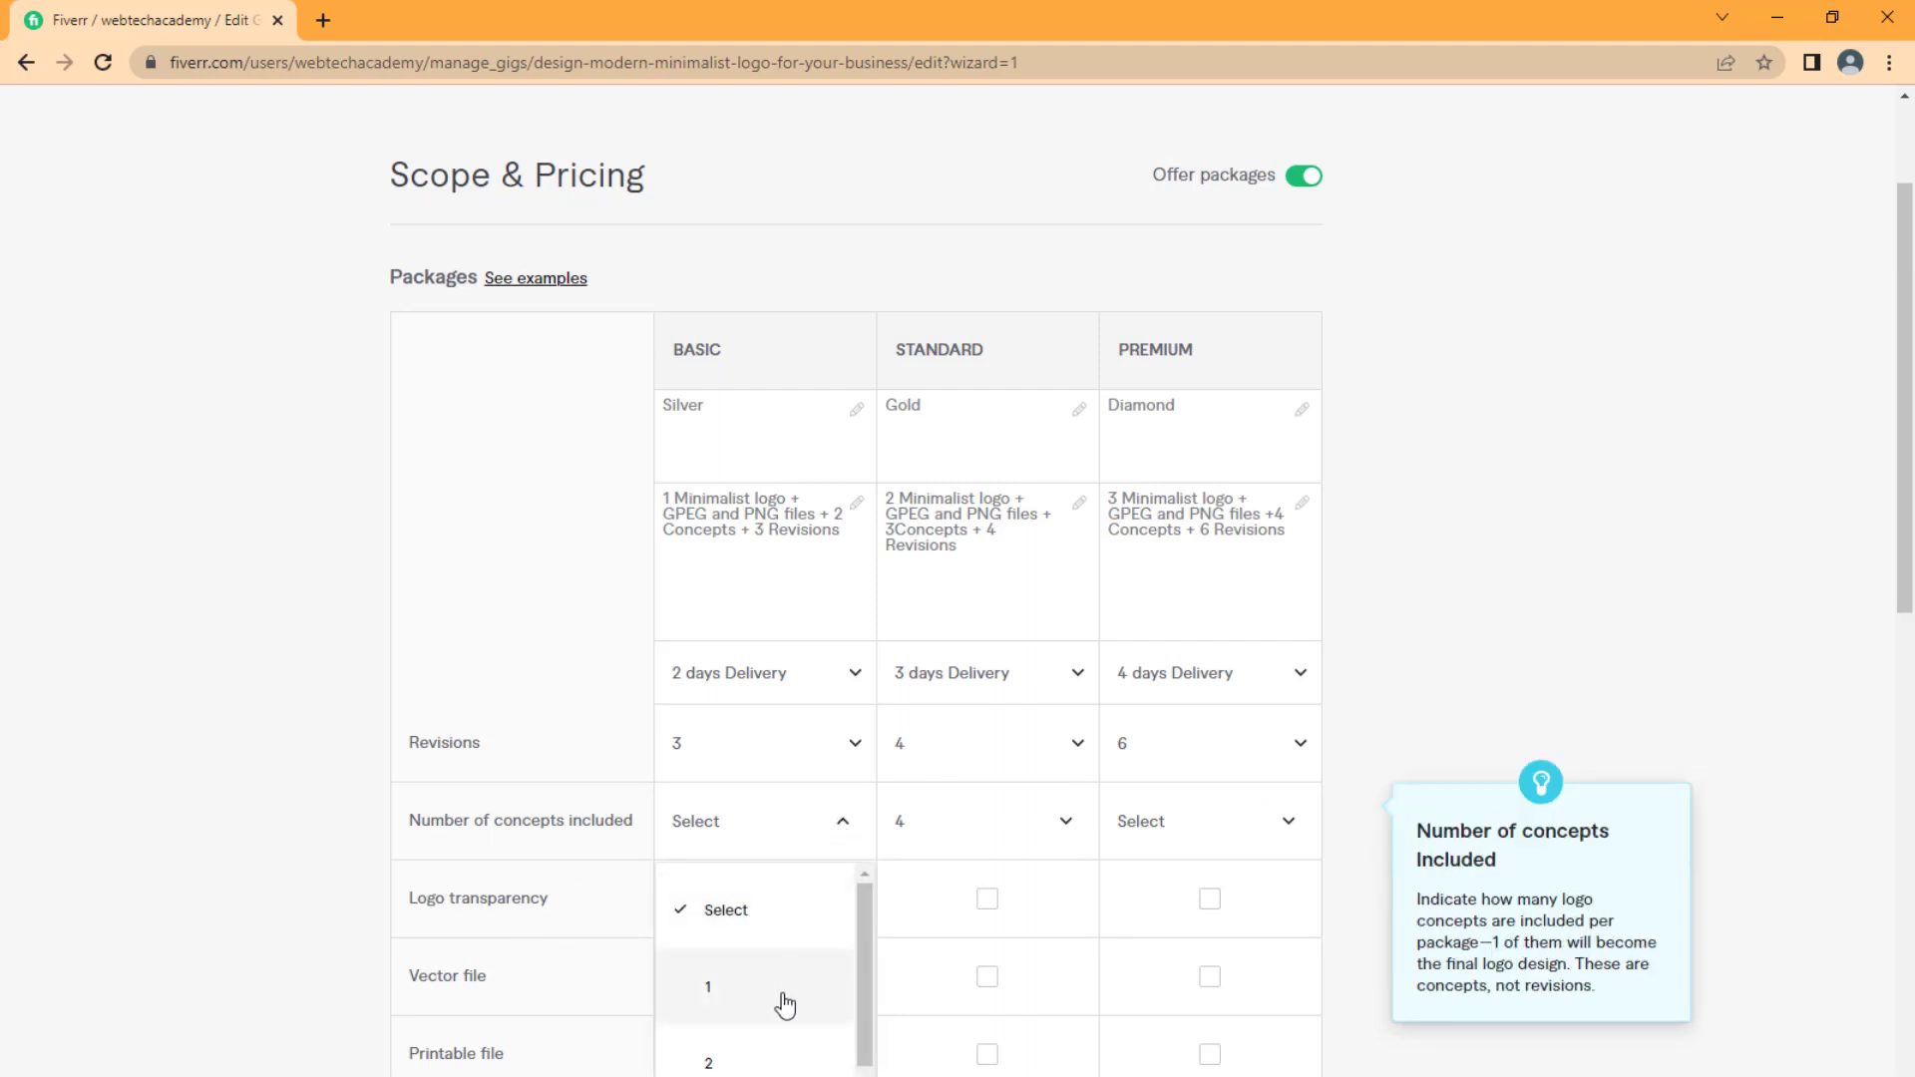
click(706, 1064)
click(997, 838)
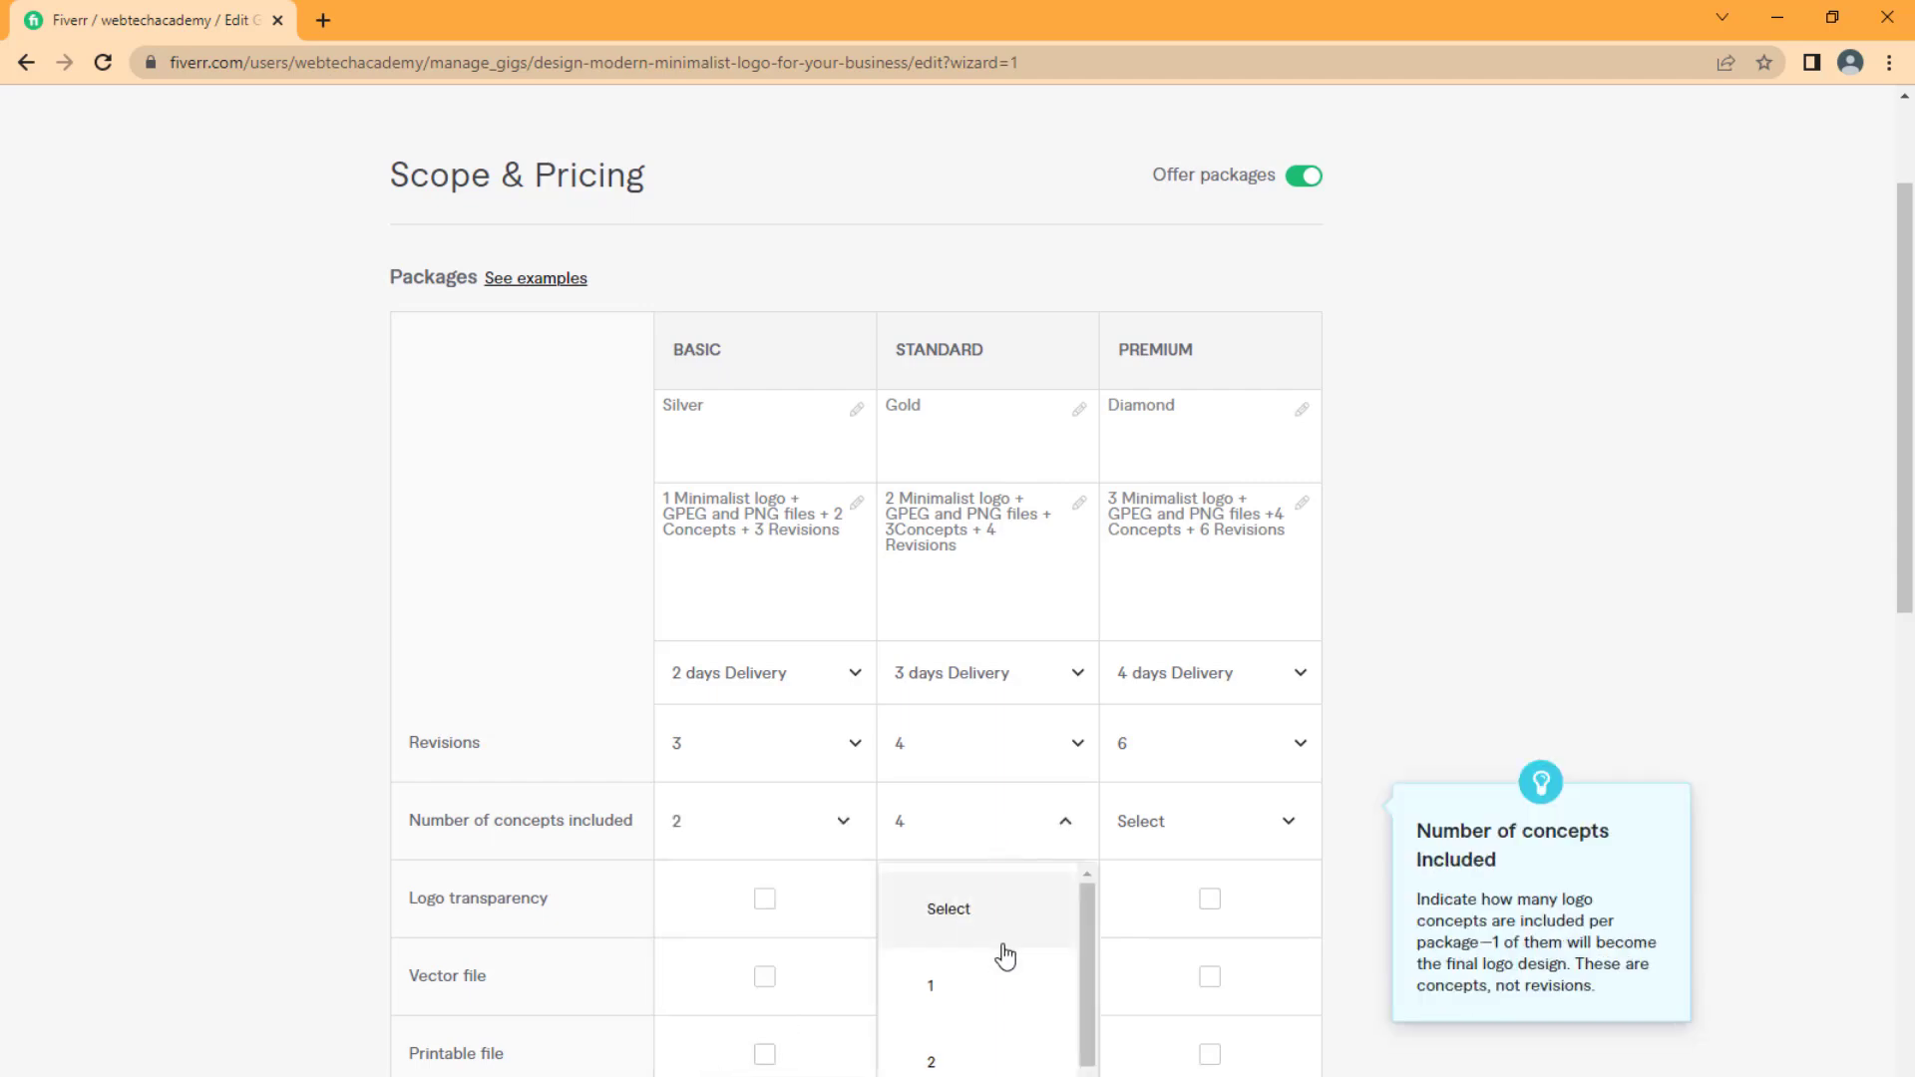
scroll(1002, 954, down, 1)
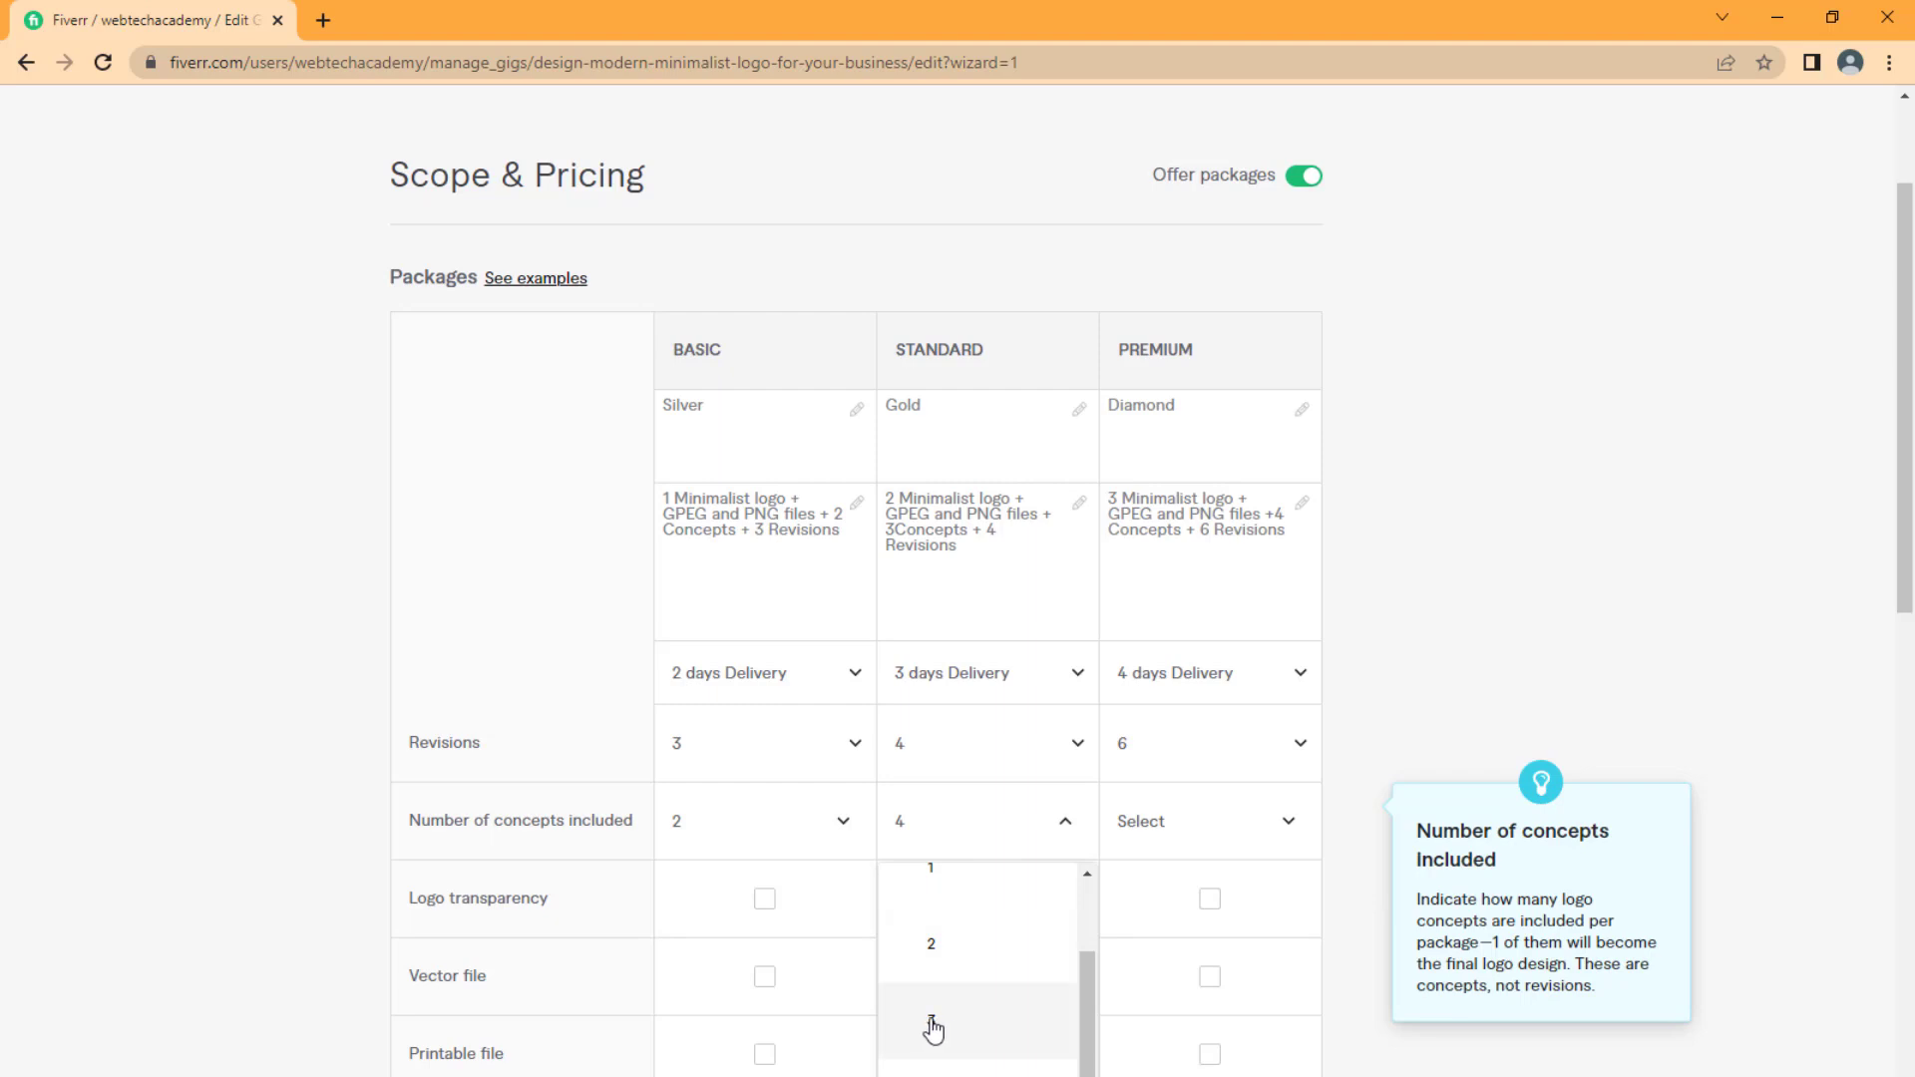
click(964, 1021)
click(1204, 834)
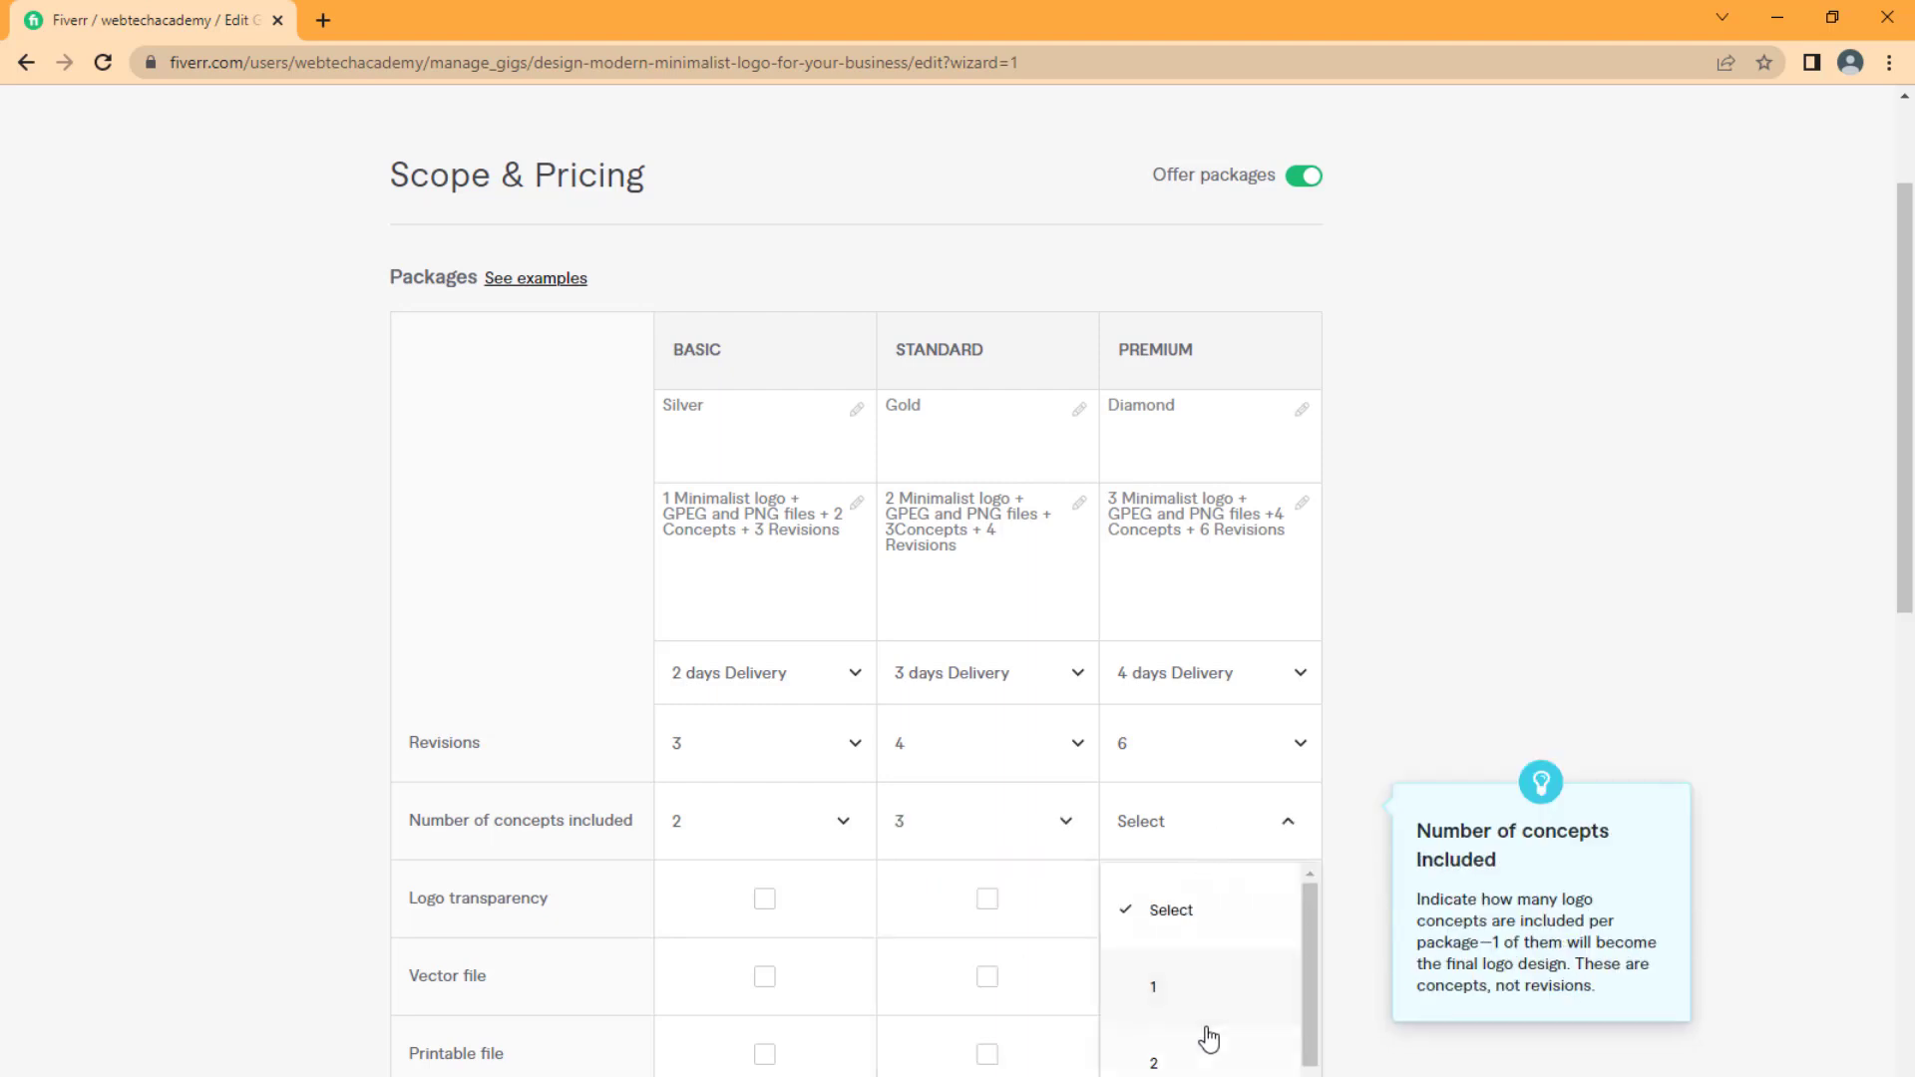
scroll(1205, 1035, down, 1)
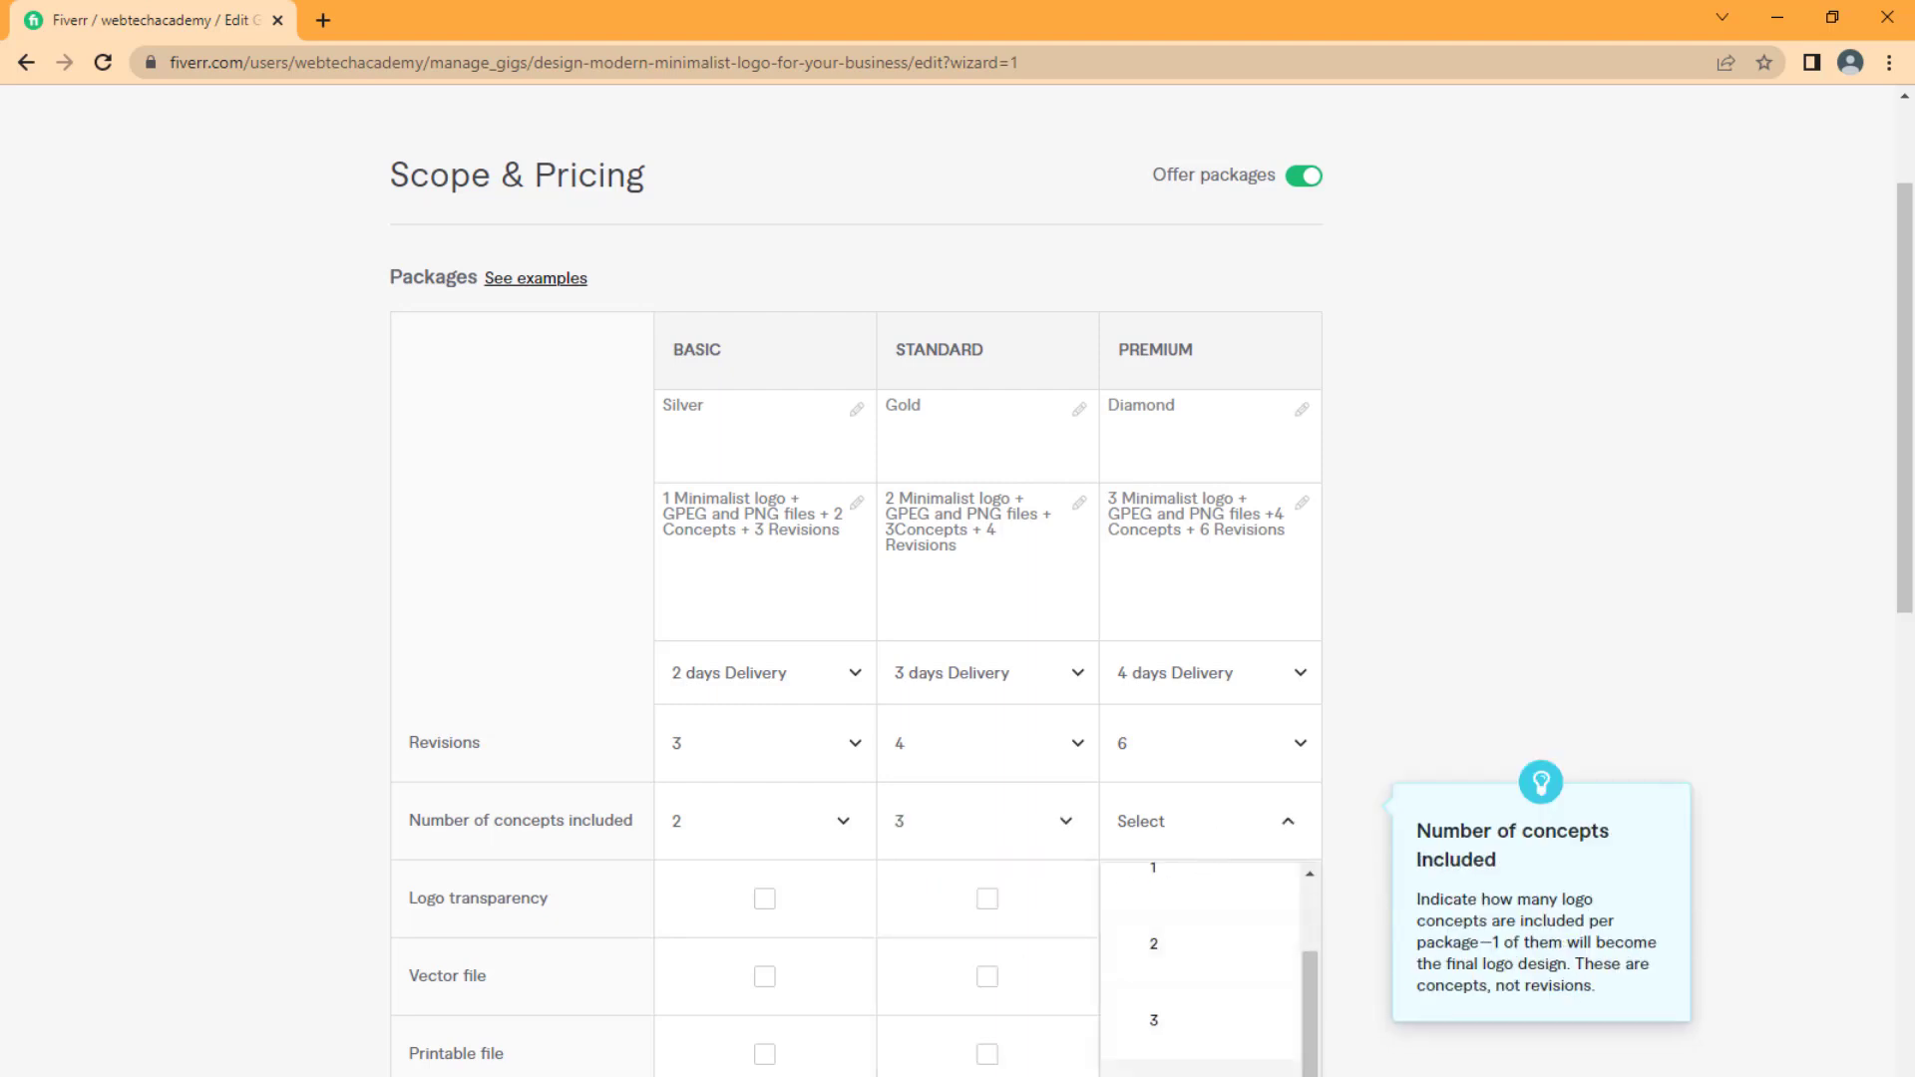
click(1203, 1070)
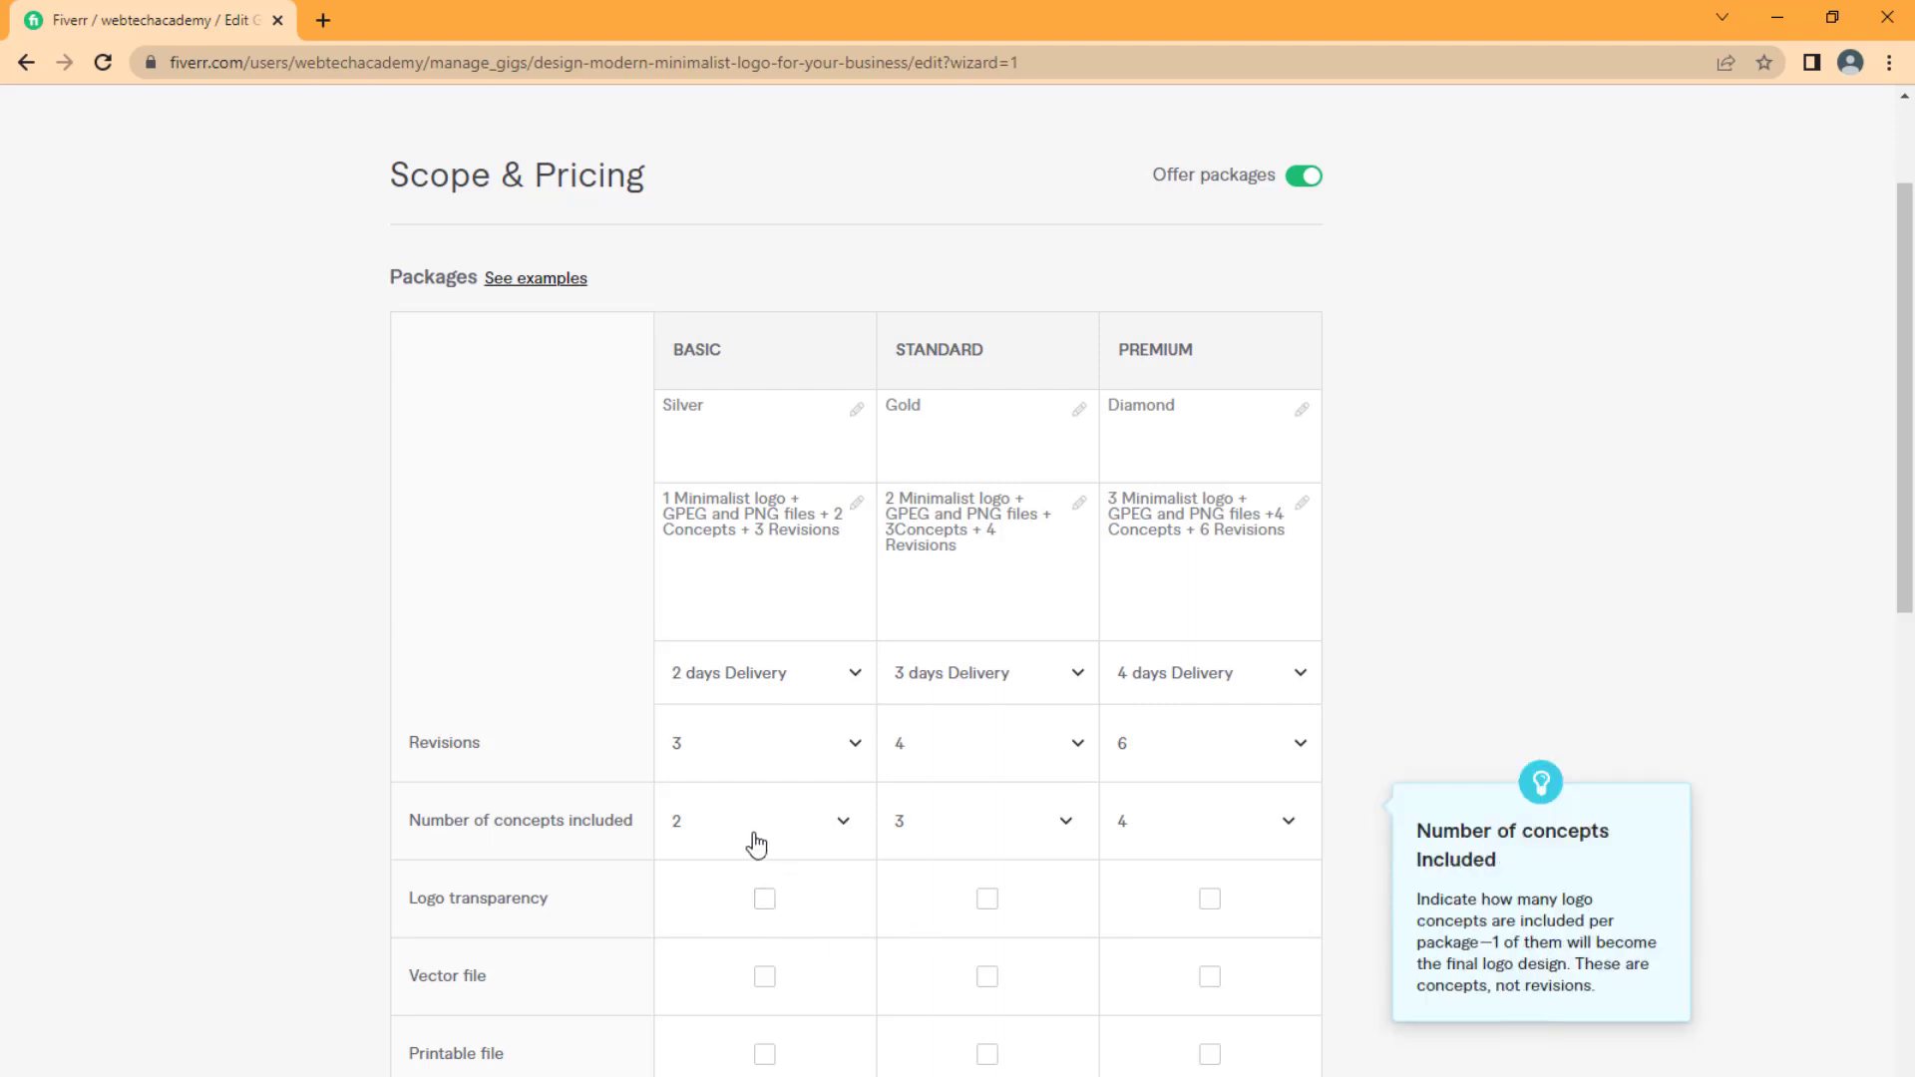
Step: Include logo transparency and the printable file in all three packages, and the vector file only in Premium
scroll(538, 932, down, 2)
click(766, 664)
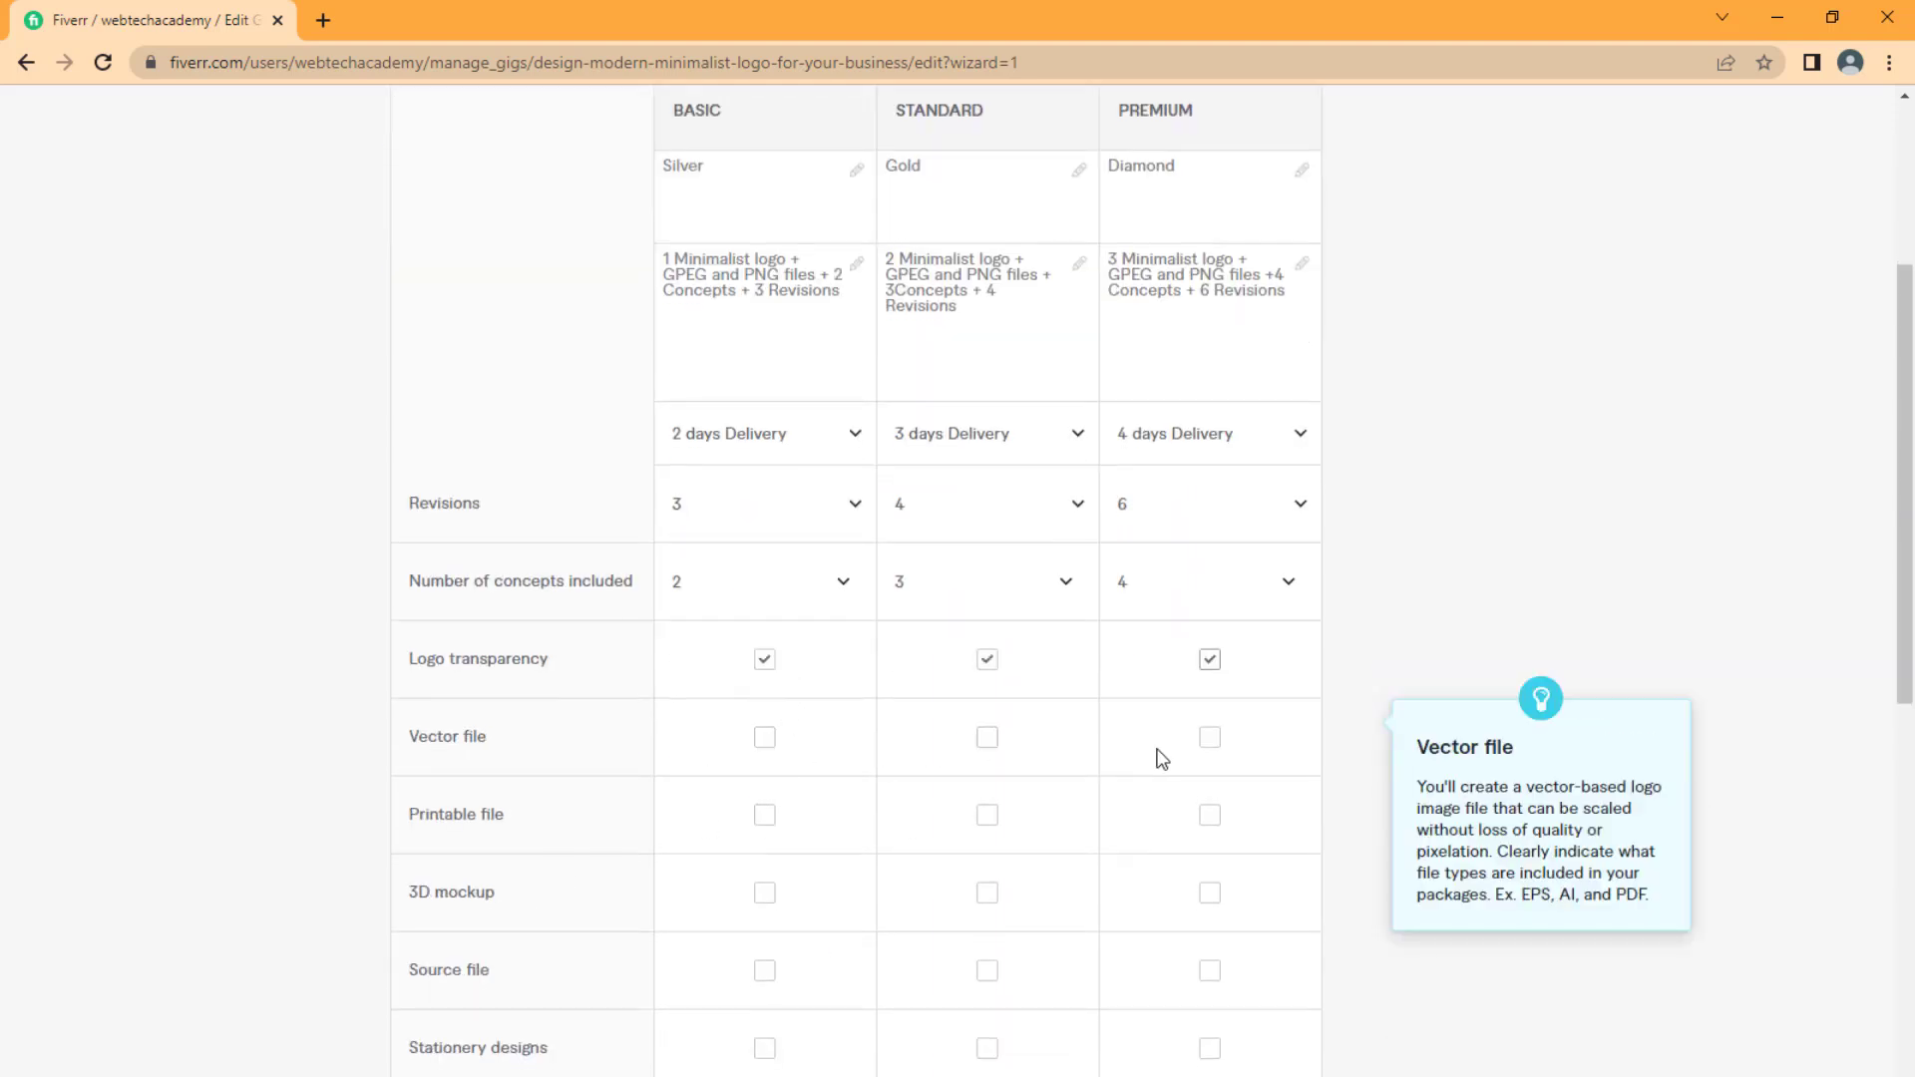
click(1210, 738)
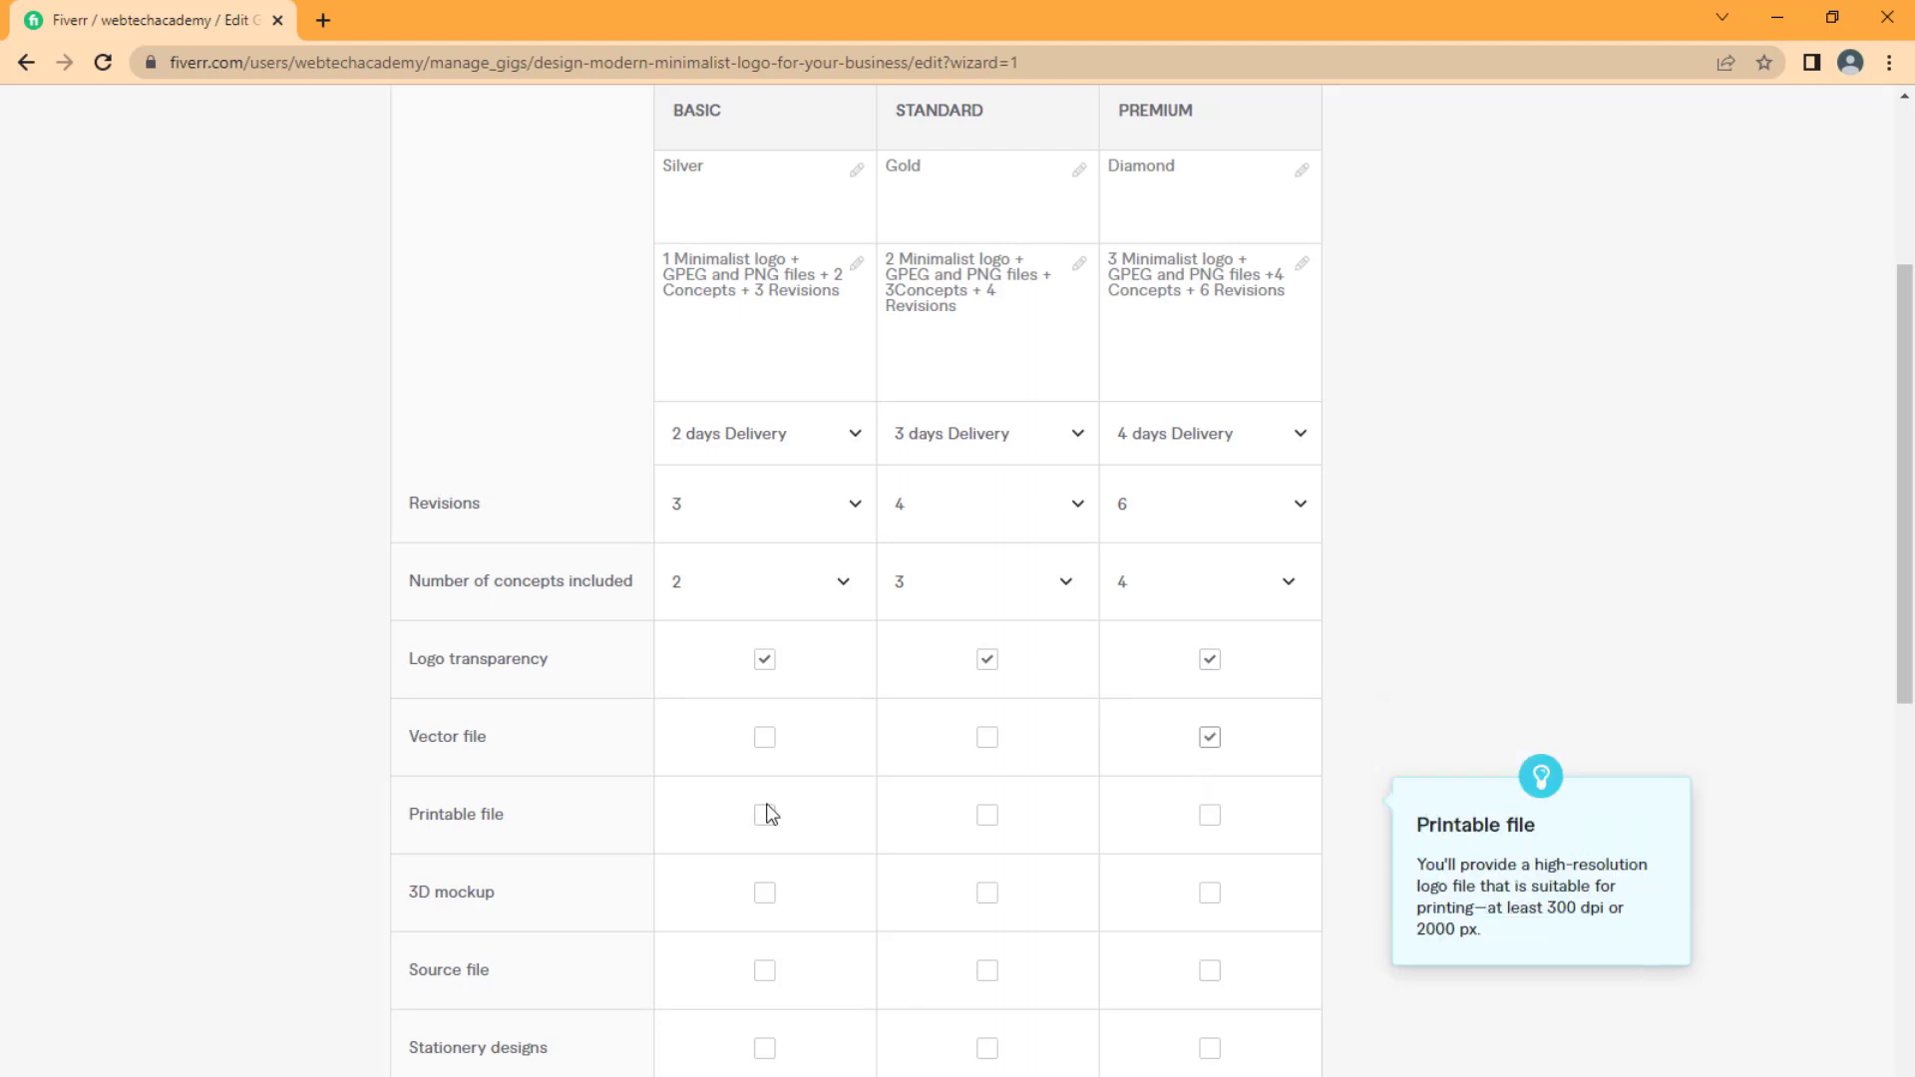
click(756, 837)
click(1018, 848)
click(1205, 834)
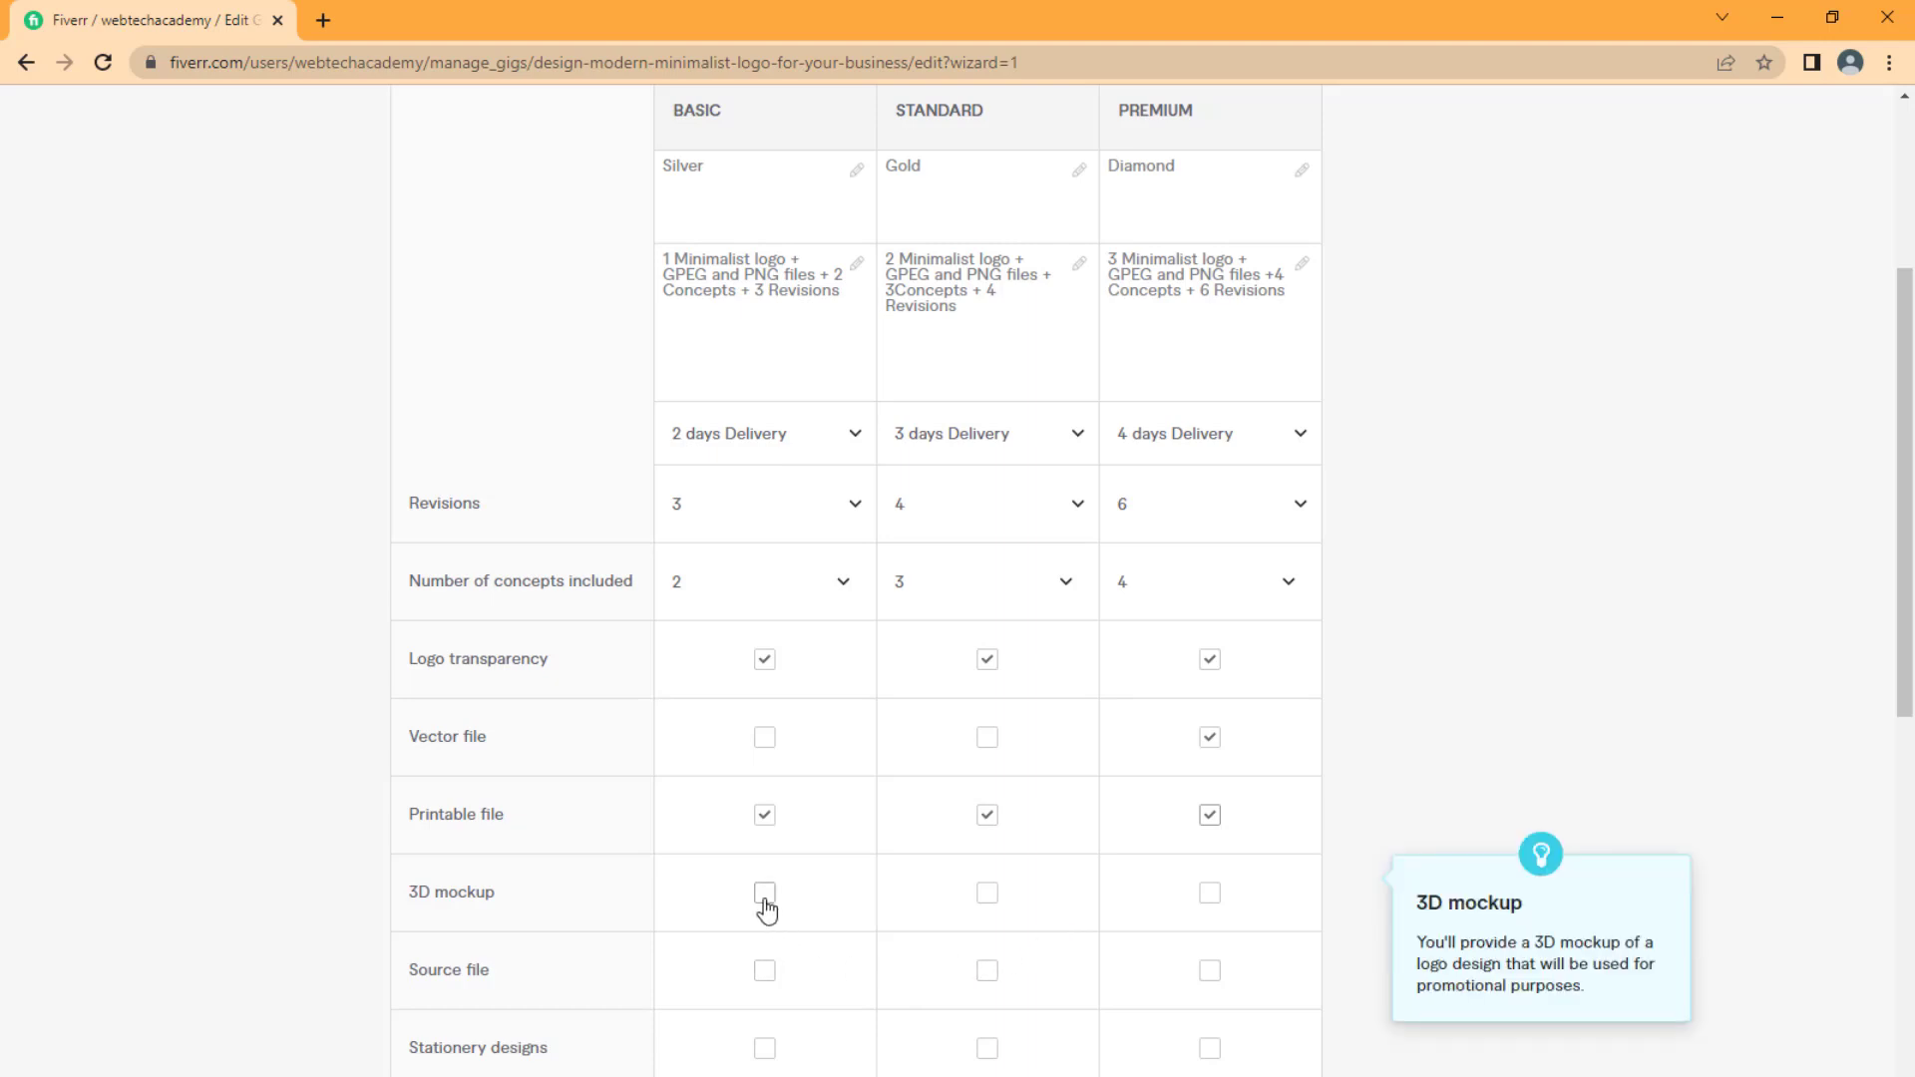
Step: Include the 3D mockup, source file and stationery designs in Premium, and the social media kit in Standard and Premium
click(1203, 897)
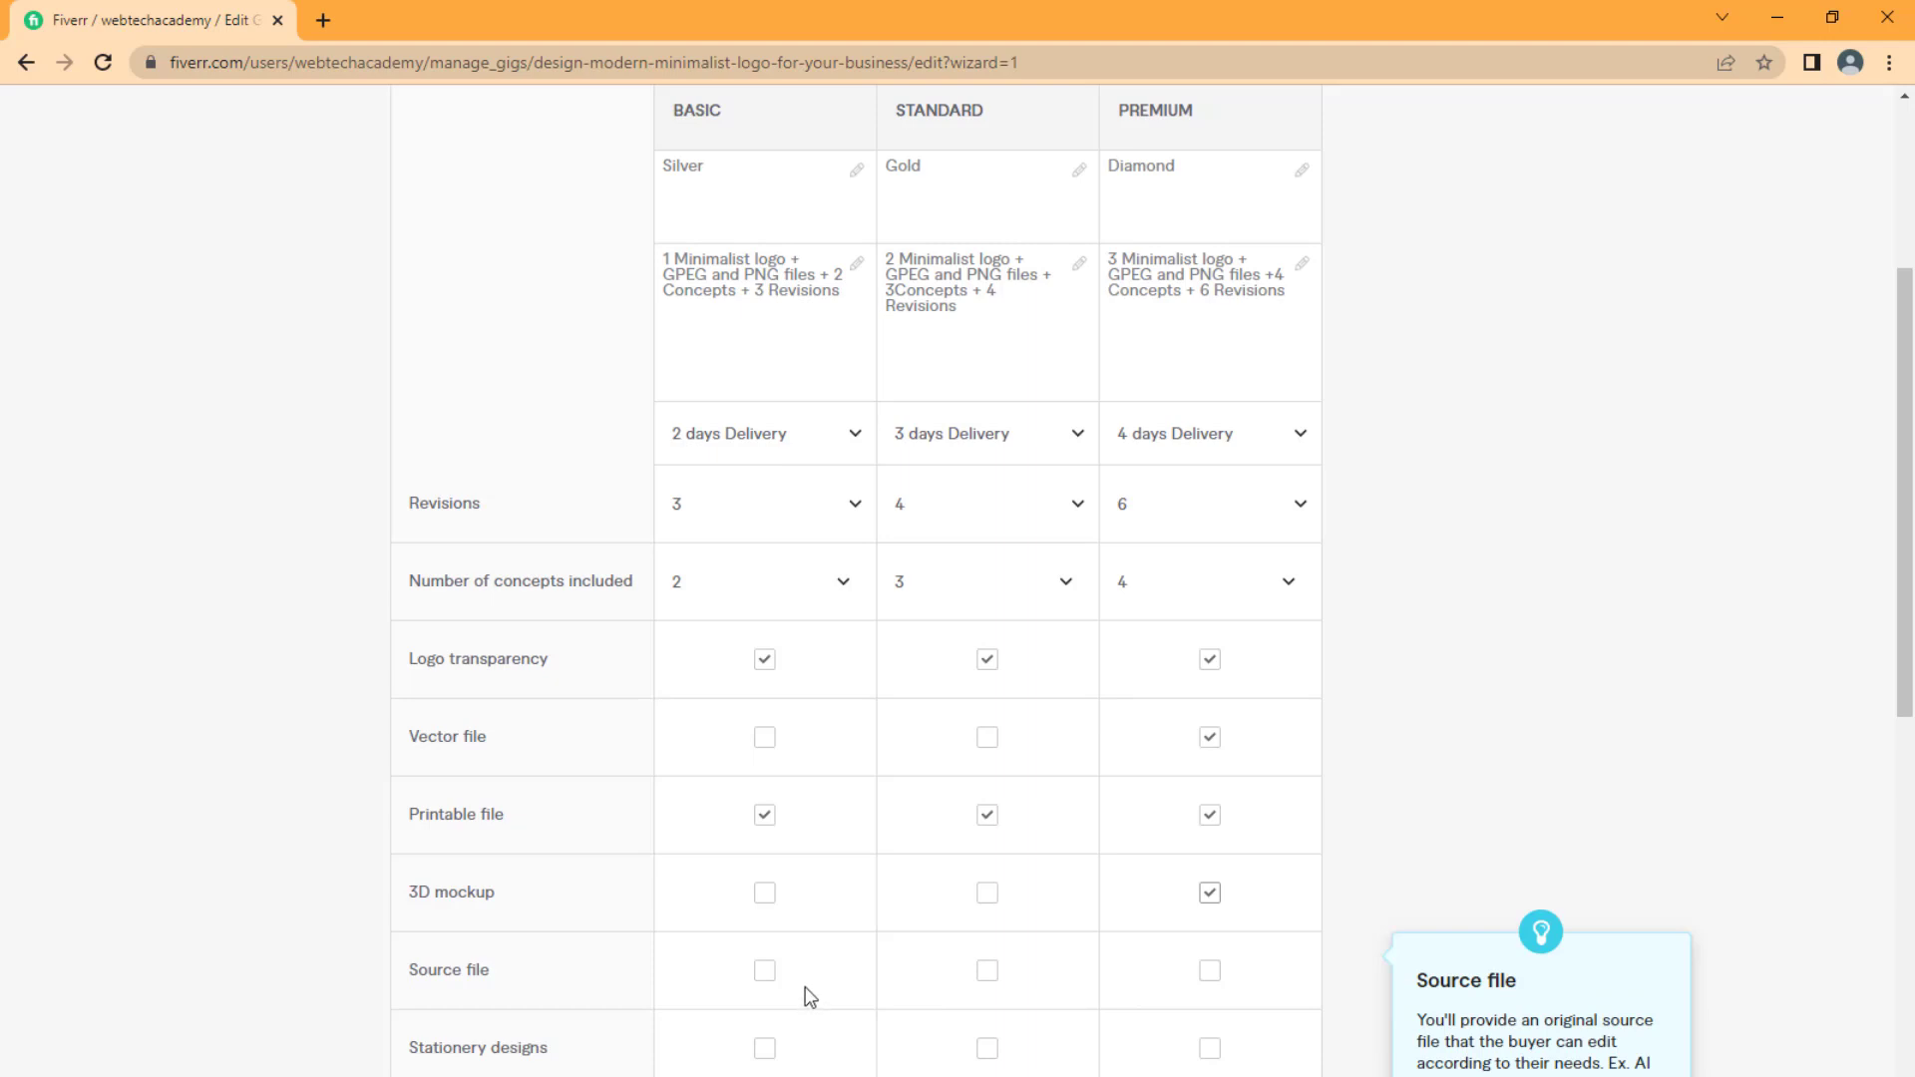
click(1210, 974)
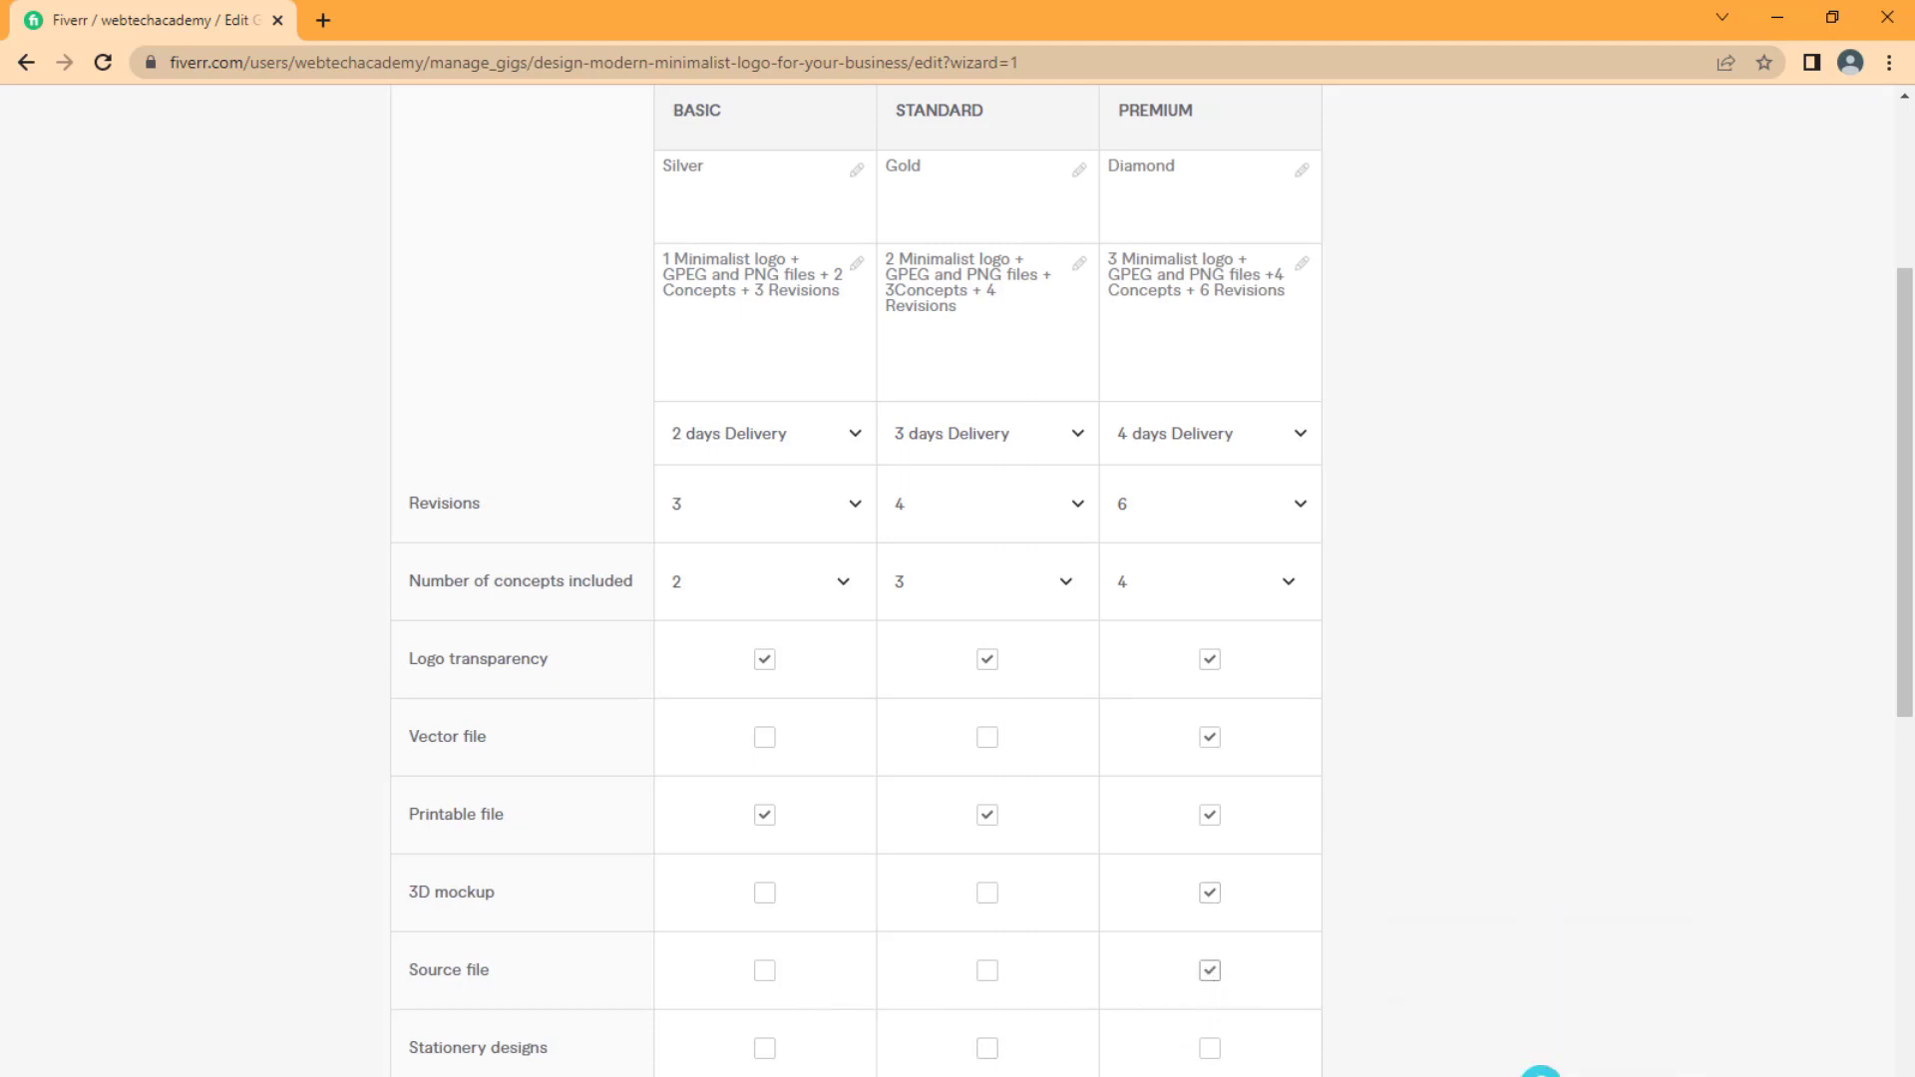
click(1212, 1052)
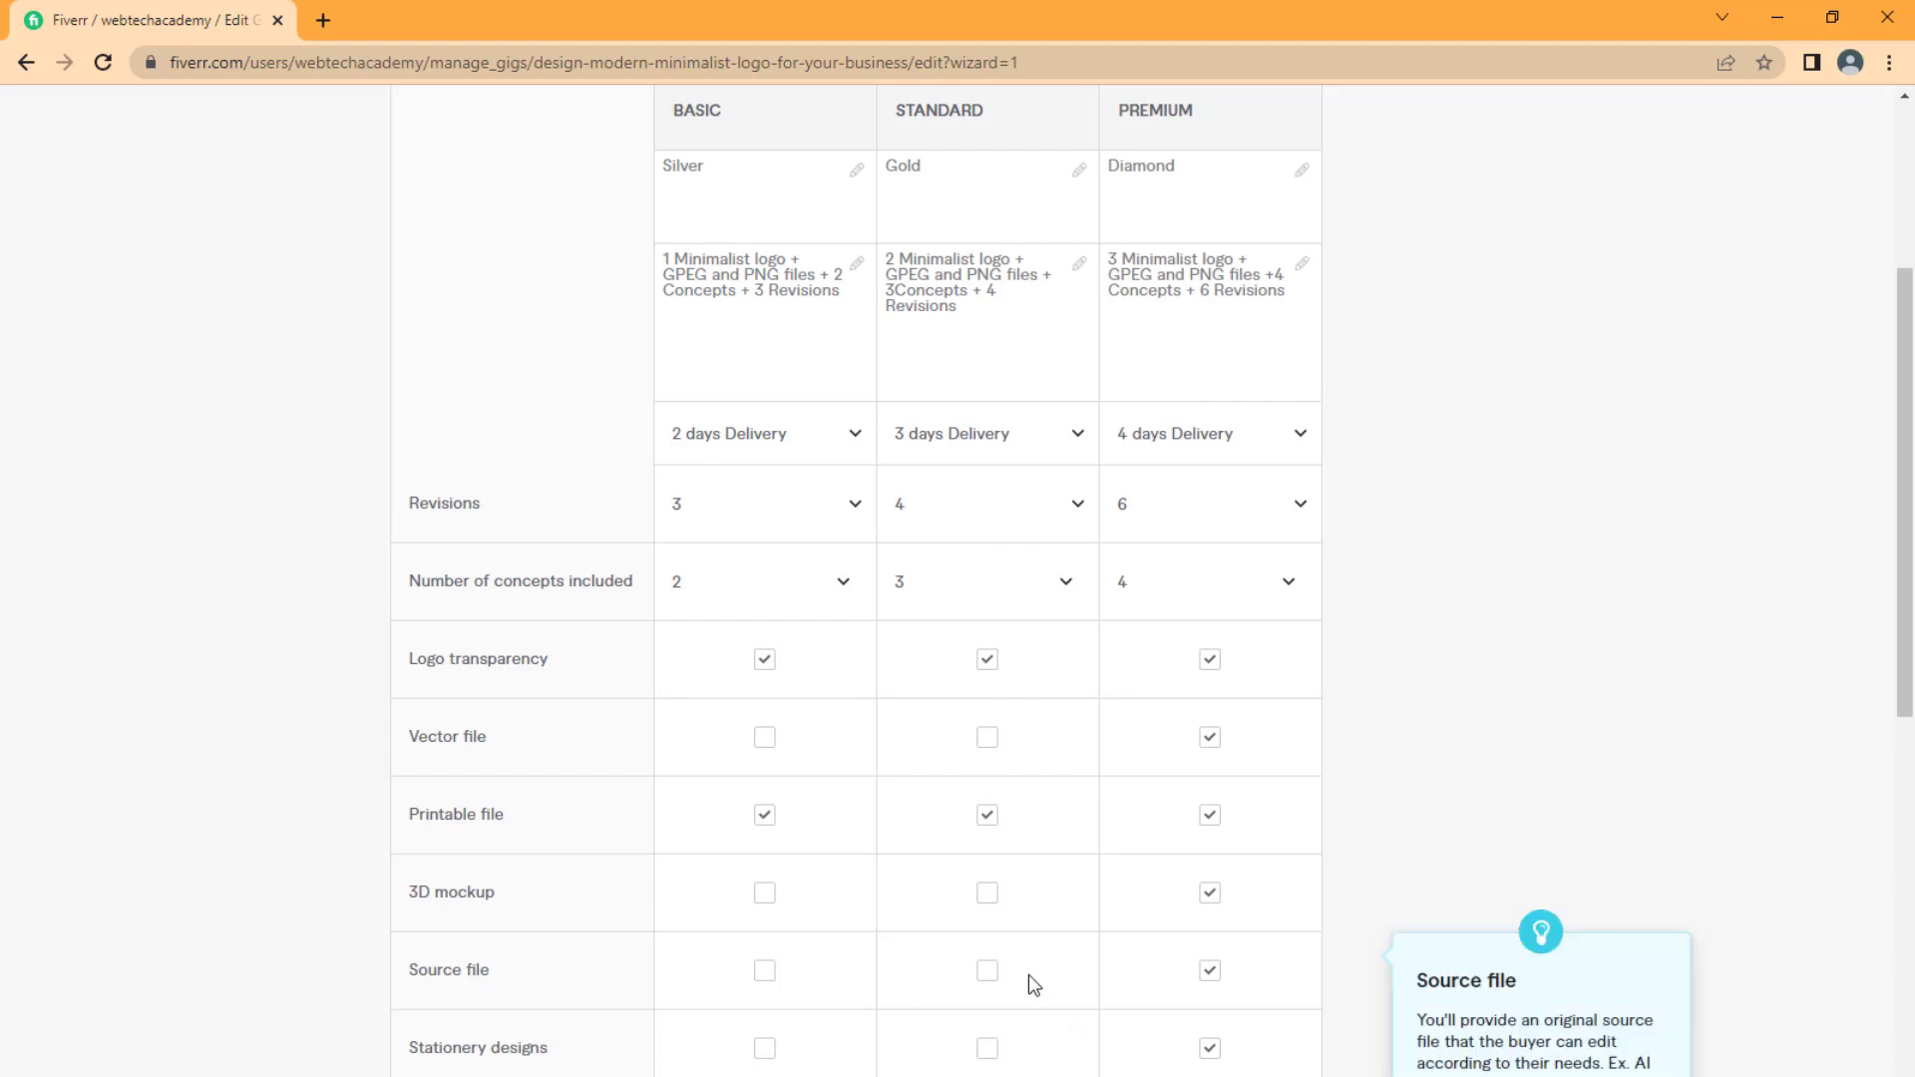
scroll(1027, 973, down, 3)
Step: Set the package prices to $15 for Basic, $30 for Standard and $60 for Premium
click(767, 972)
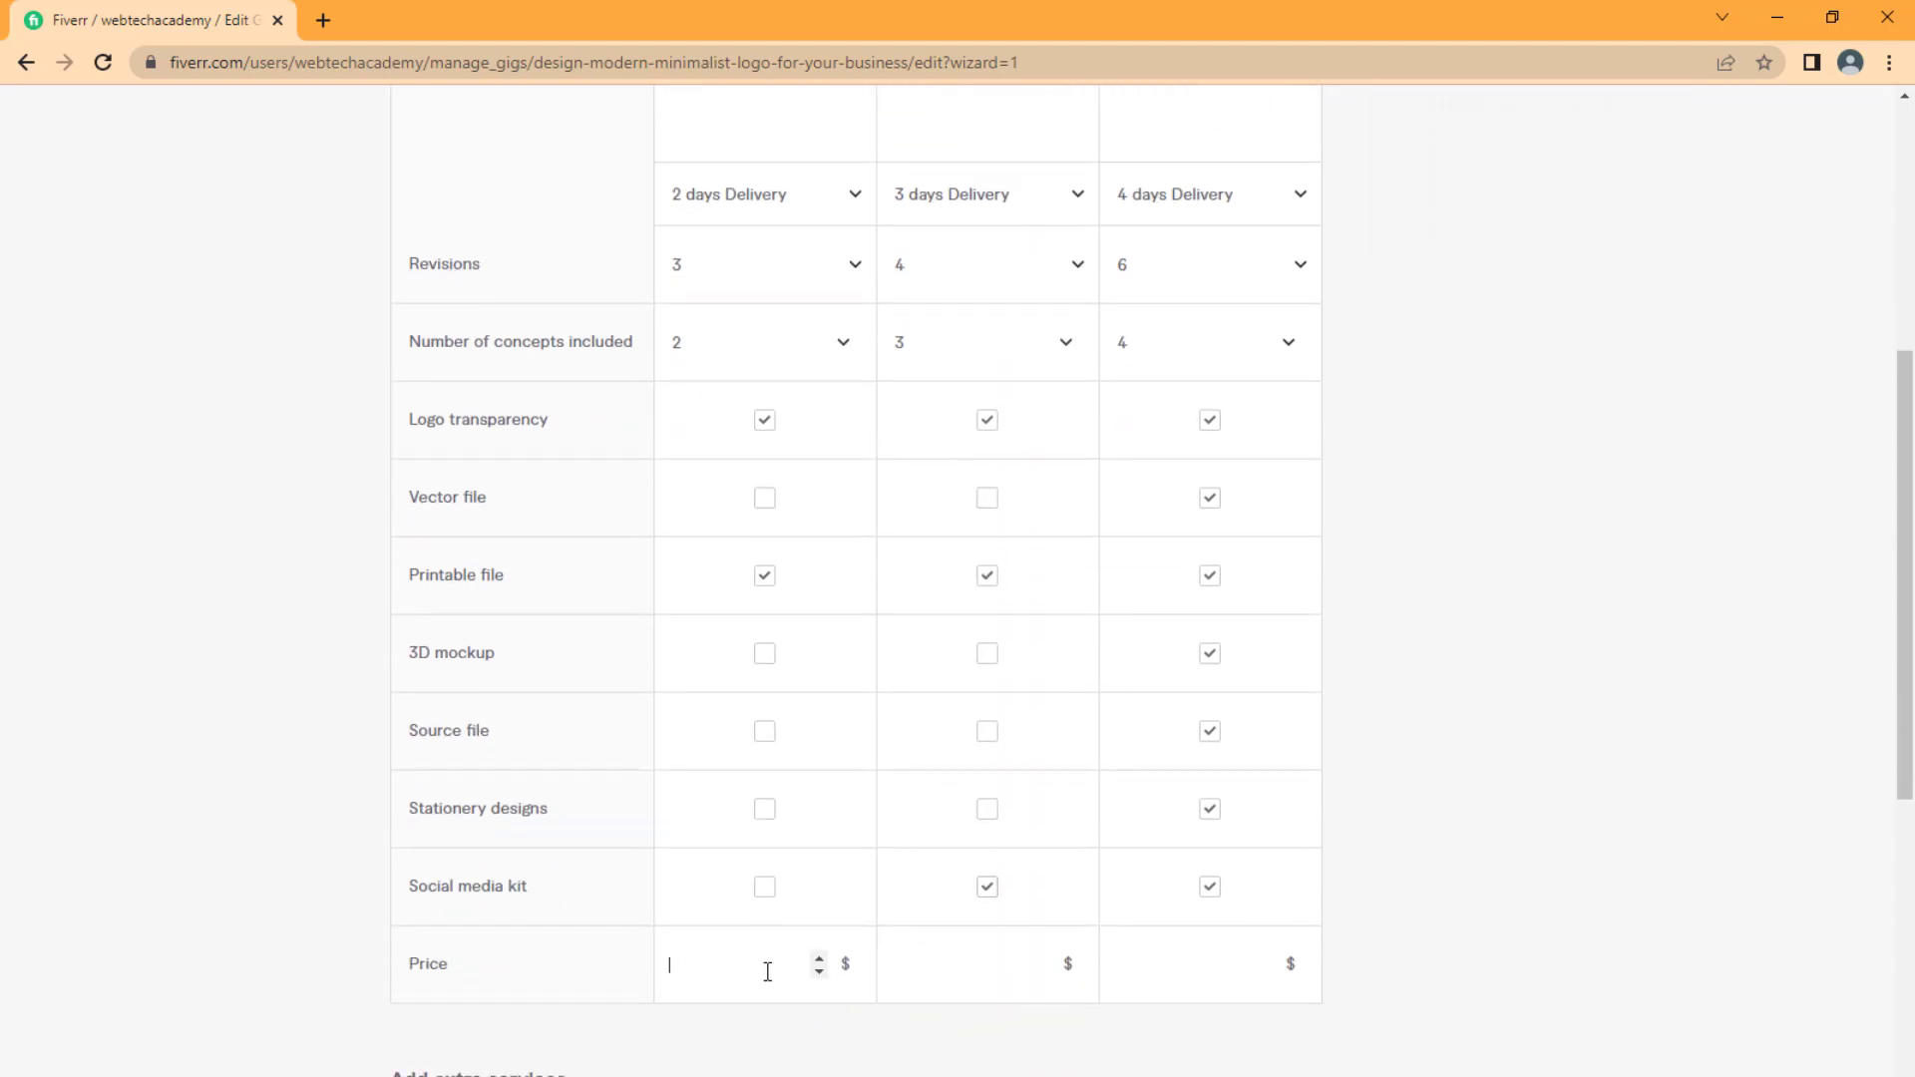
text(15)
click(991, 973)
text(30)
click(1150, 964)
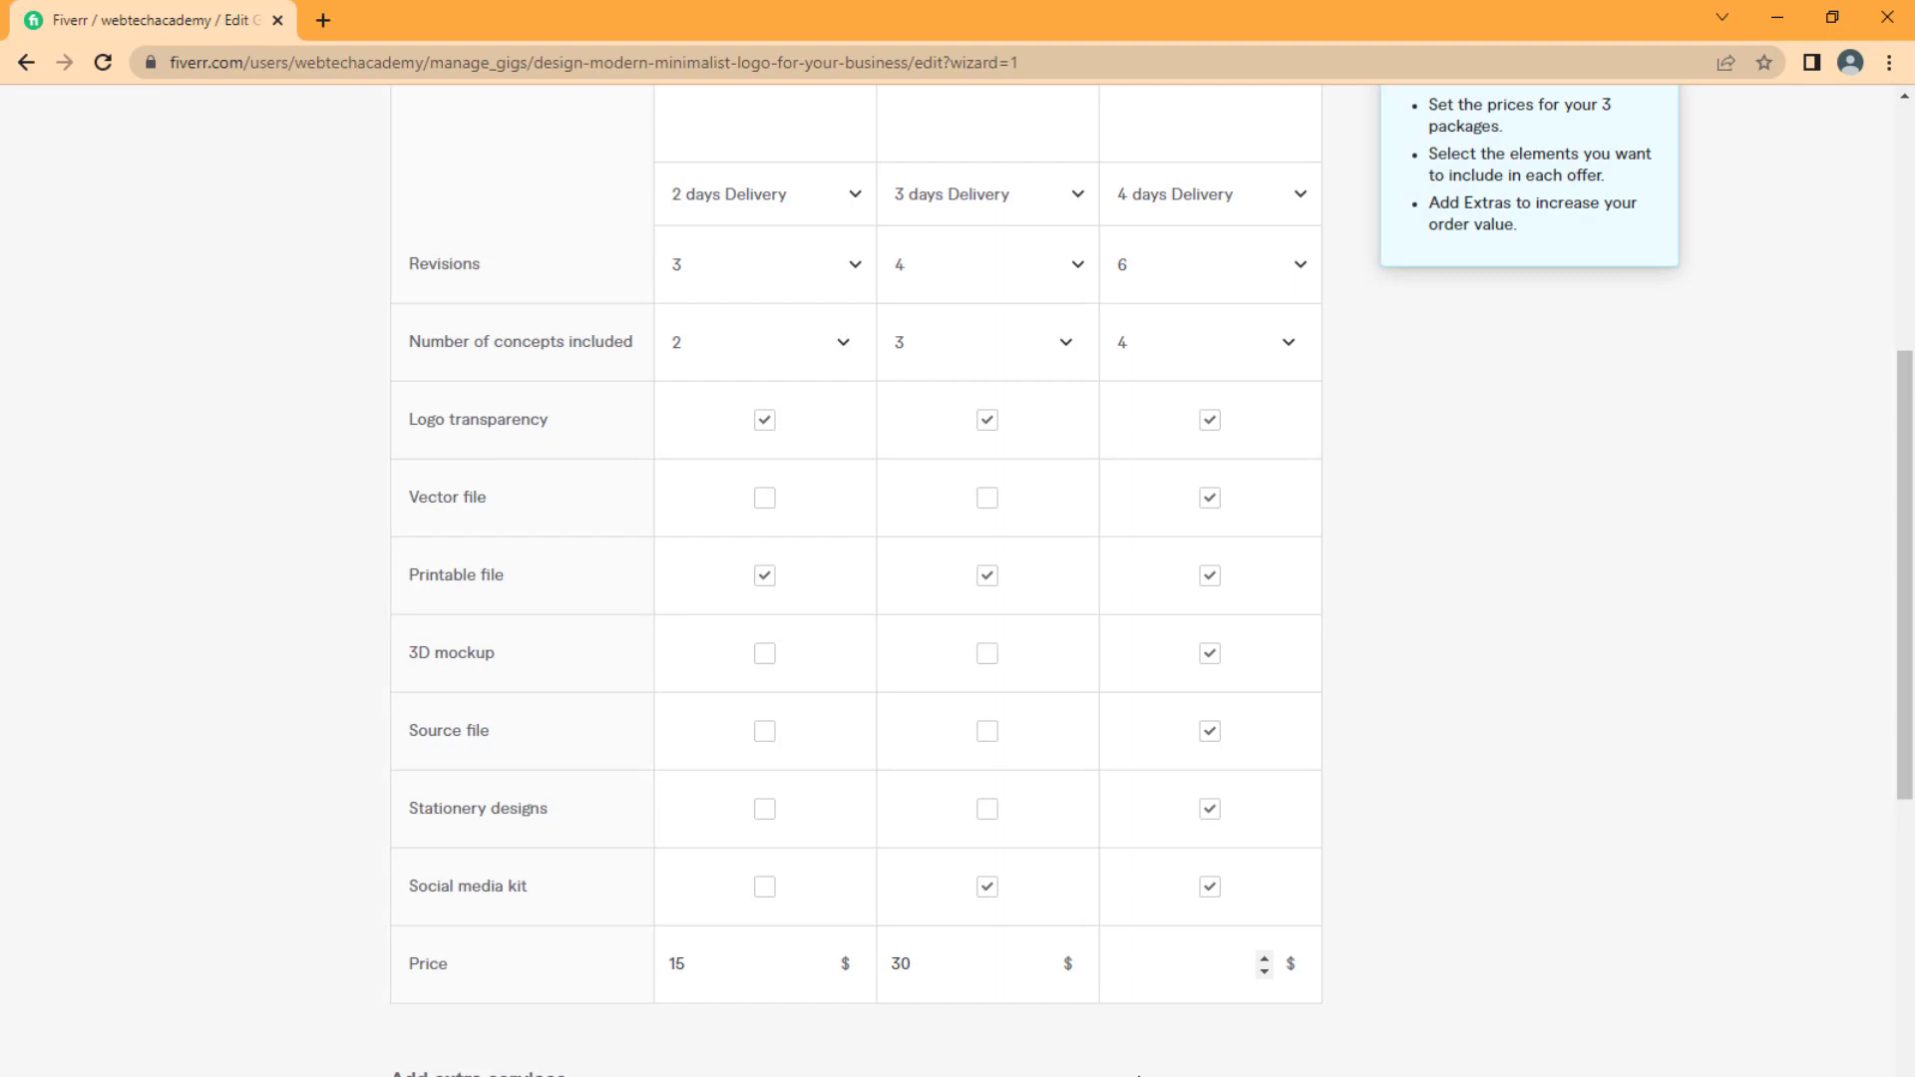
text(60)
Step: Set extra fast delivery to 1 day for $10 in Basic, 2 days for $15 in Standard and 3 days for $20 in Premium
scroll(1060, 1047, down, 3)
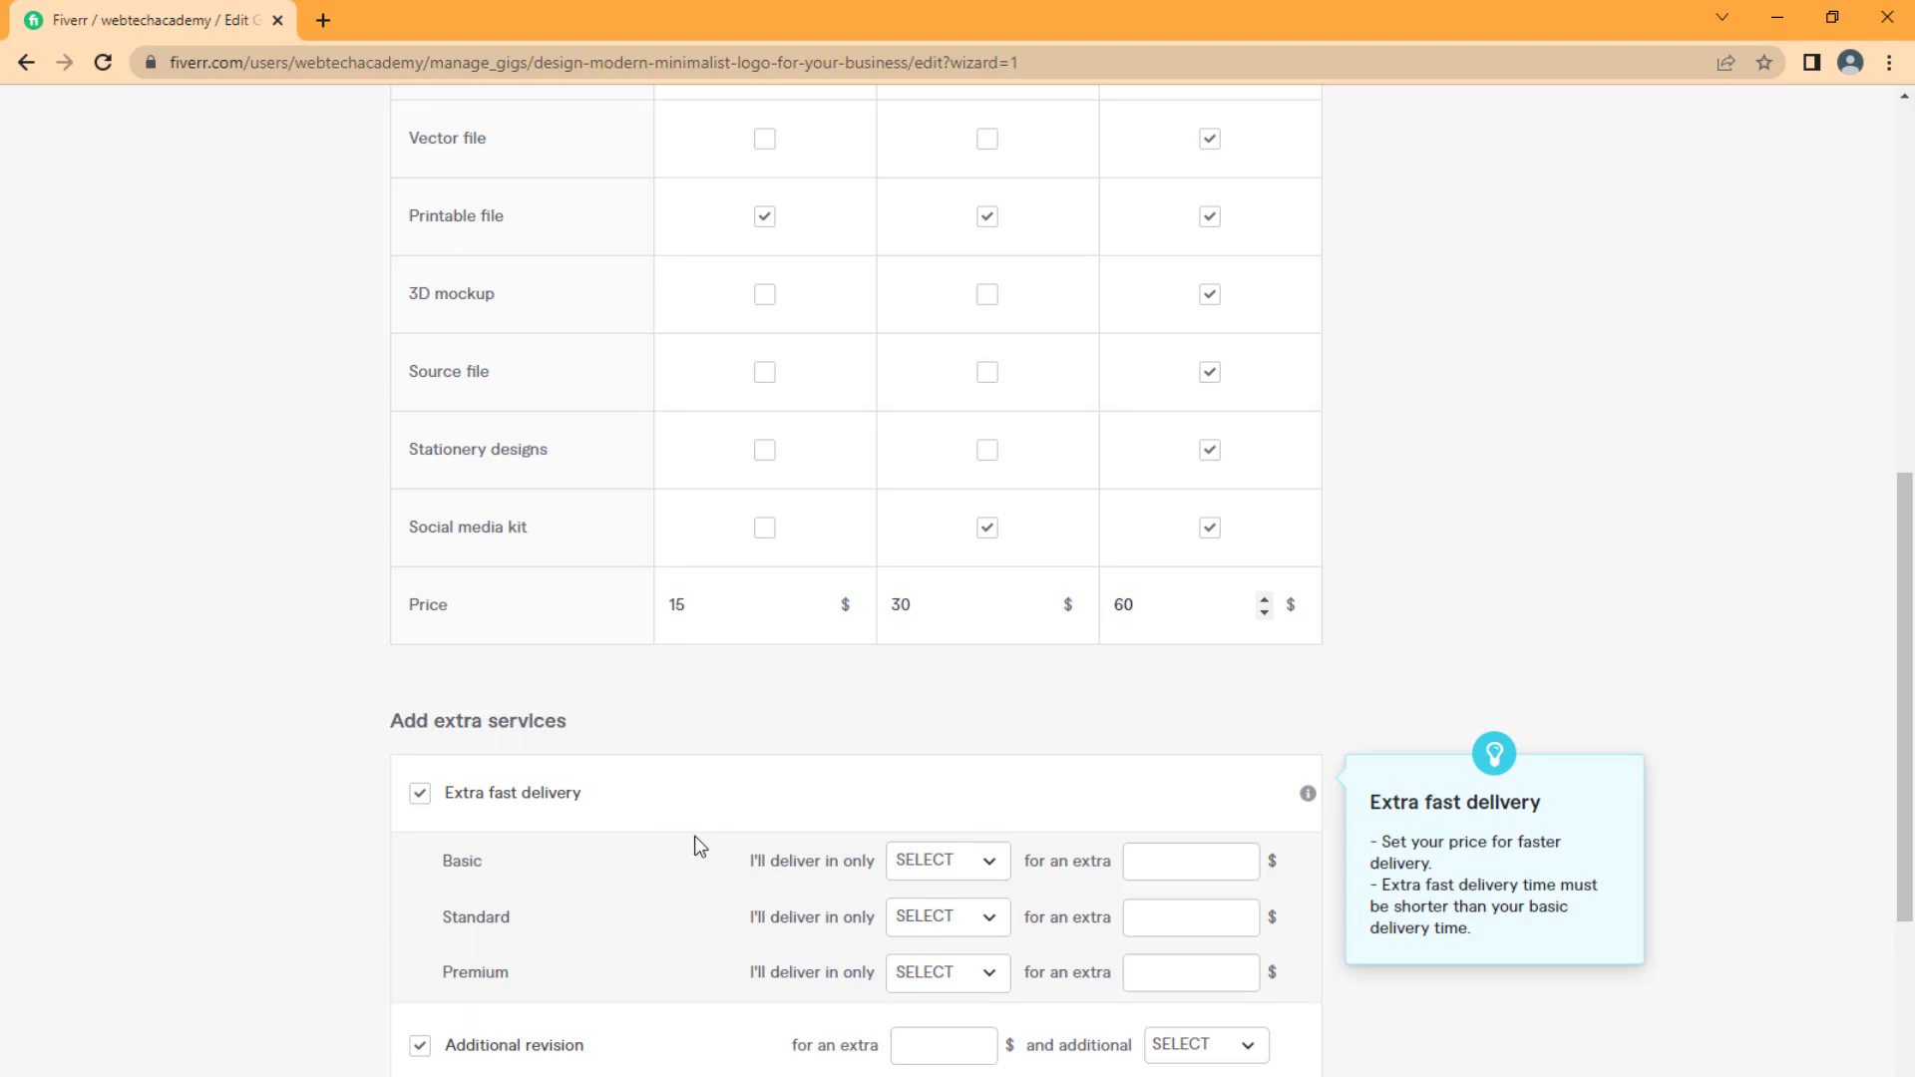
click(985, 870)
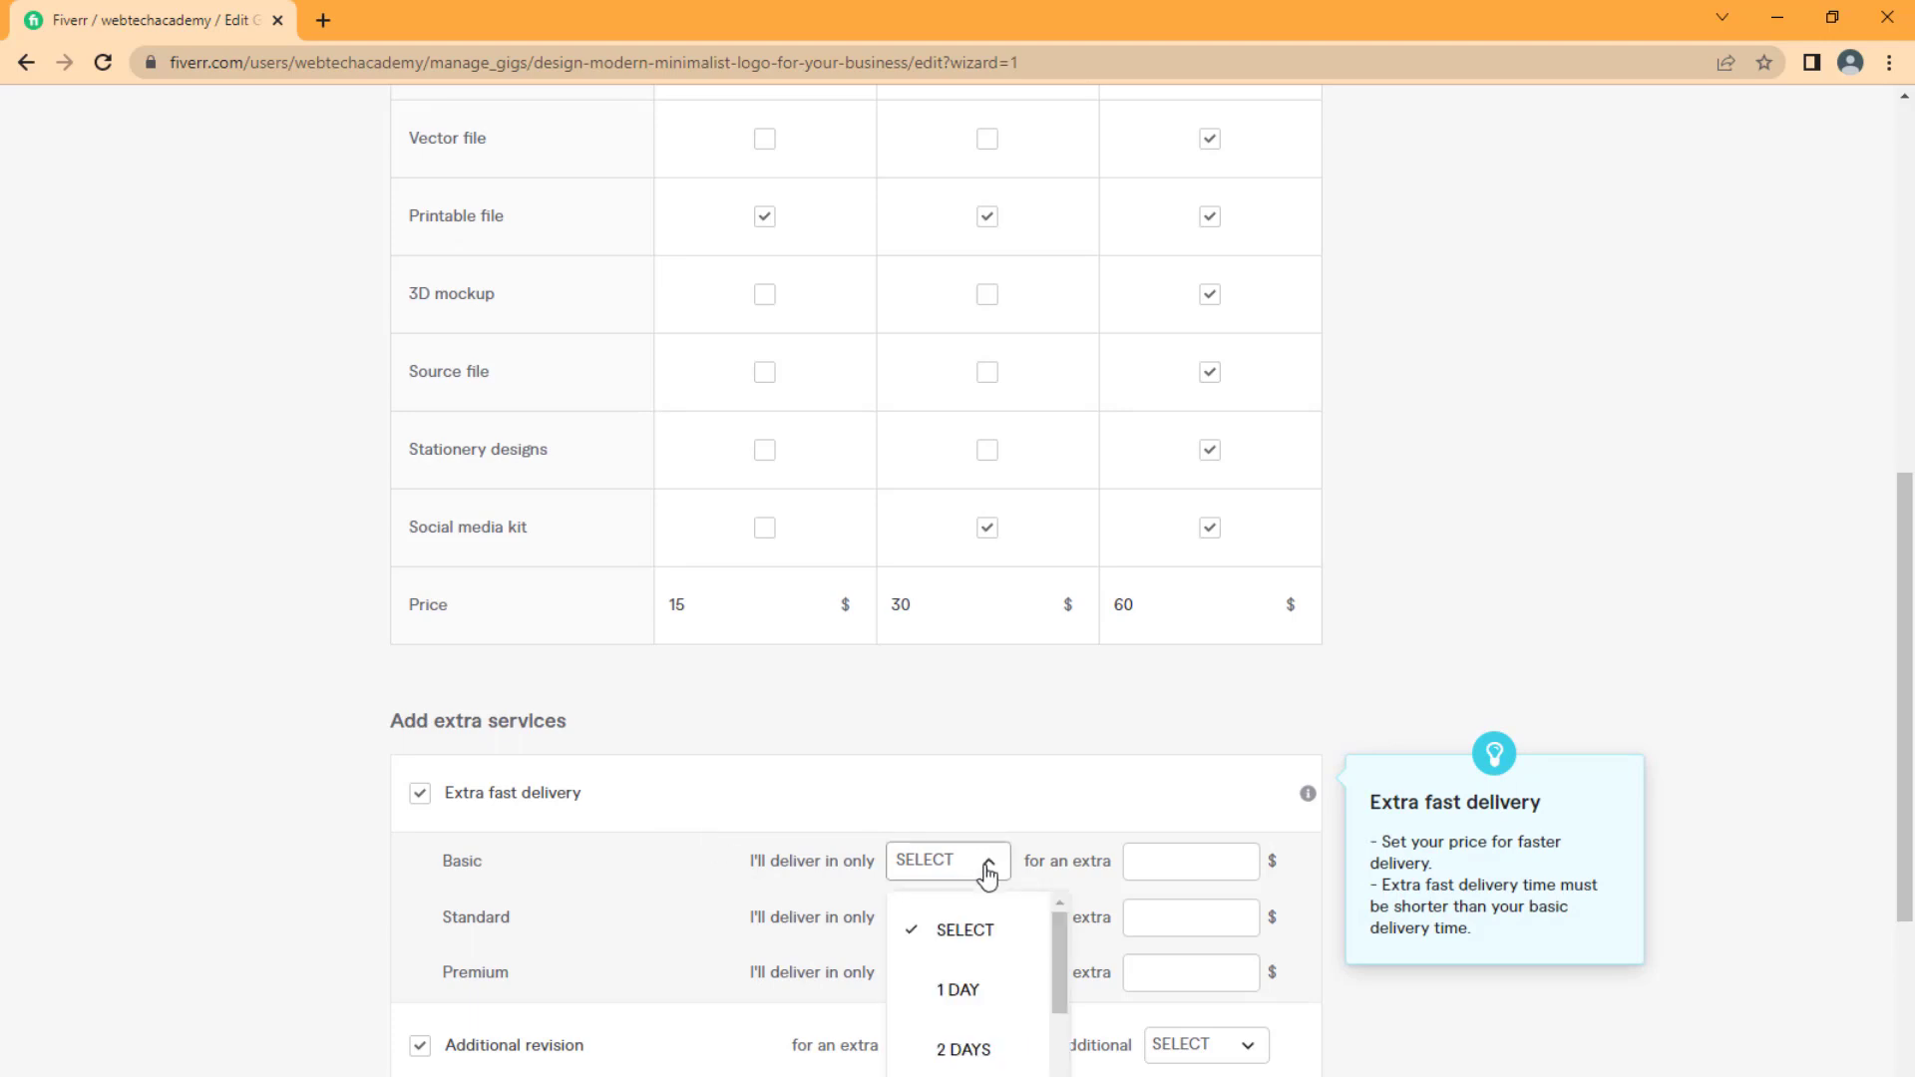
click(960, 995)
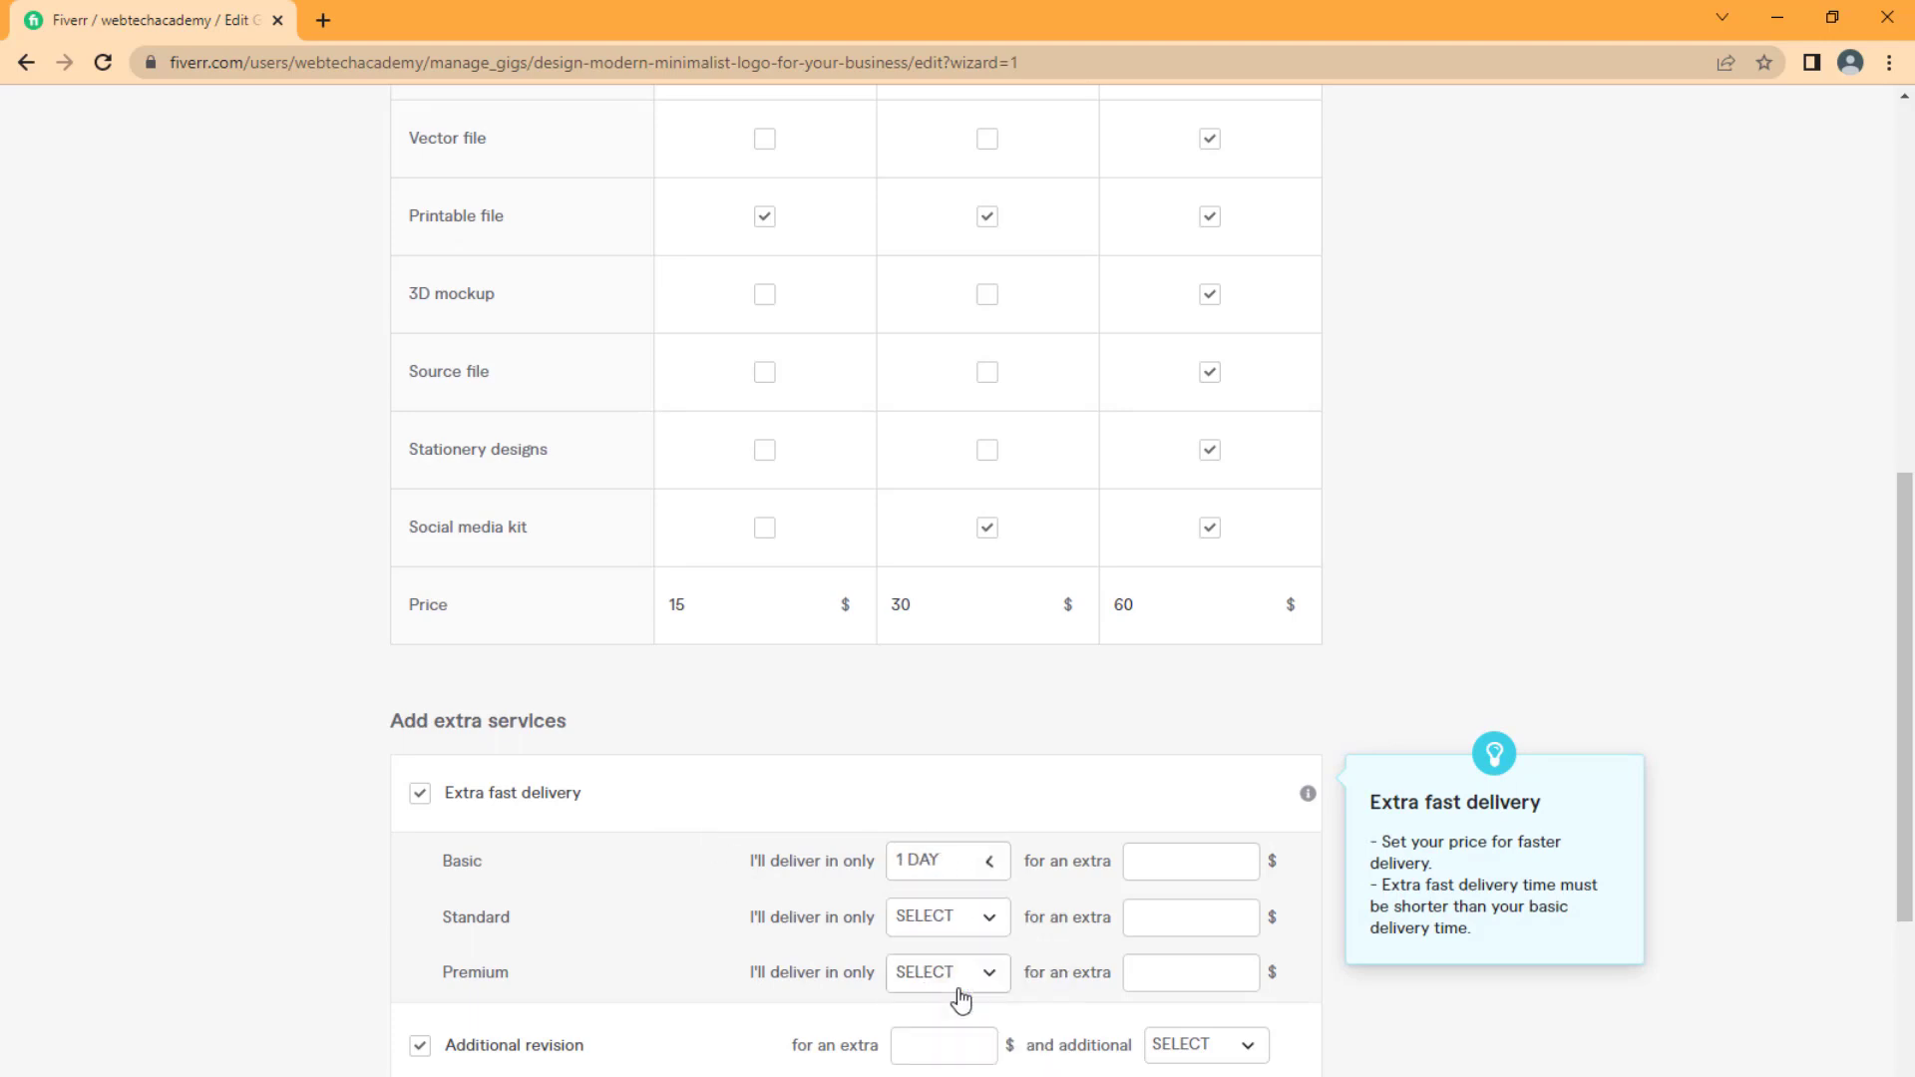
click(1213, 860)
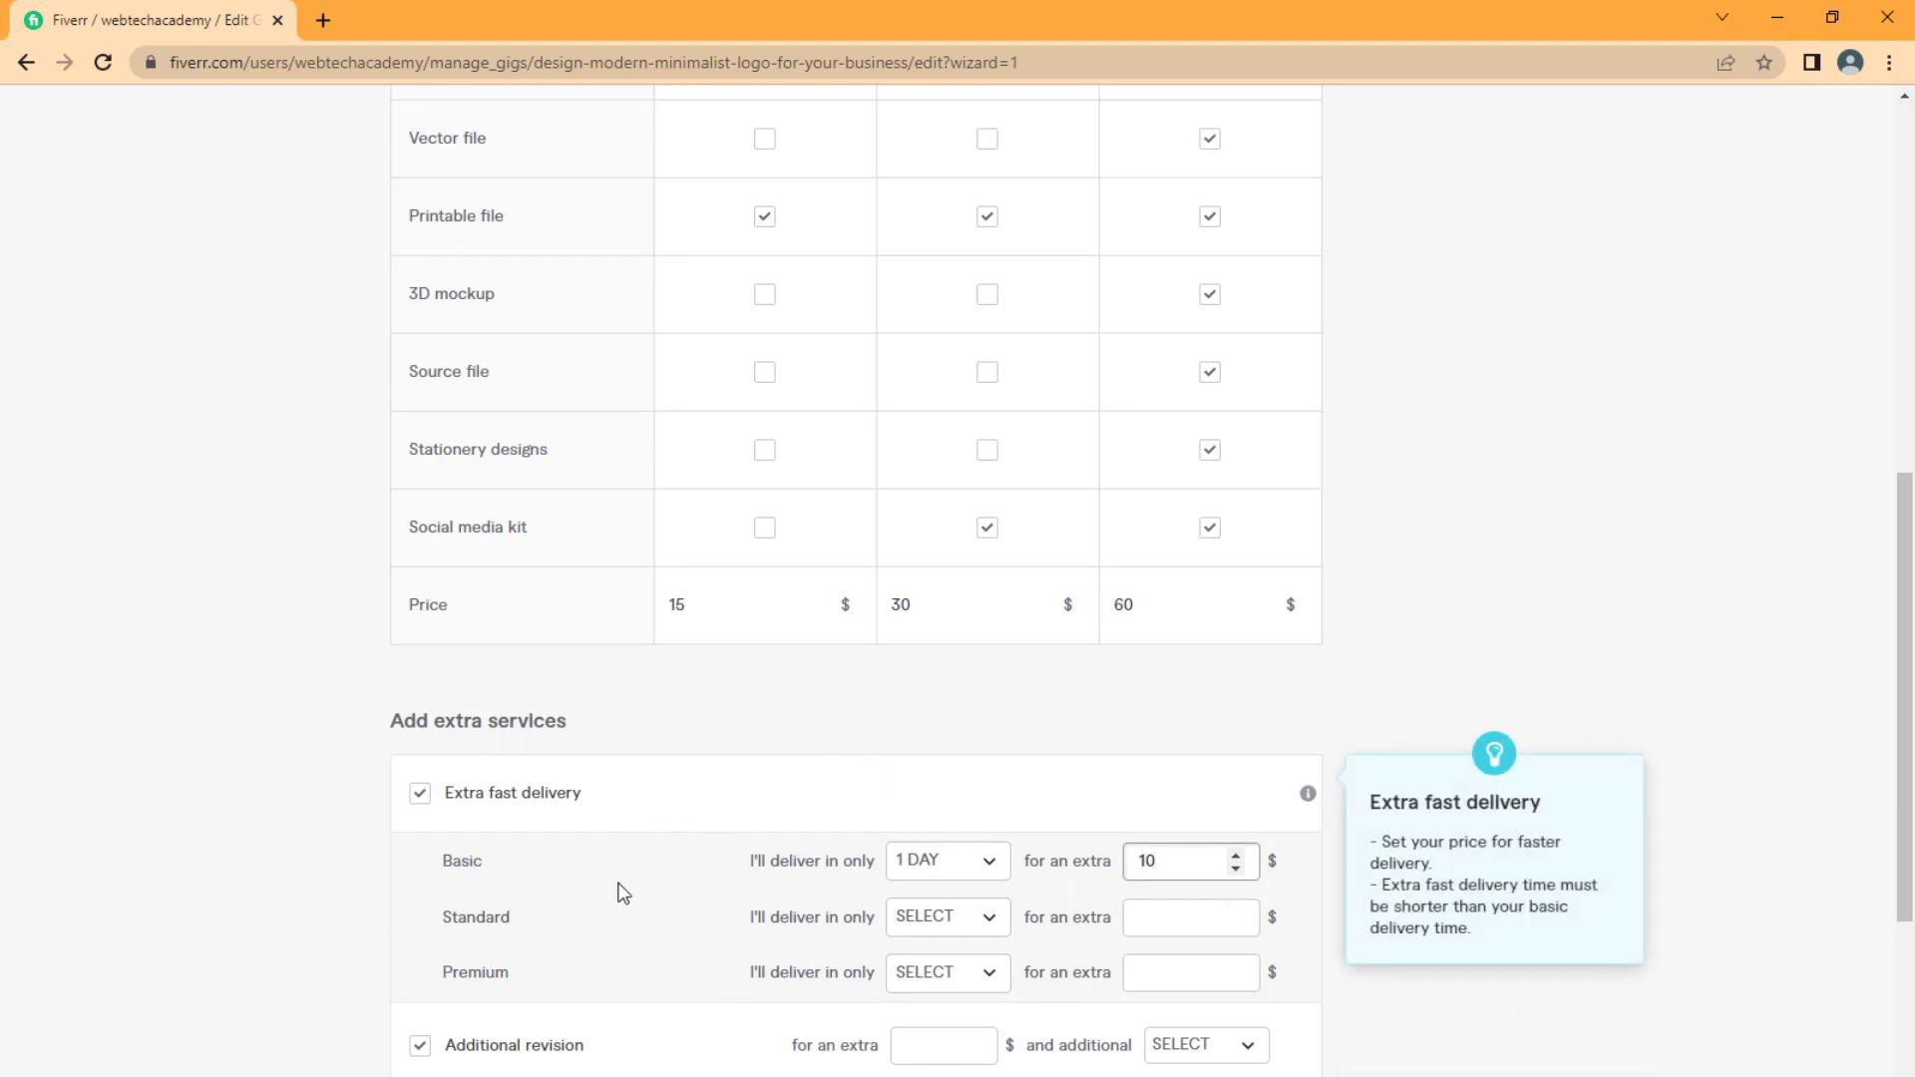
click(983, 918)
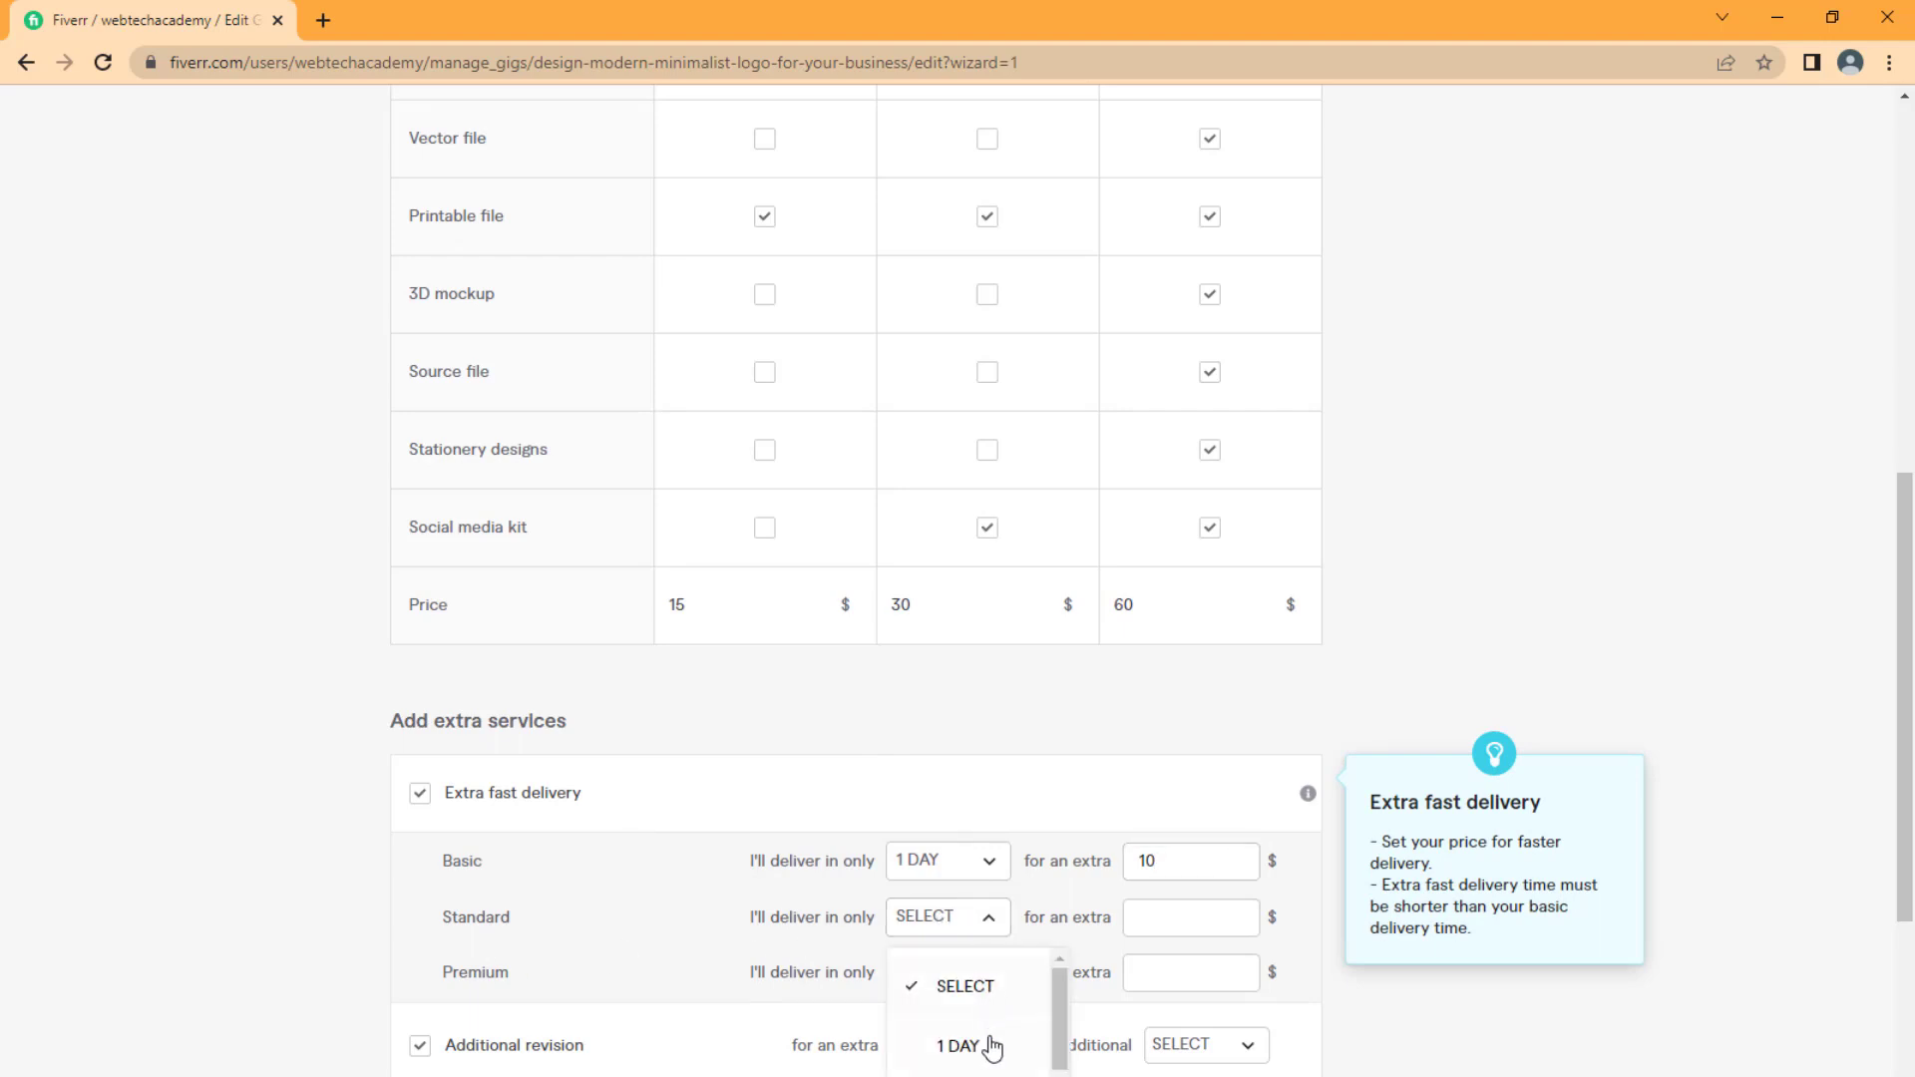
click(981, 1076)
click(1160, 919)
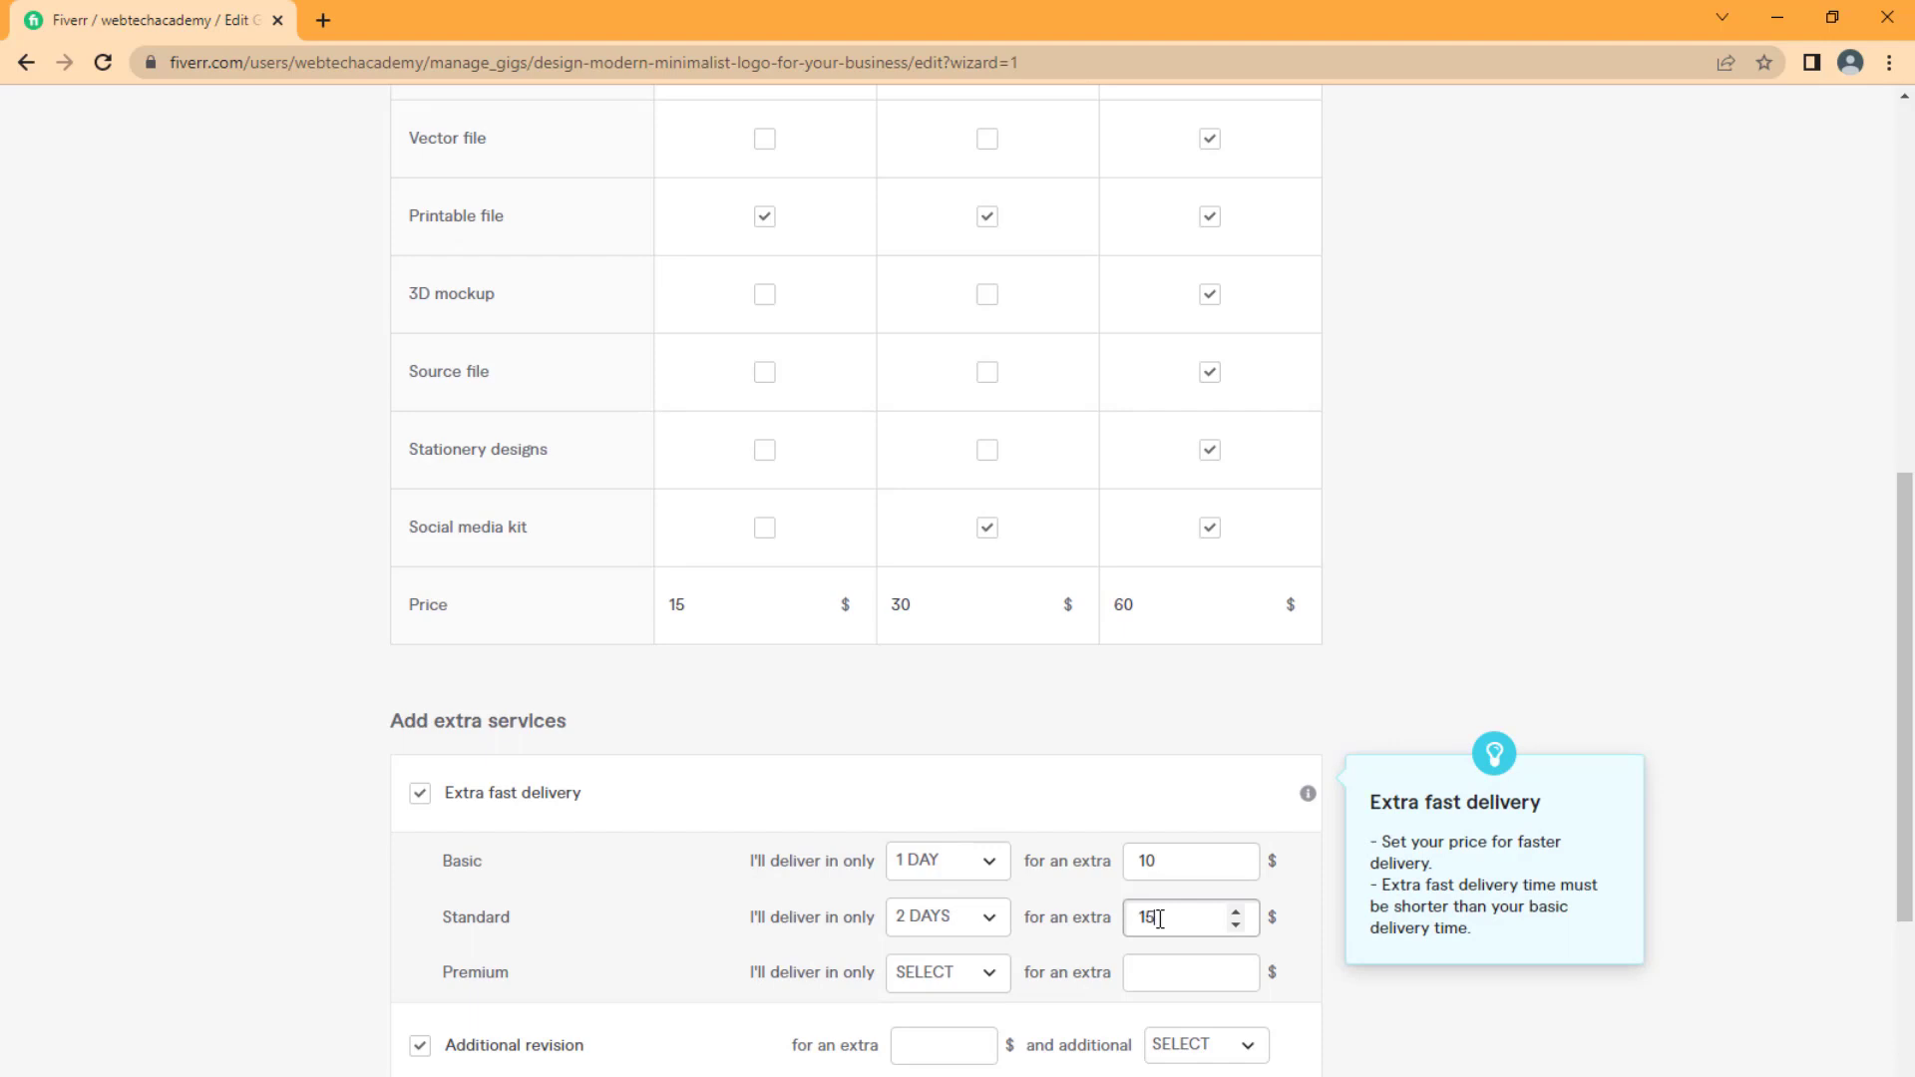
click(962, 973)
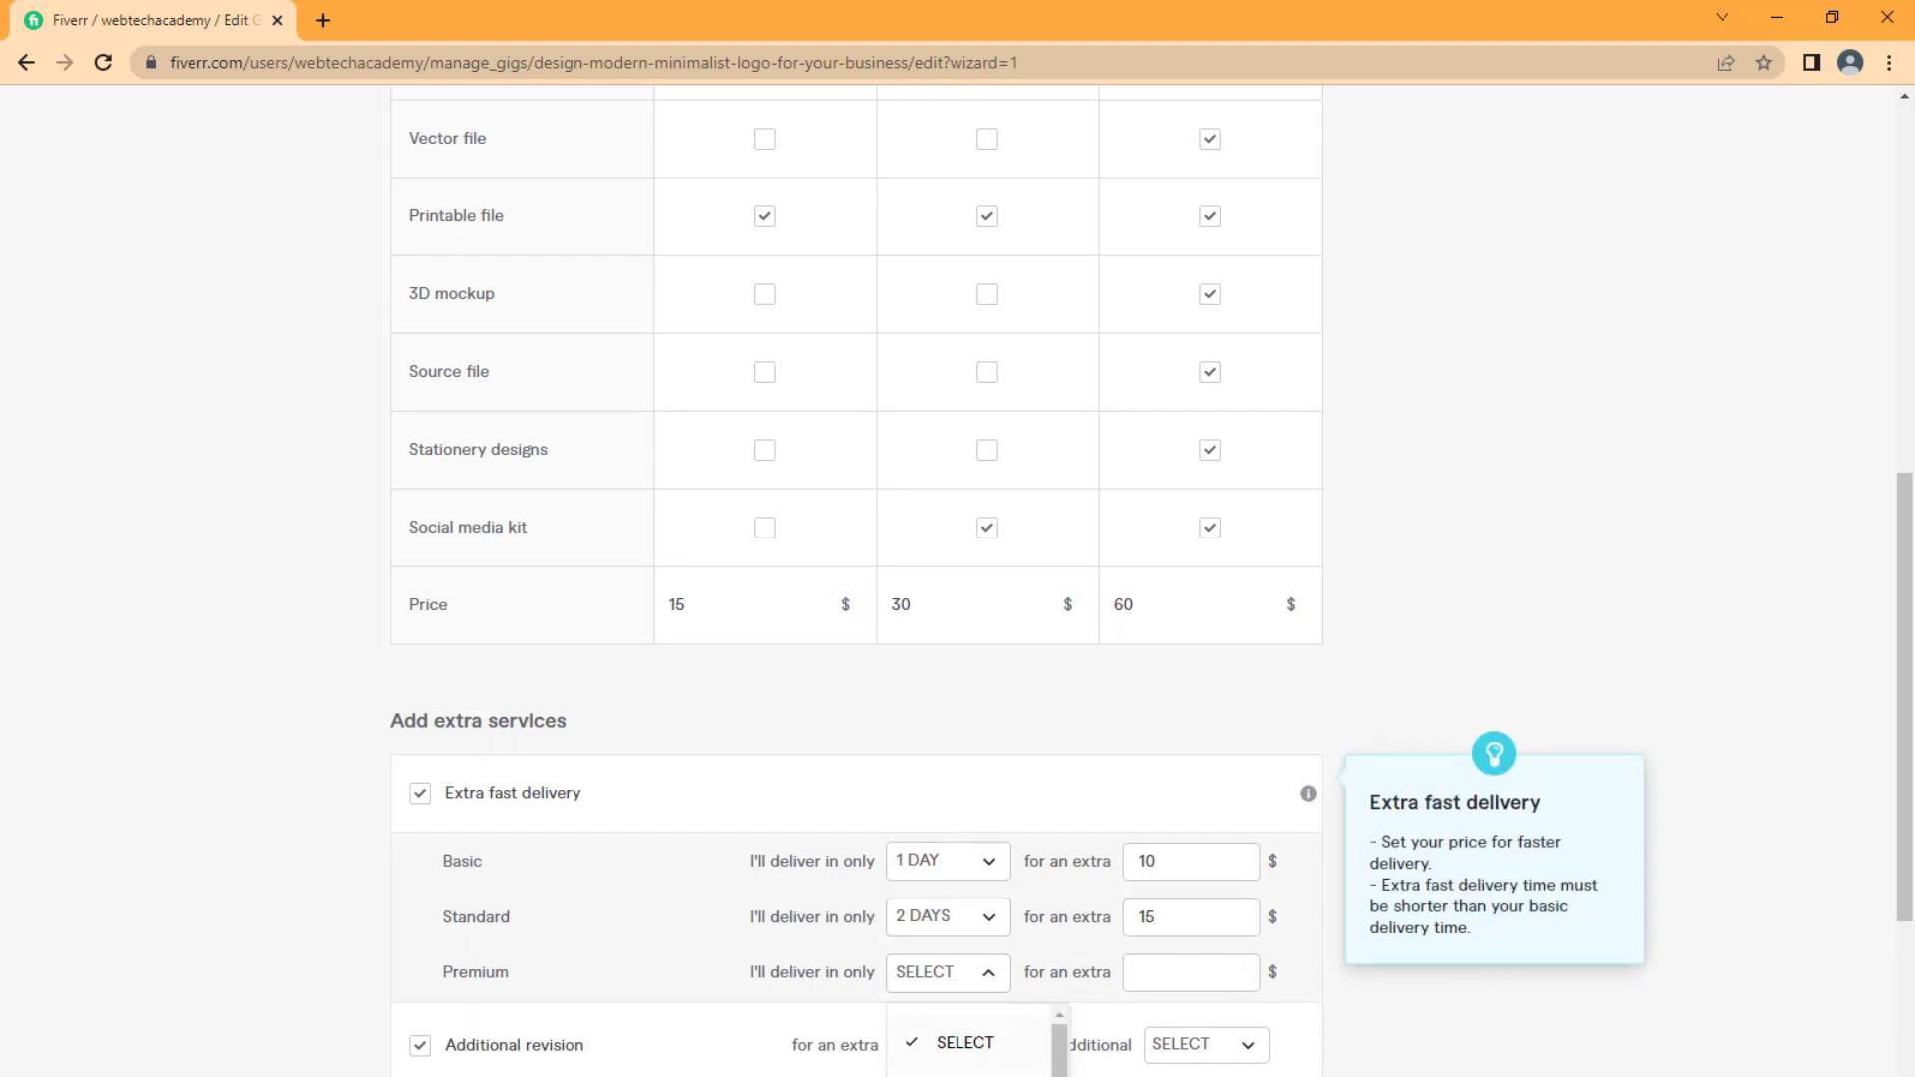
click(968, 1075)
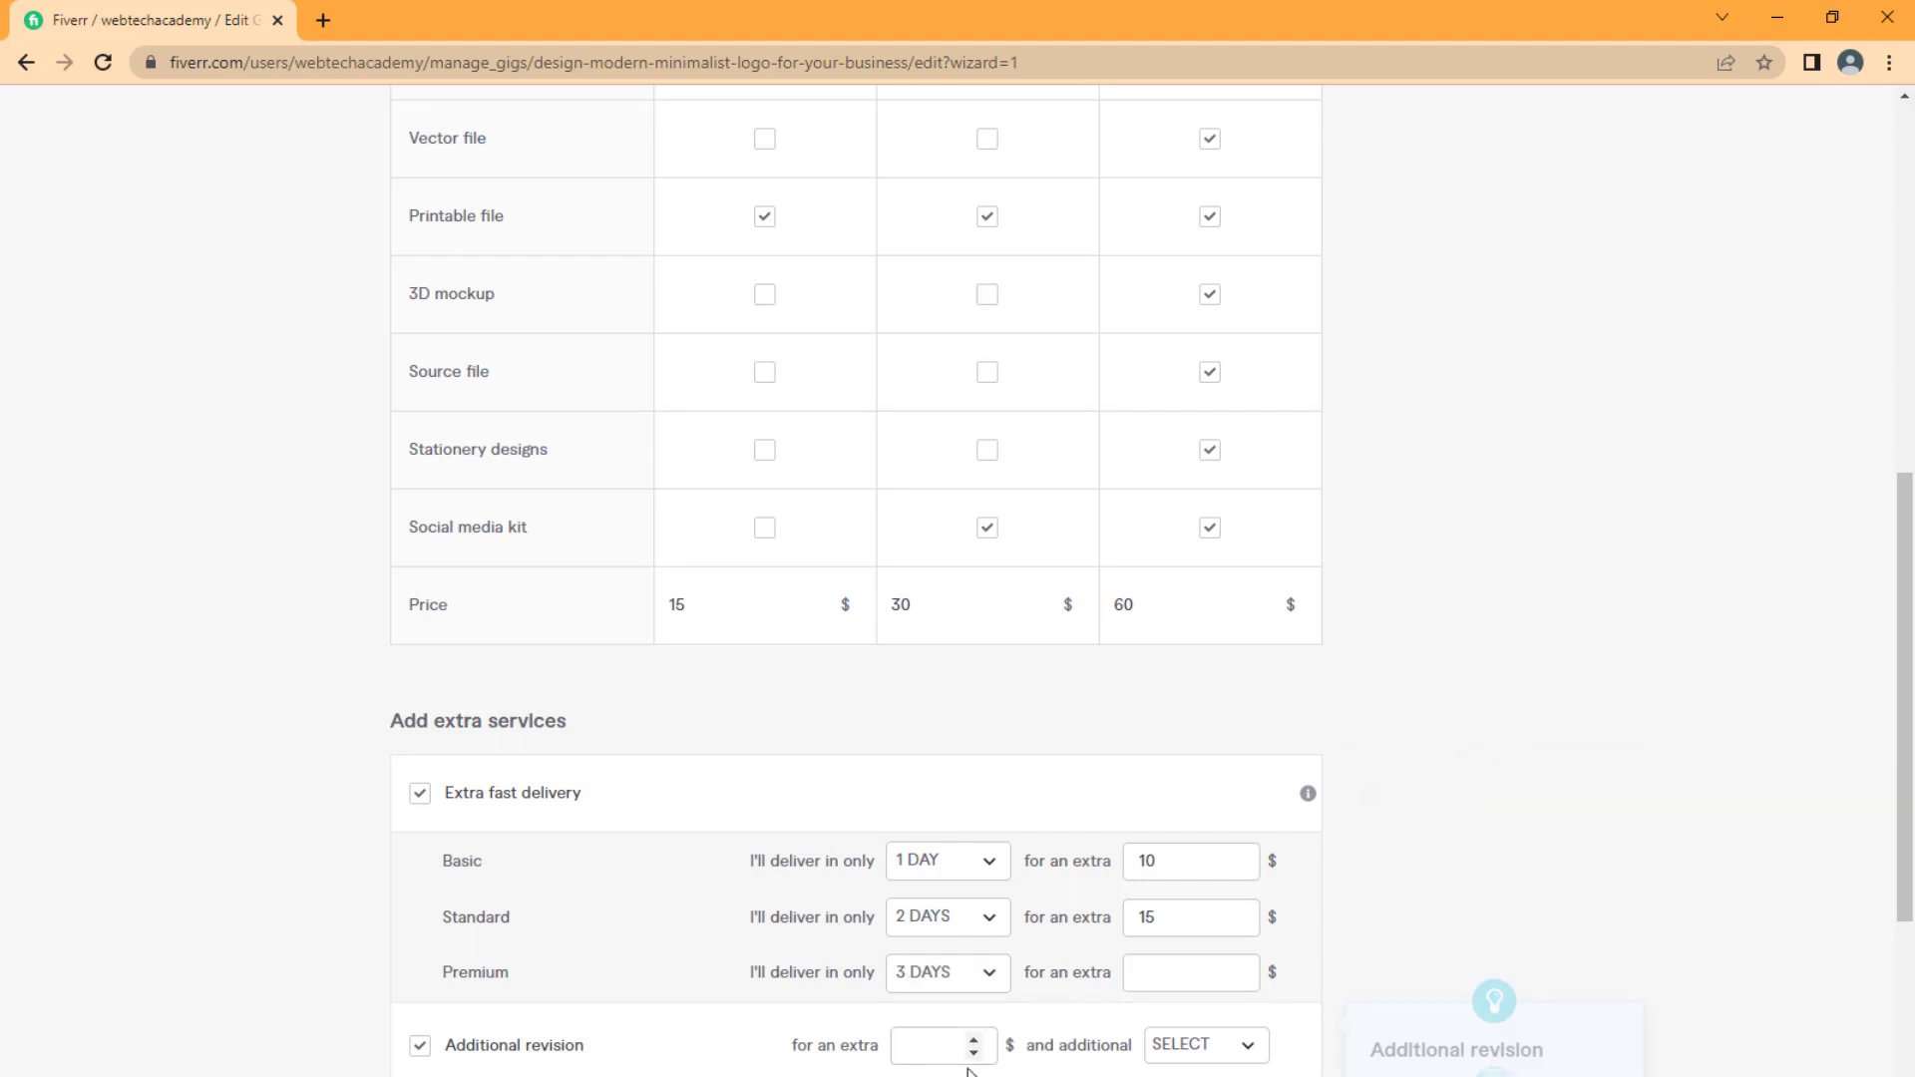
click(1190, 977)
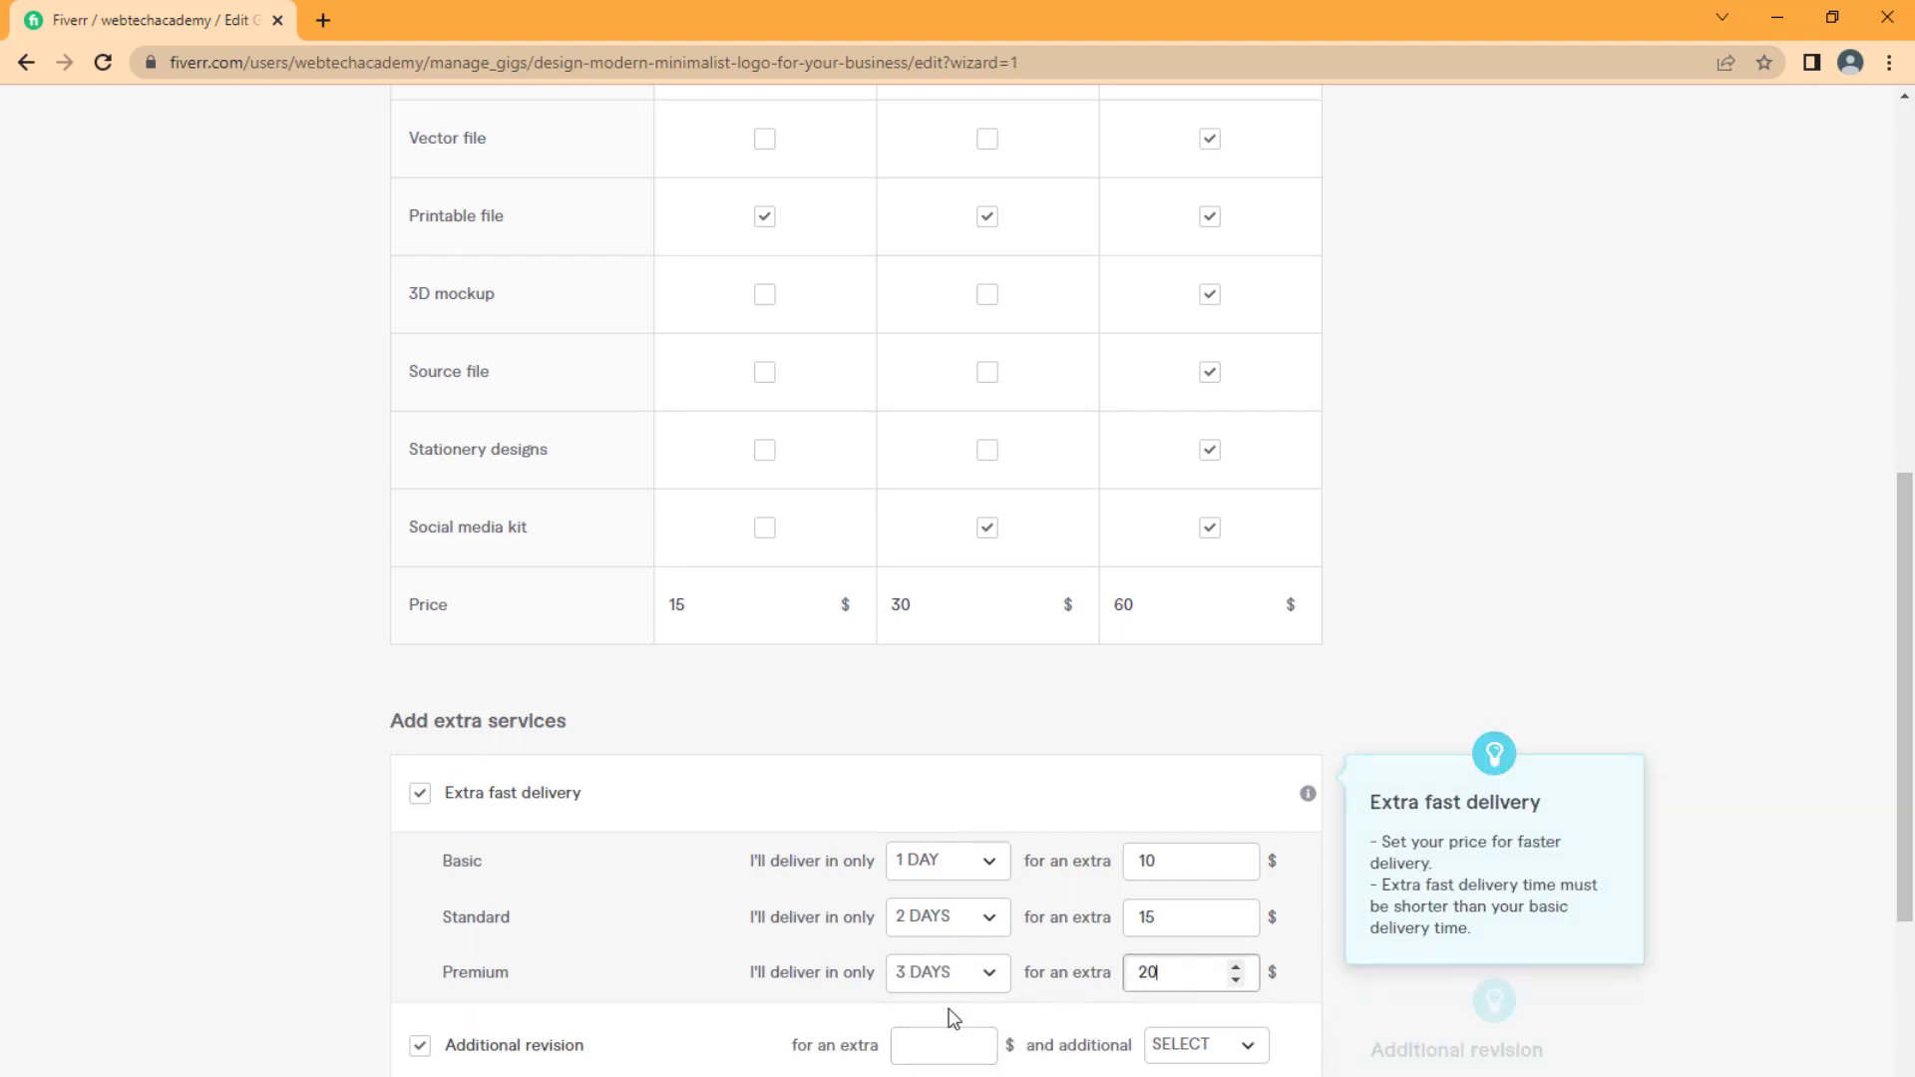
Step: Disable the Additional revision, Additional logo, Vector file and 3D mockup extra services
scroll(920, 1008, down, 3)
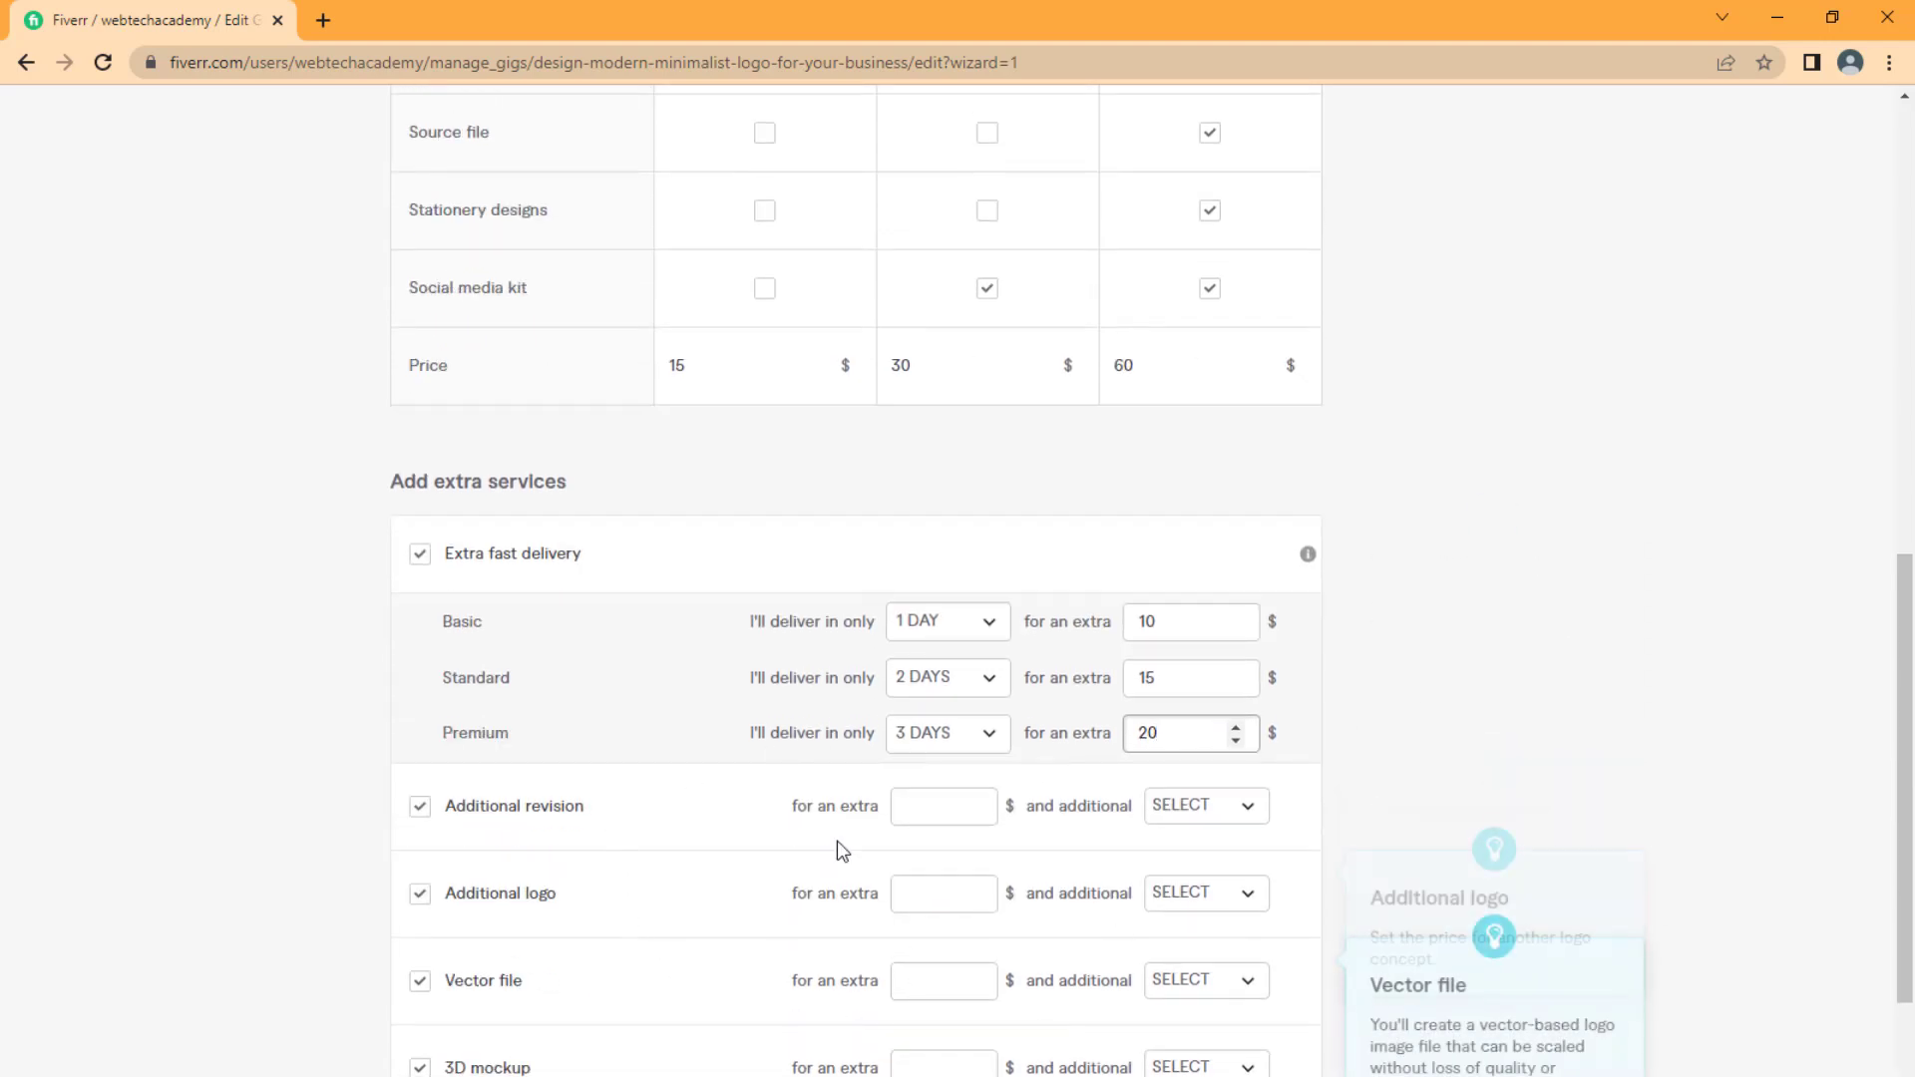
click(420, 806)
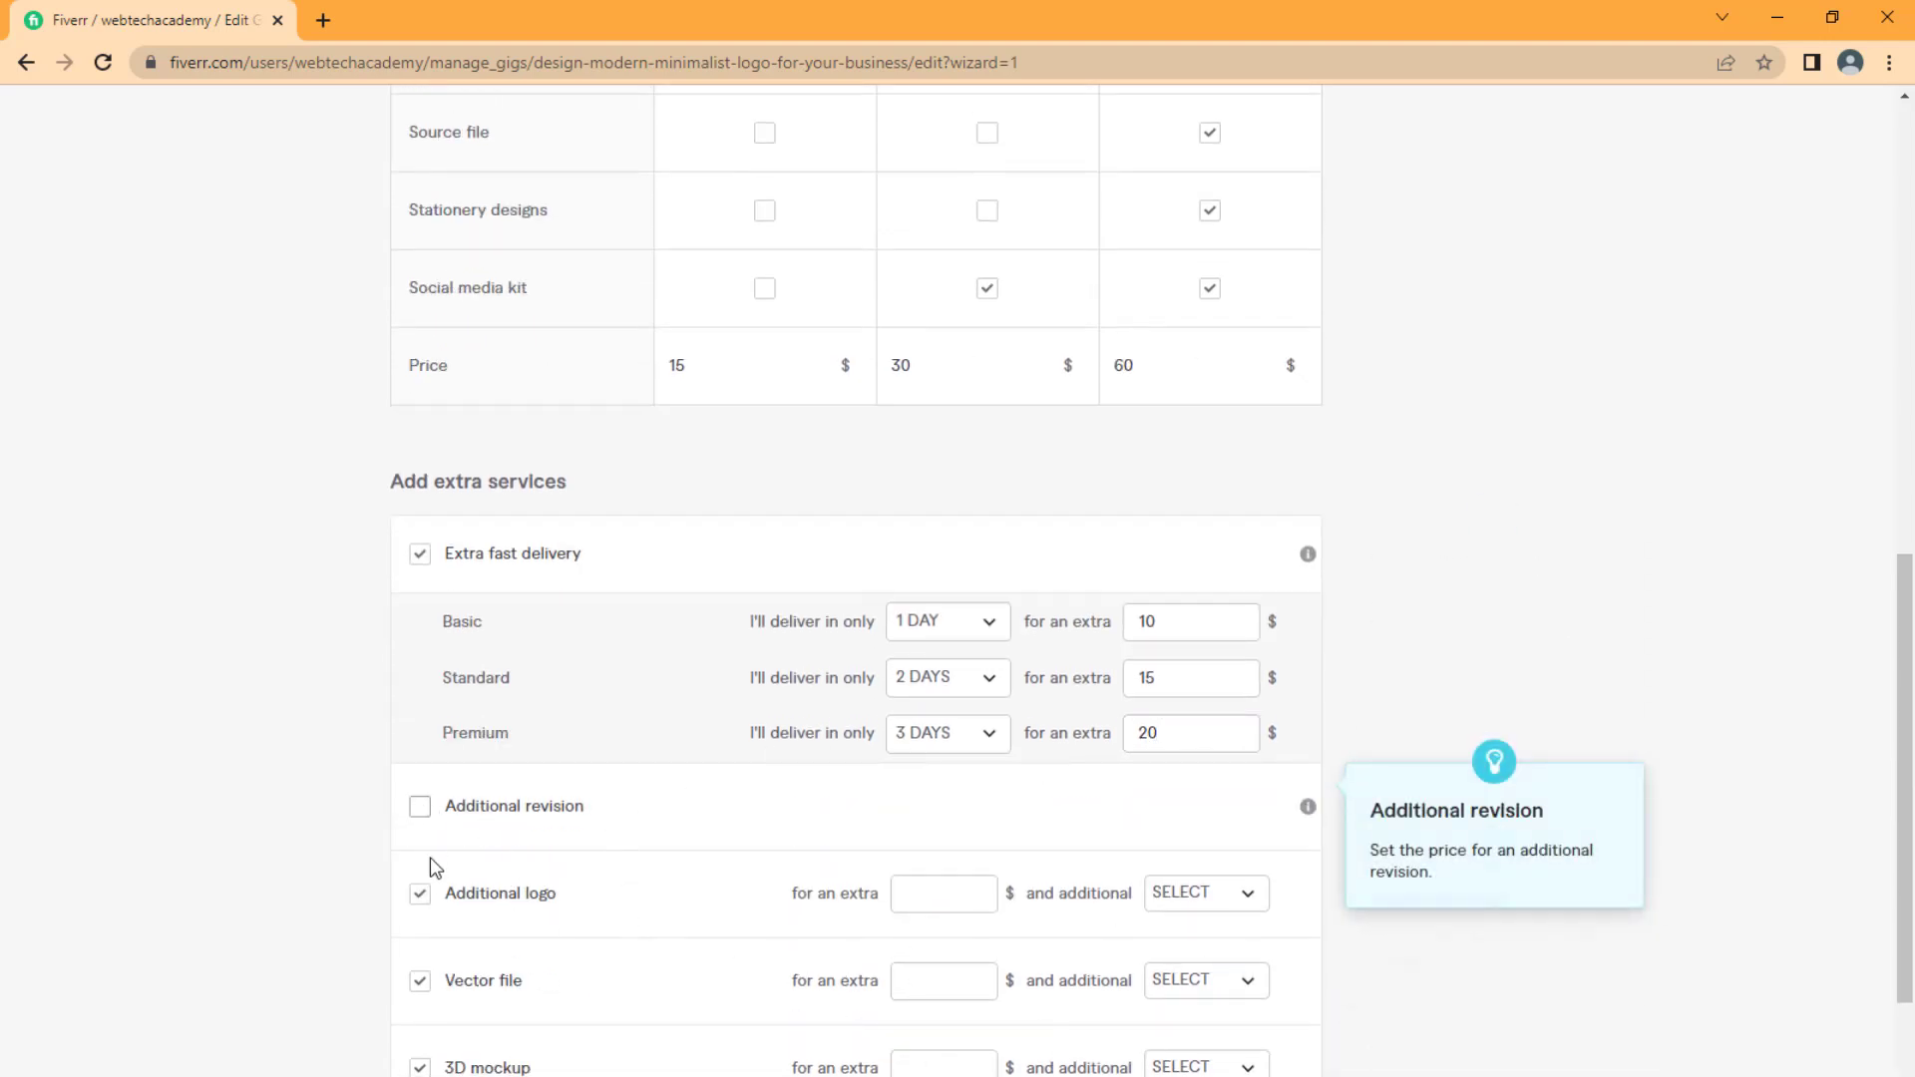
click(420, 894)
click(420, 978)
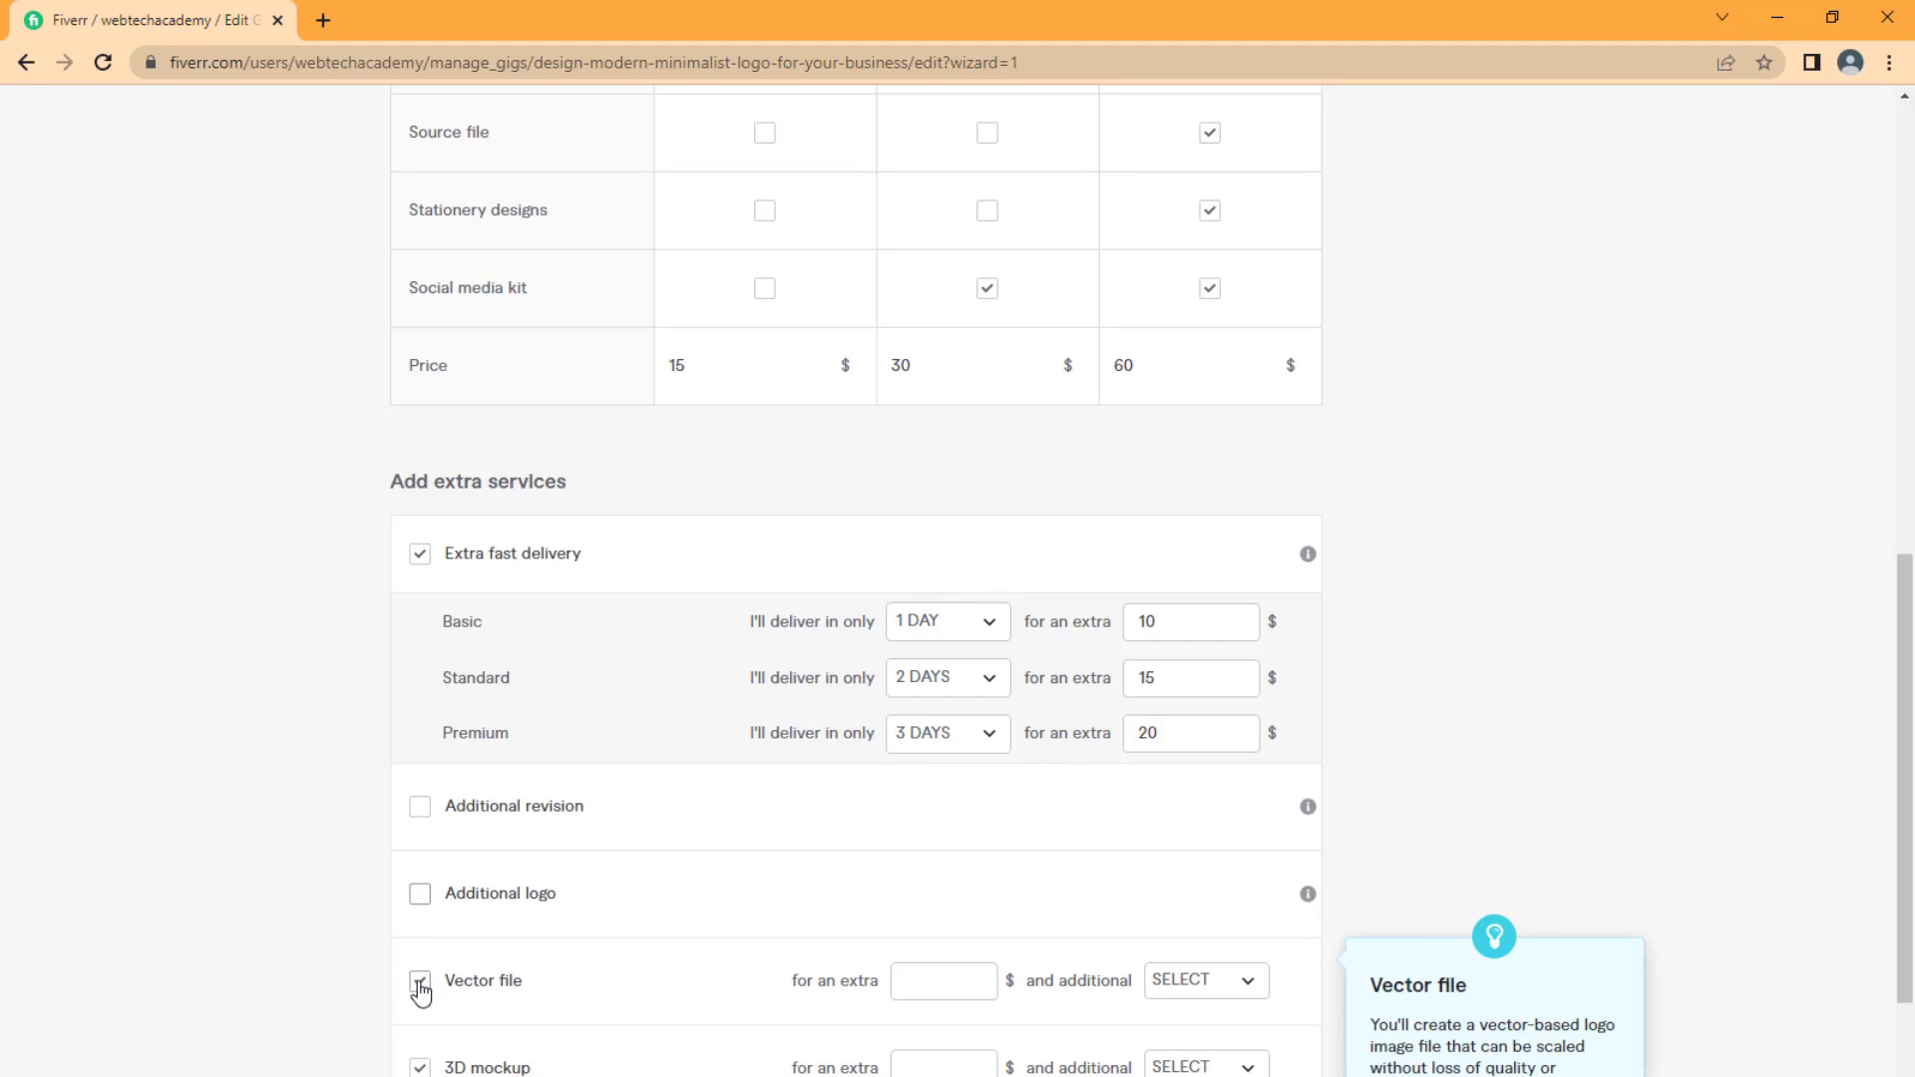
click(420, 1066)
Step: Enable the Additional revision extra service at $5 with 1 additional day of delivery
scroll(621, 972, down, 3)
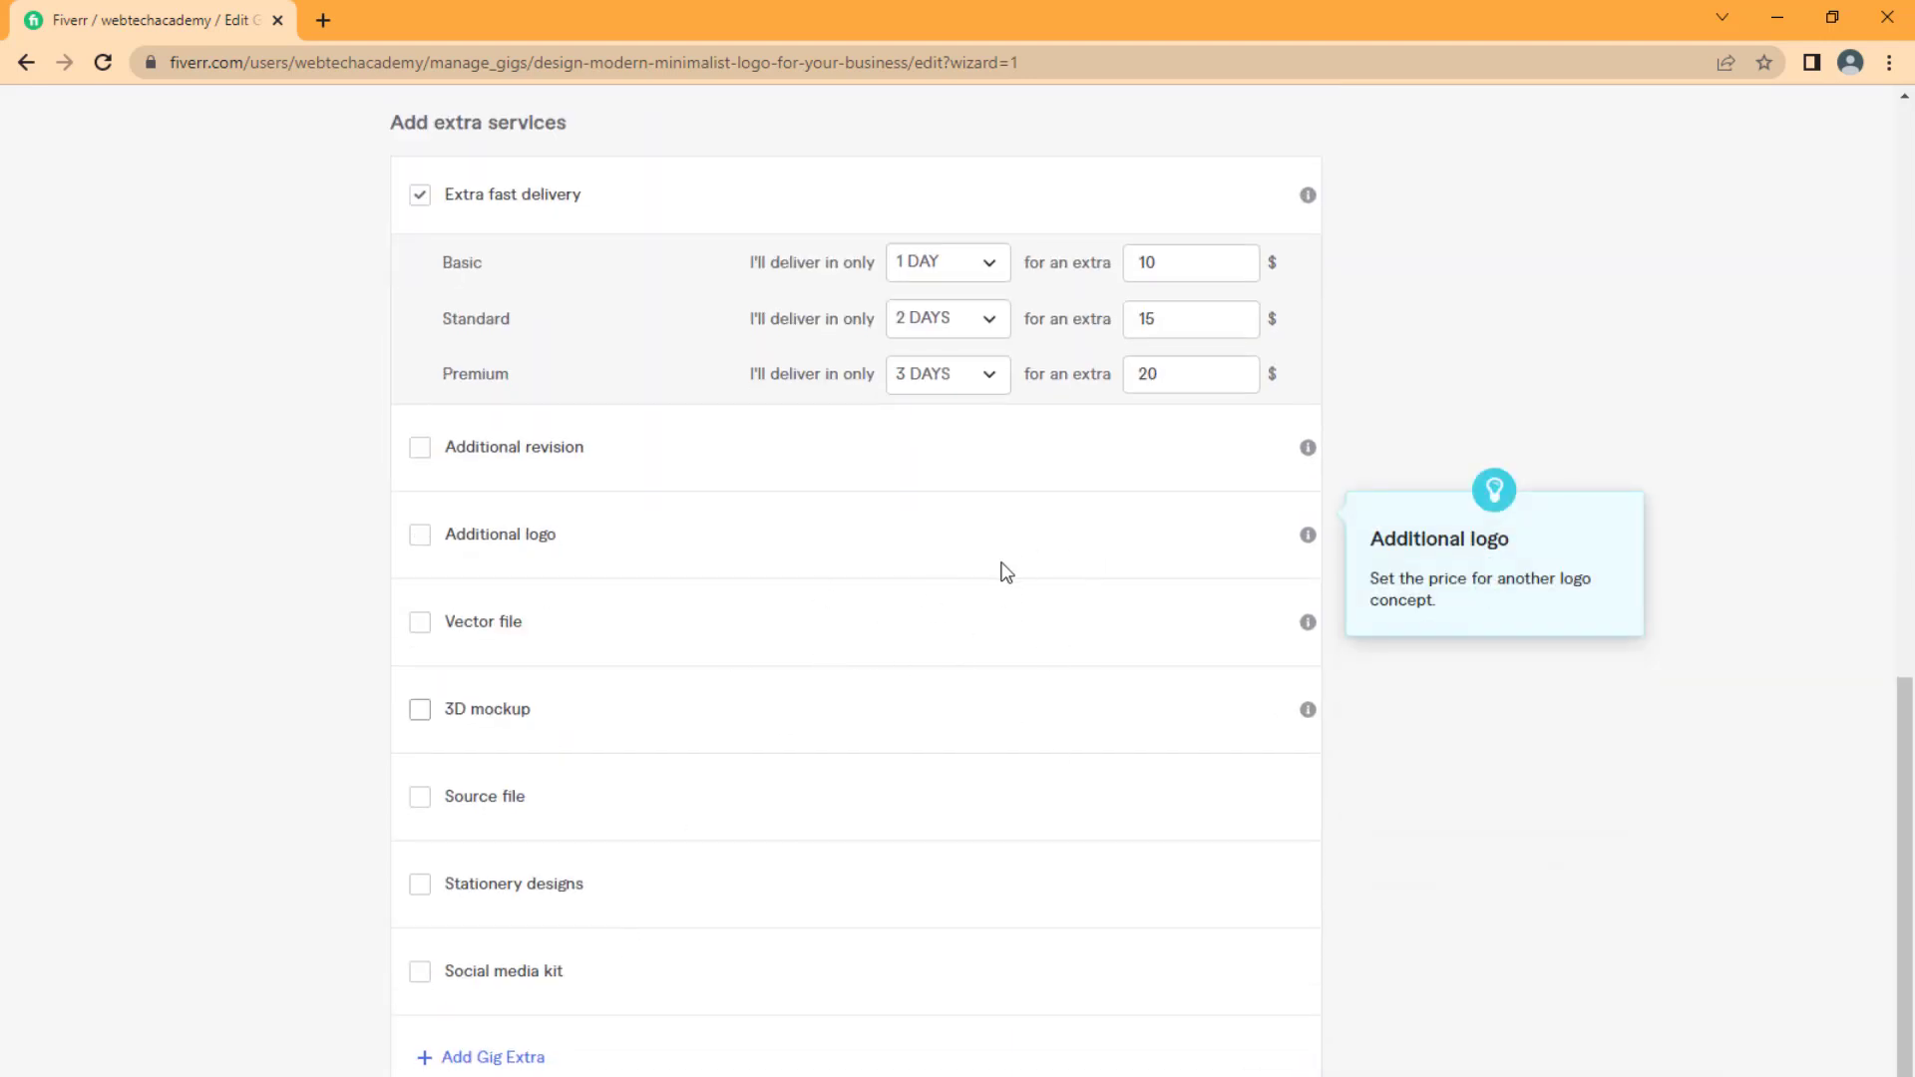
scroll(561, 551, up, 1)
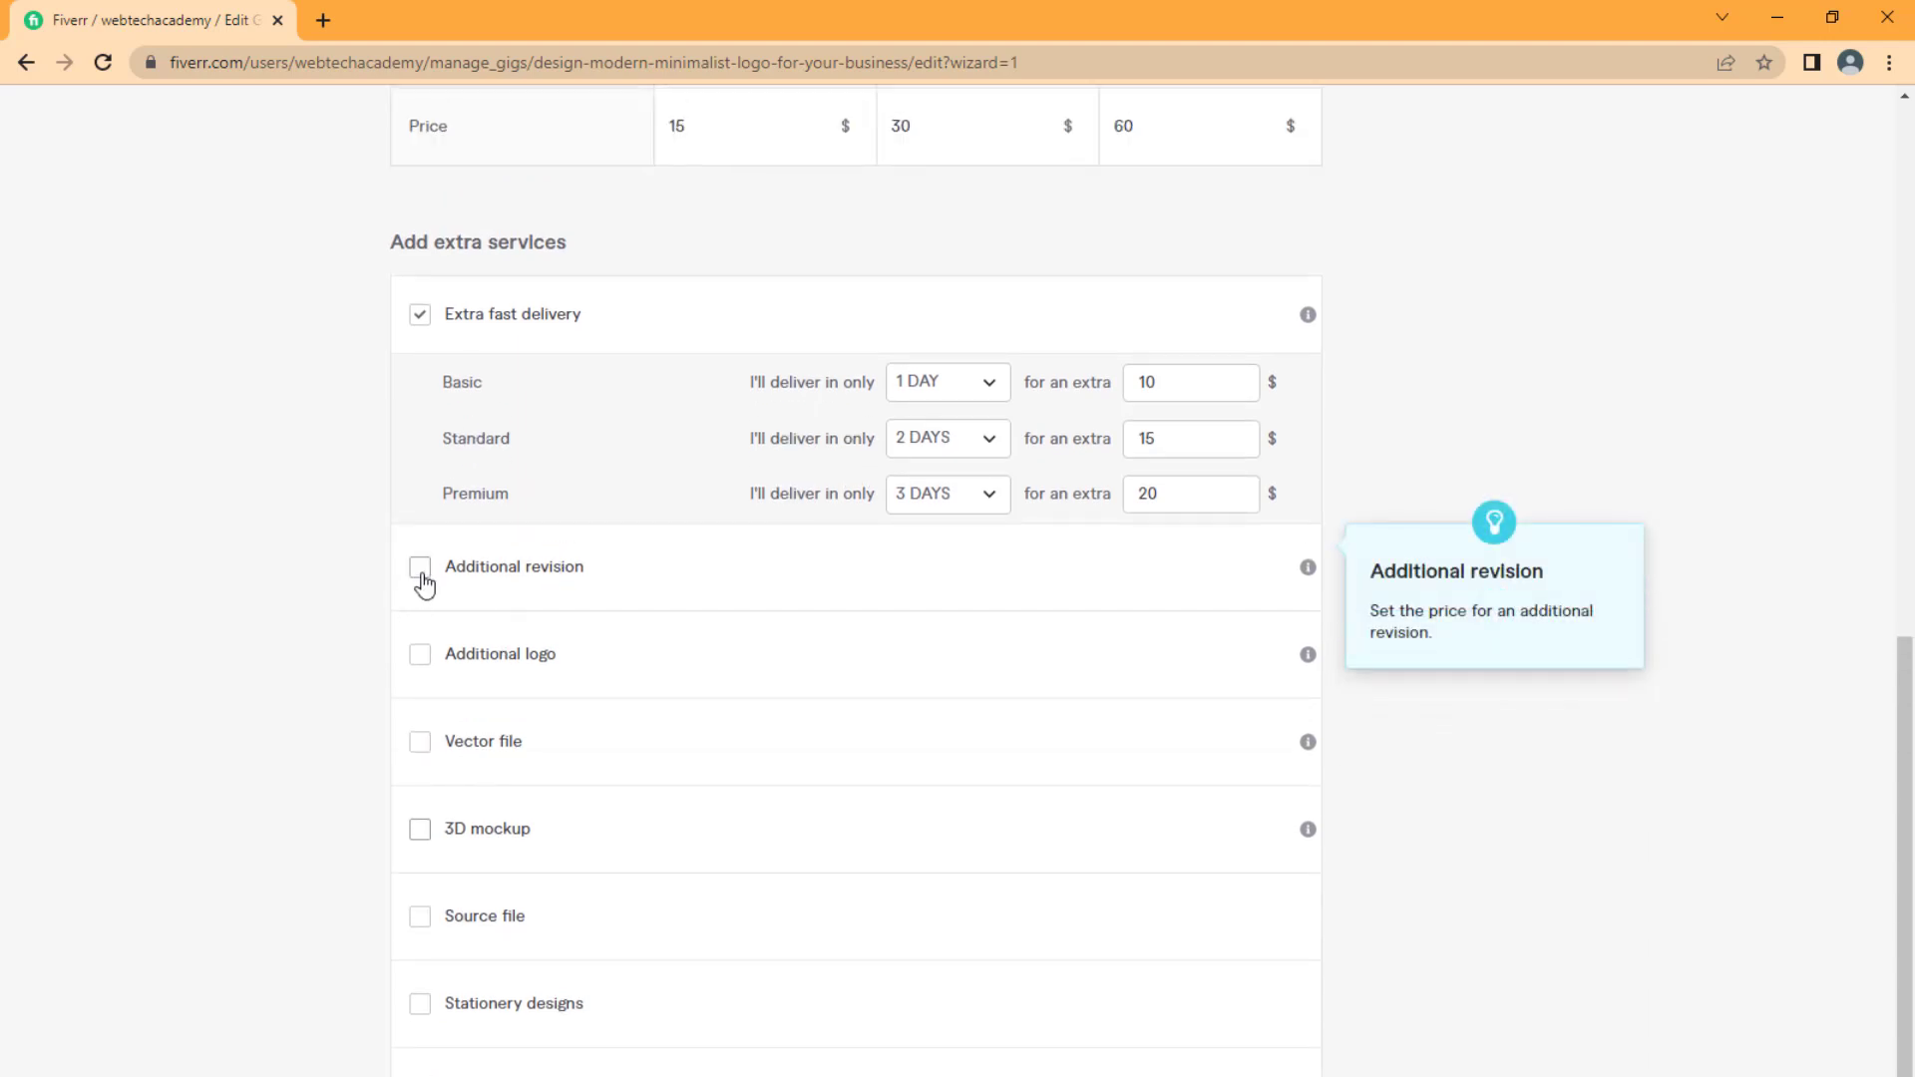
click(420, 569)
scroll(758, 608, up, 1)
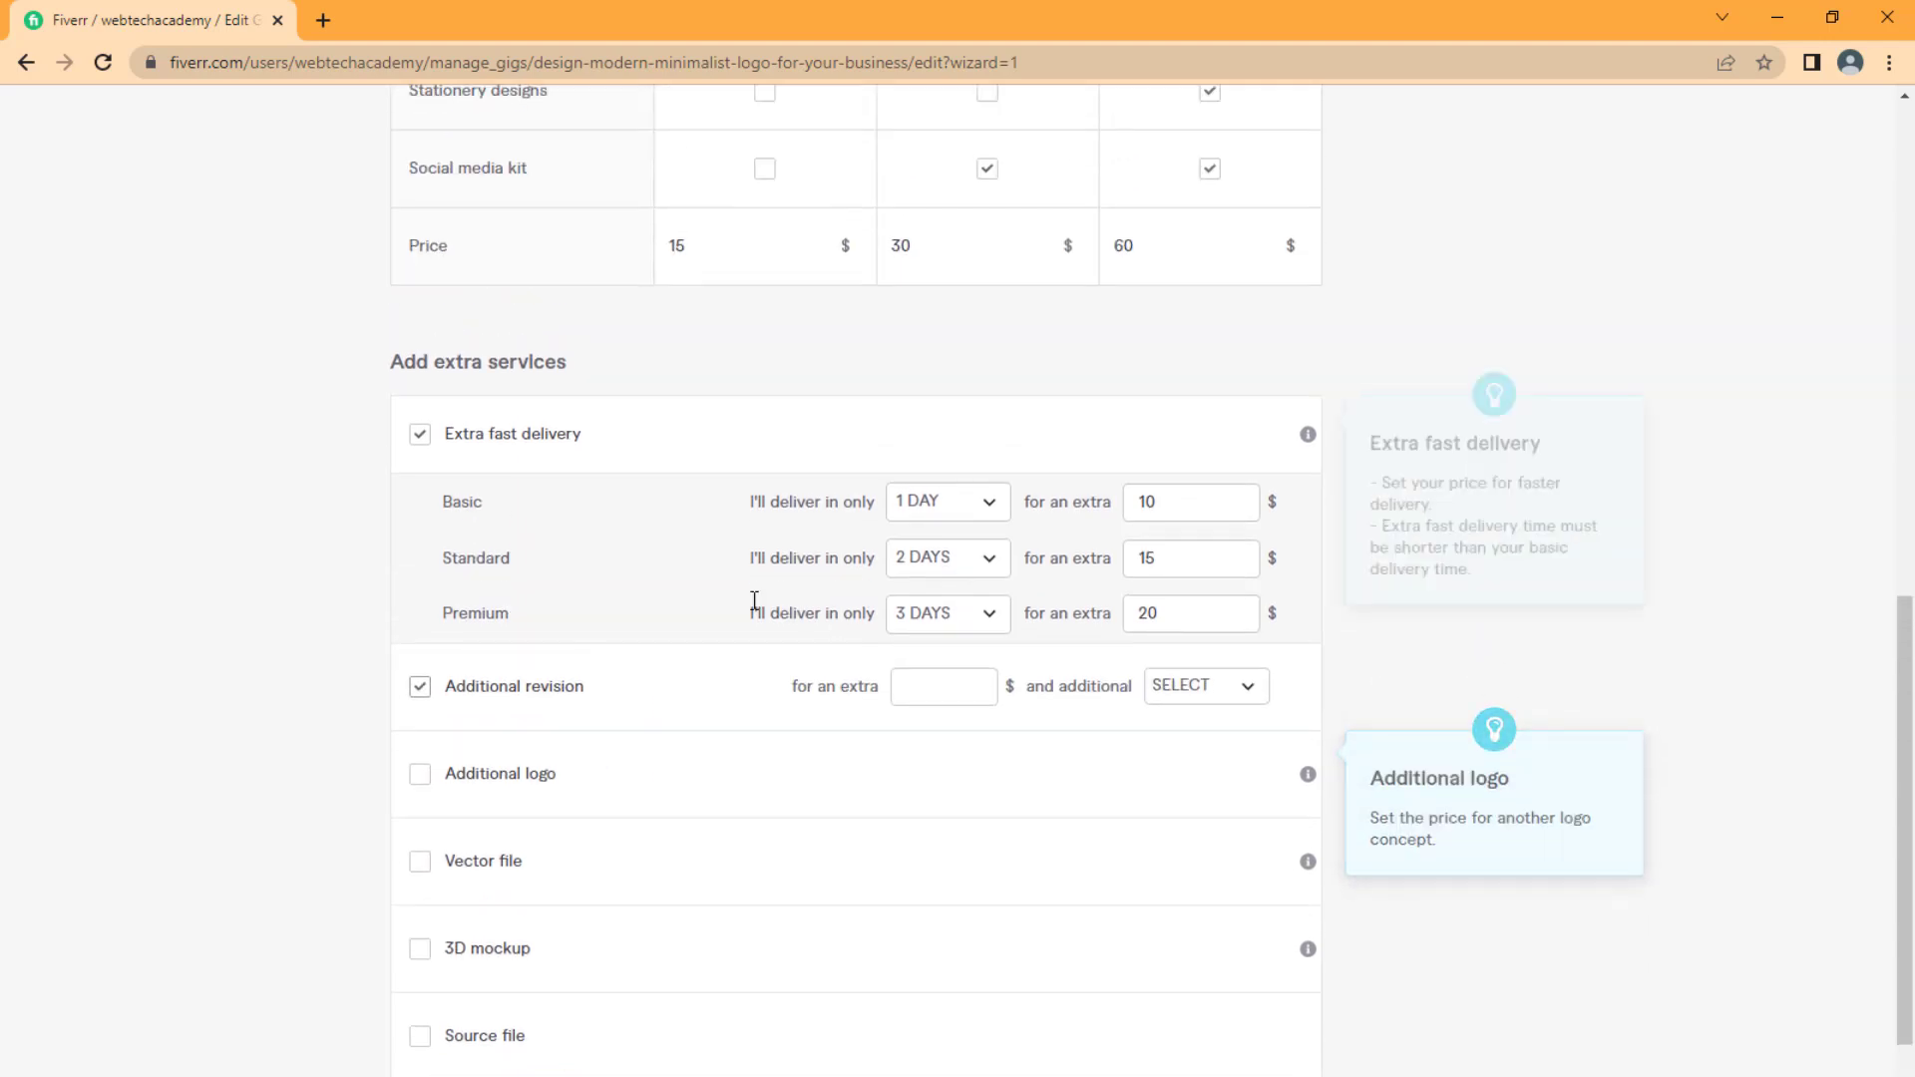
click(953, 691)
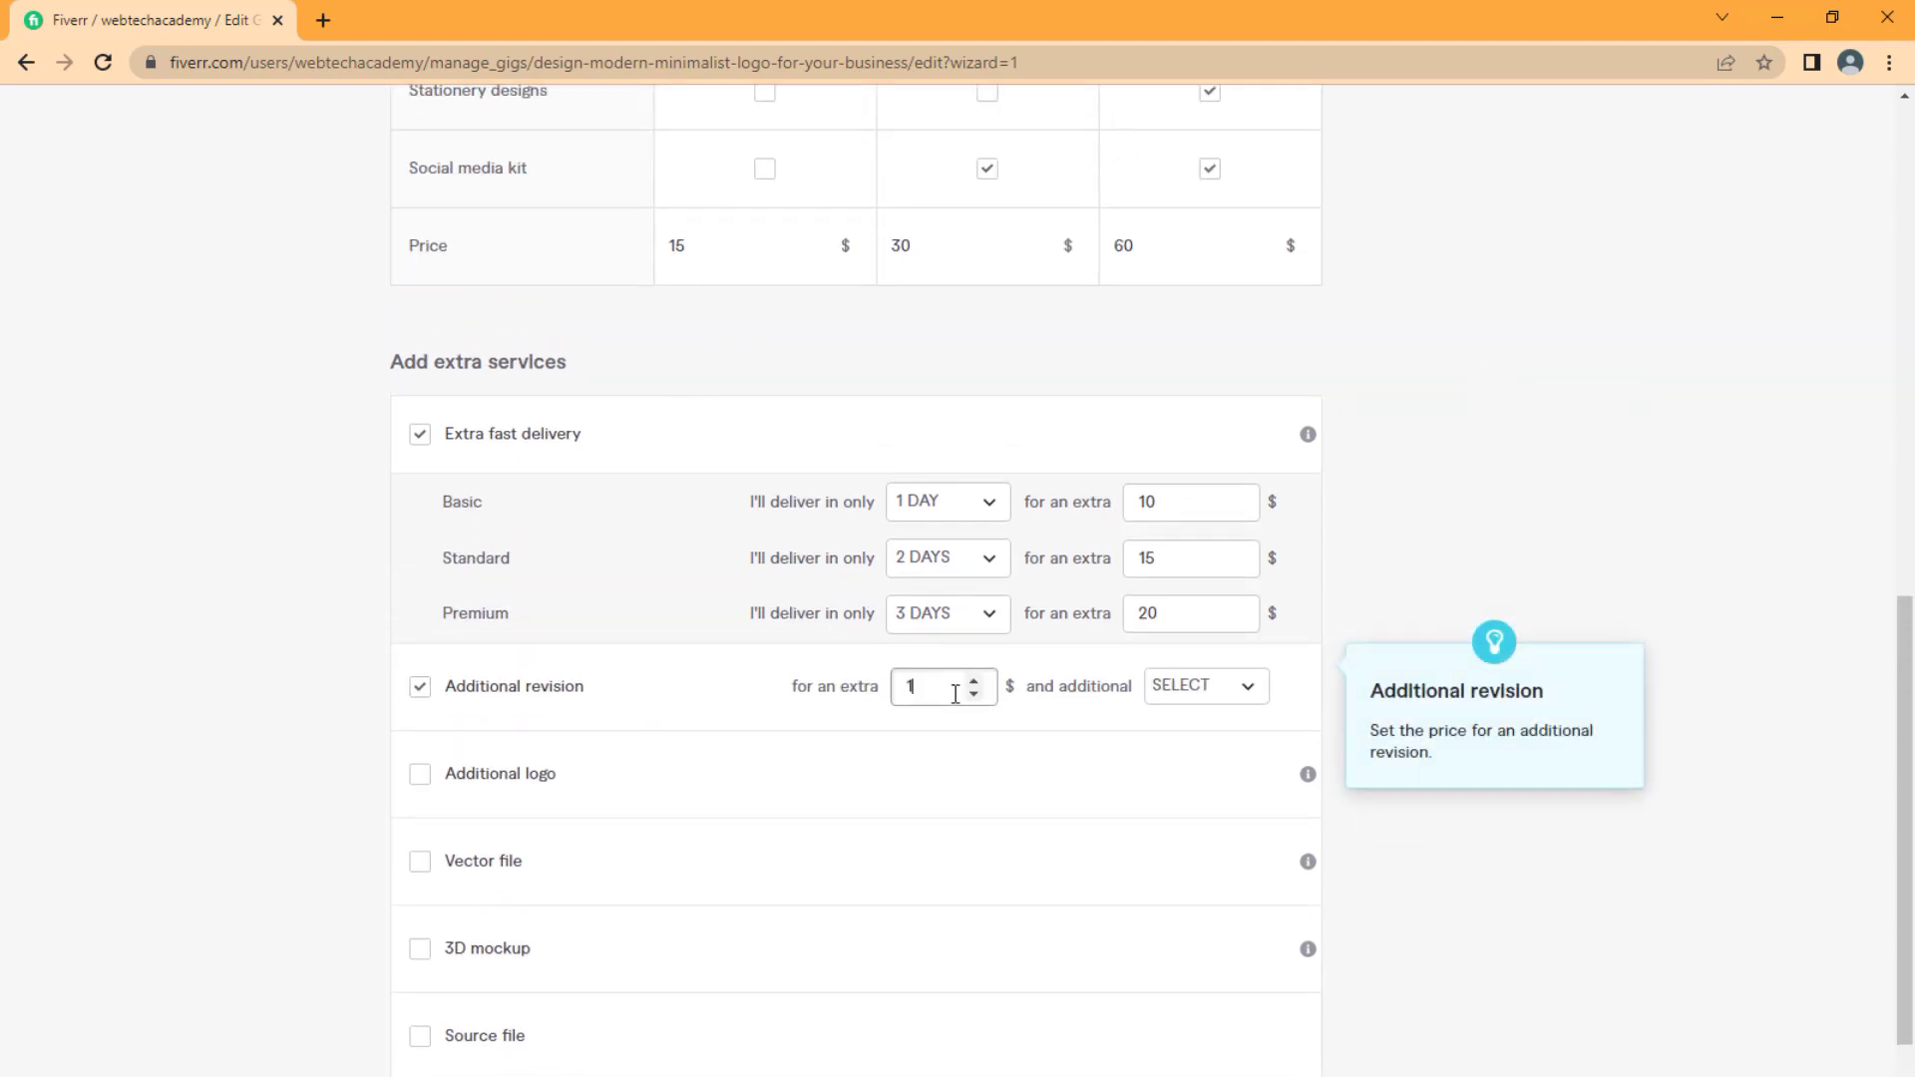
text(1)
scroll(956, 693, up, 1)
click(1209, 813)
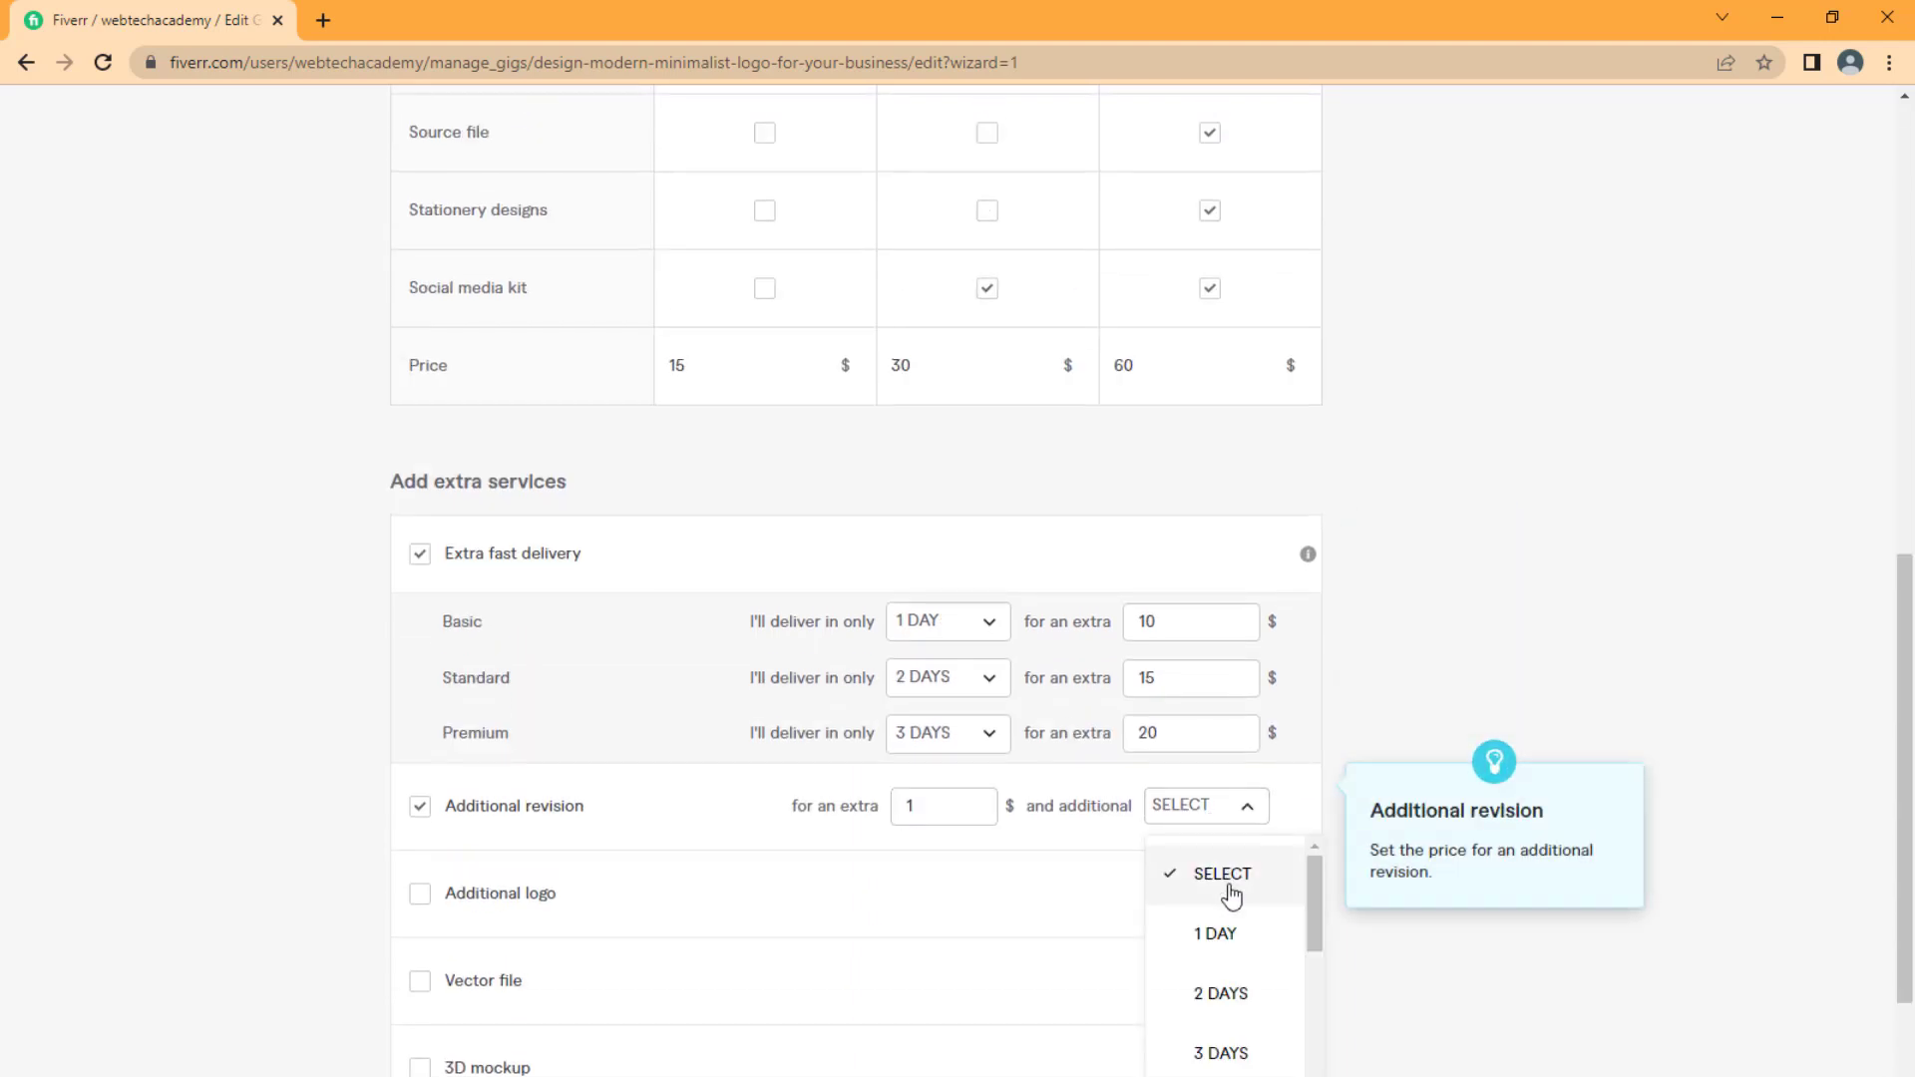
click(1232, 938)
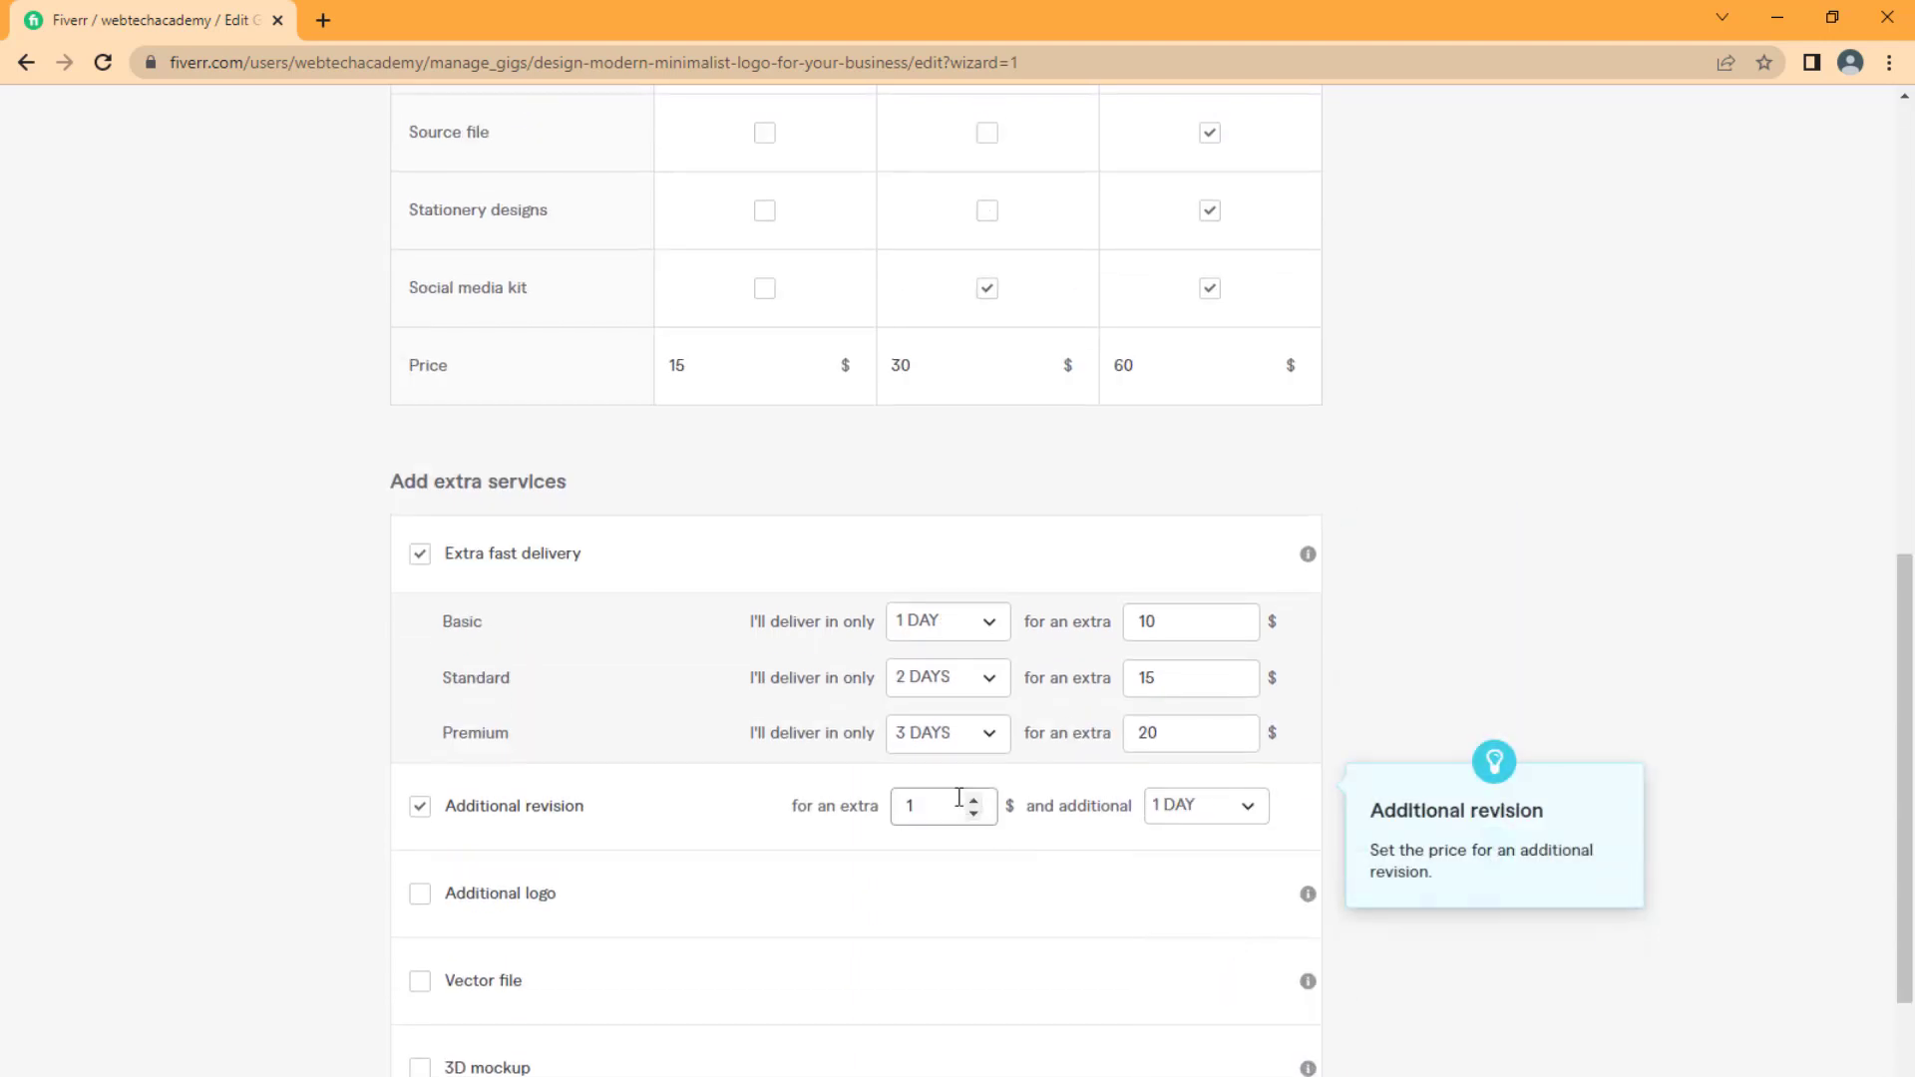
drag(958, 802, 883, 820)
text(5)
Step: Offer the Additional logo extra service for $10 with 1 additional day of delivery
click(420, 895)
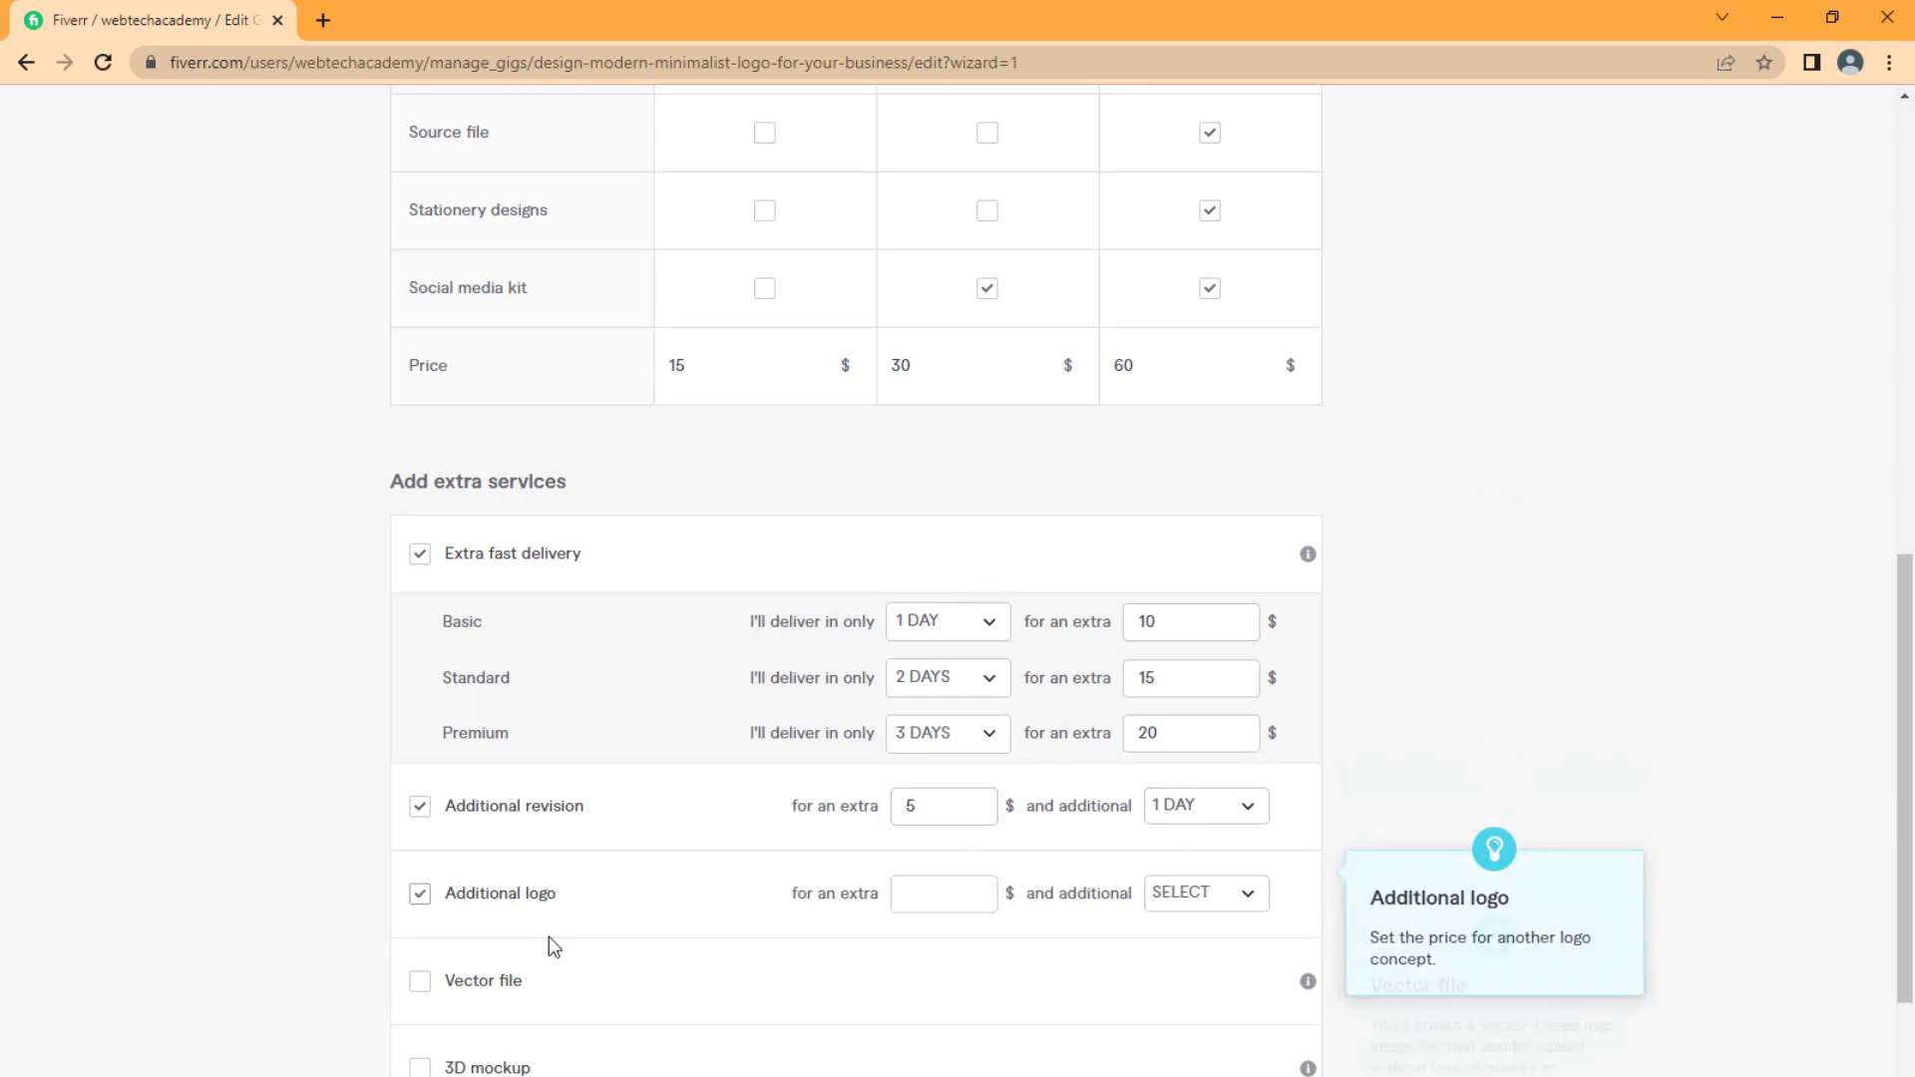
click(919, 894)
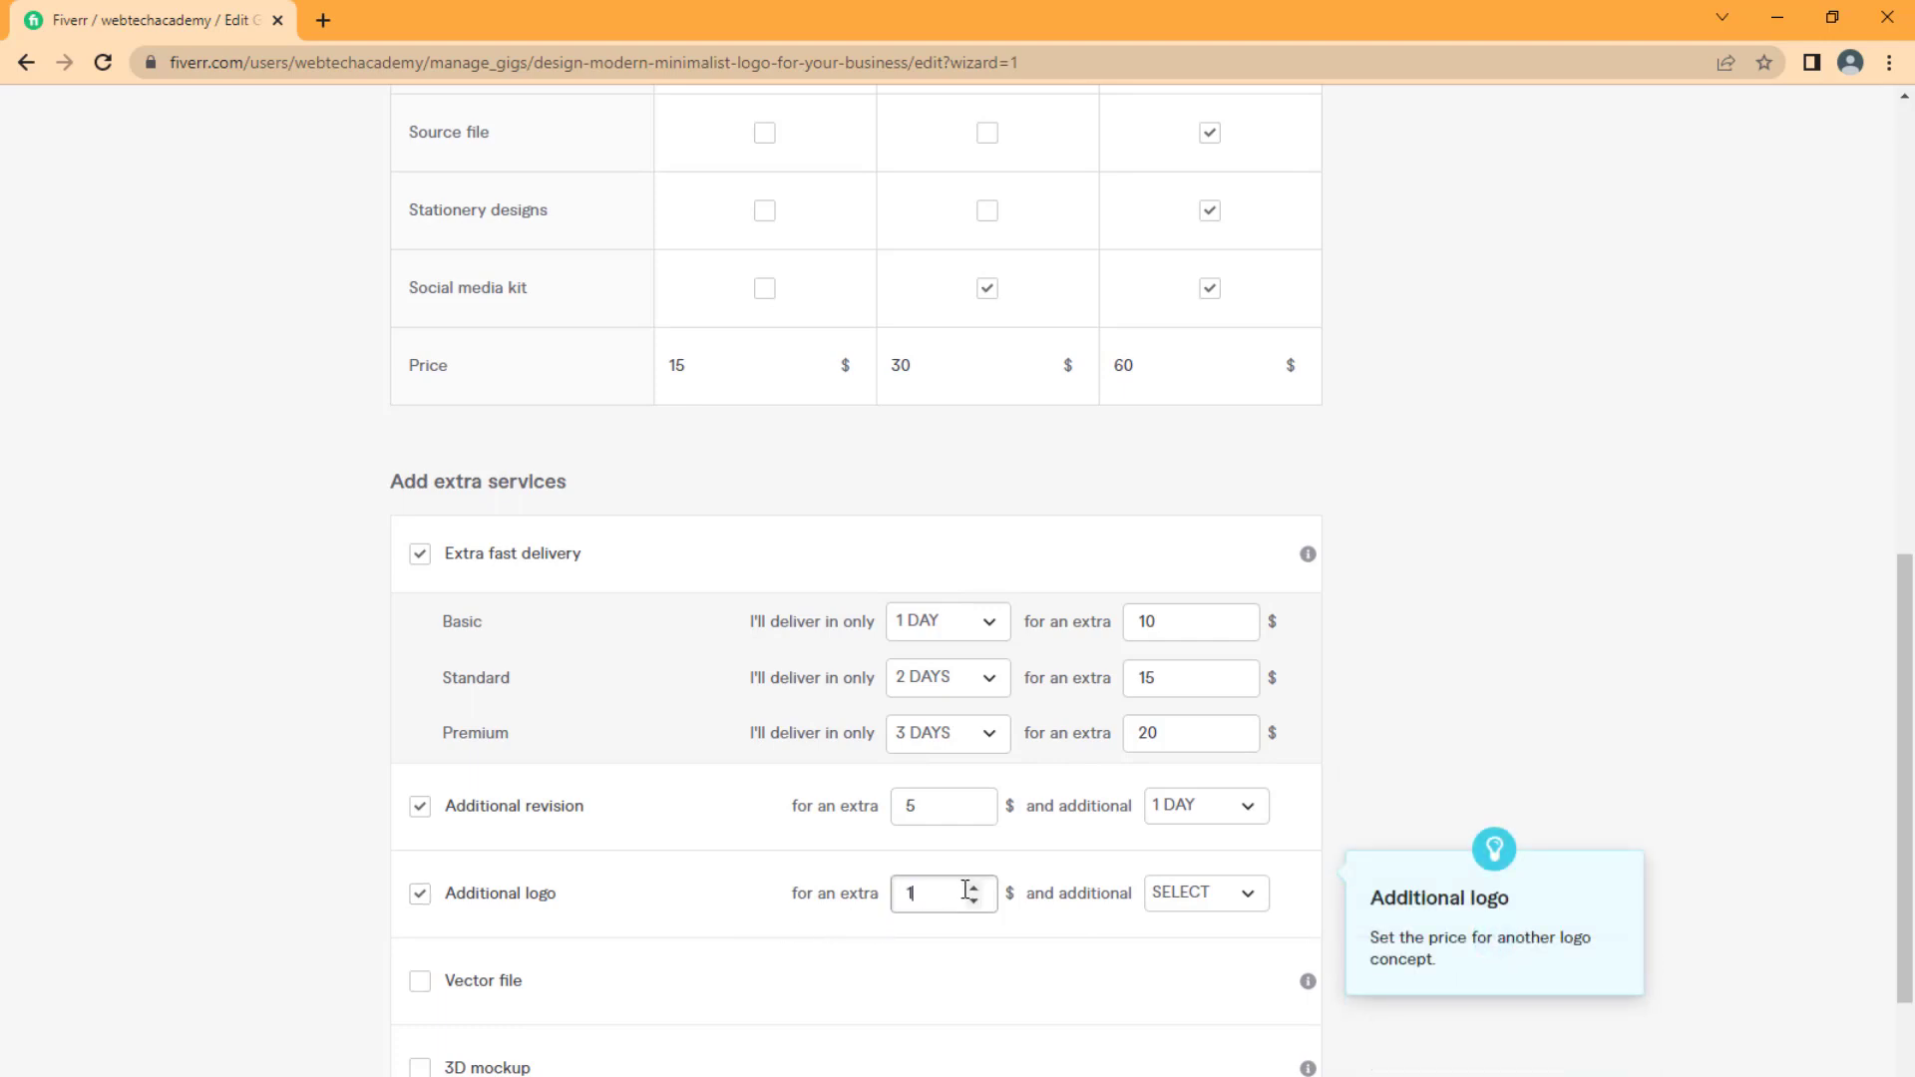
text(10)
click(1224, 895)
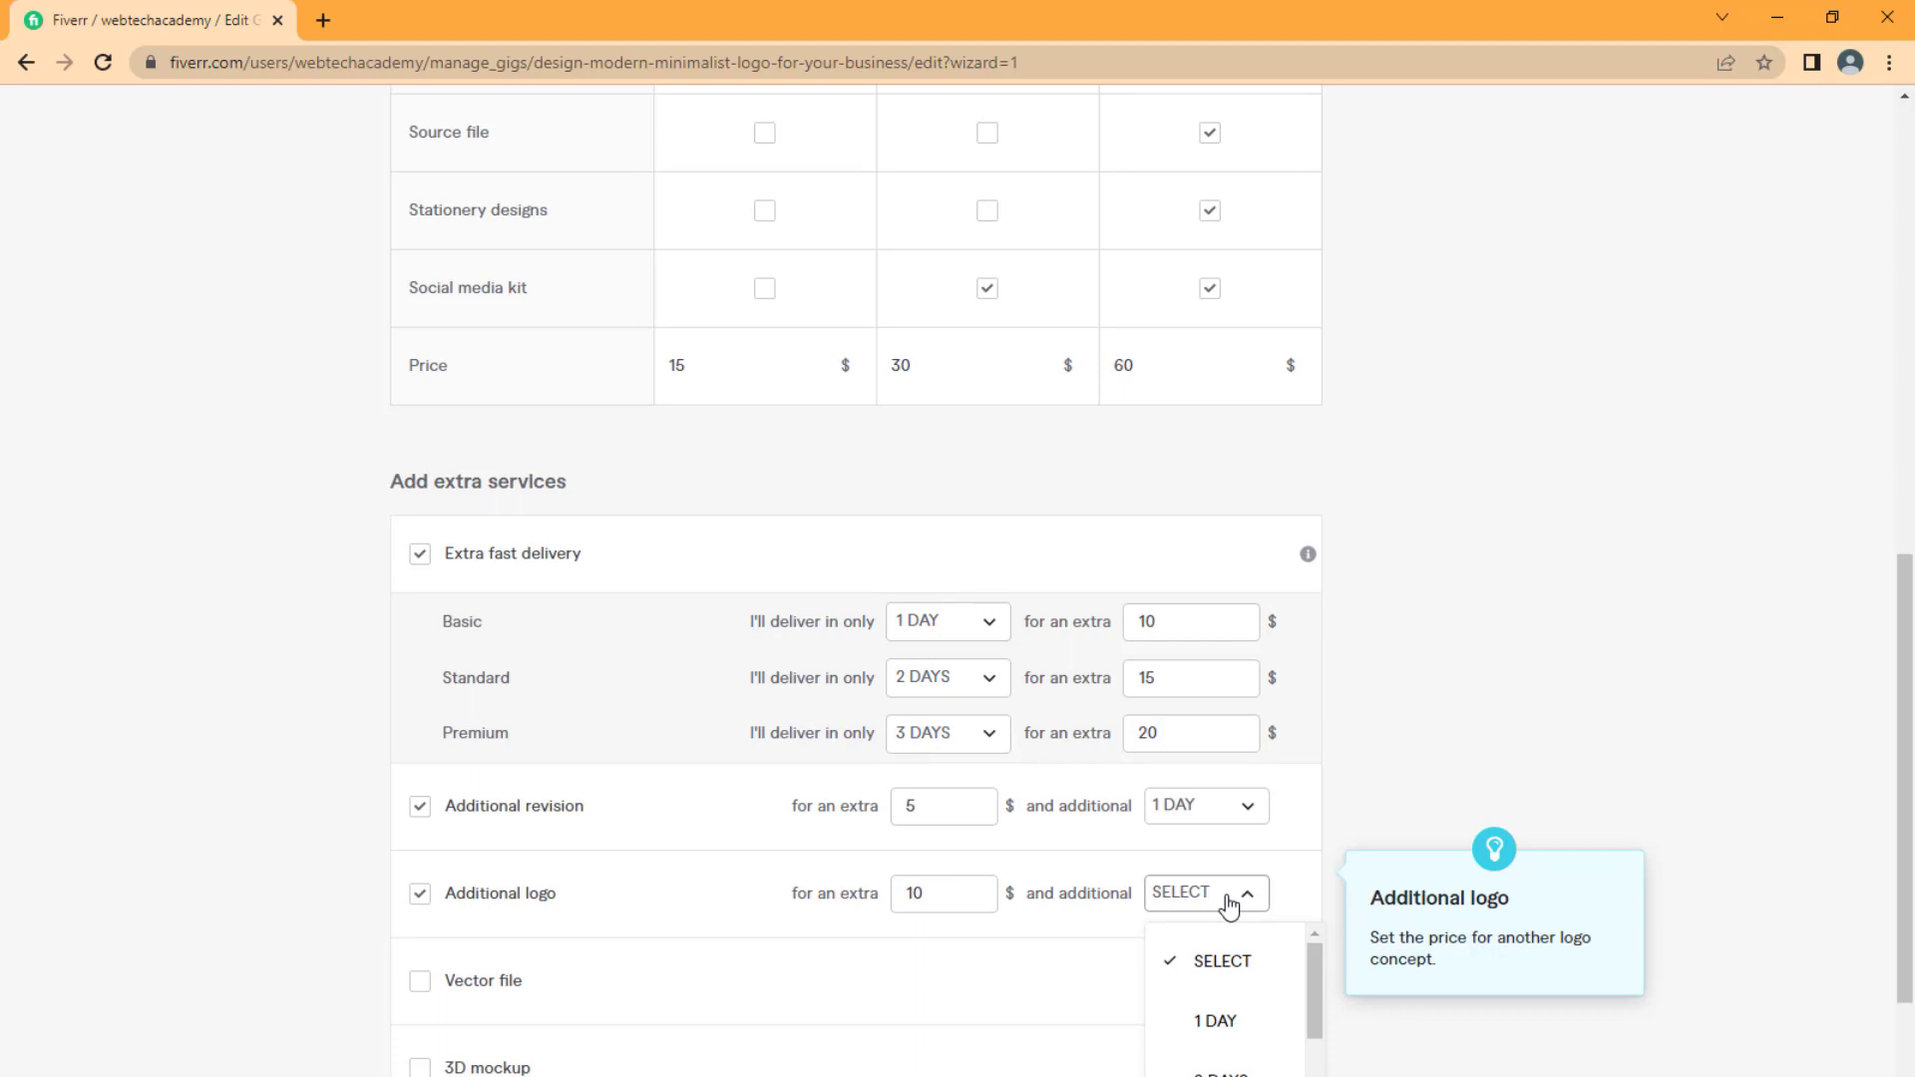
click(1219, 1028)
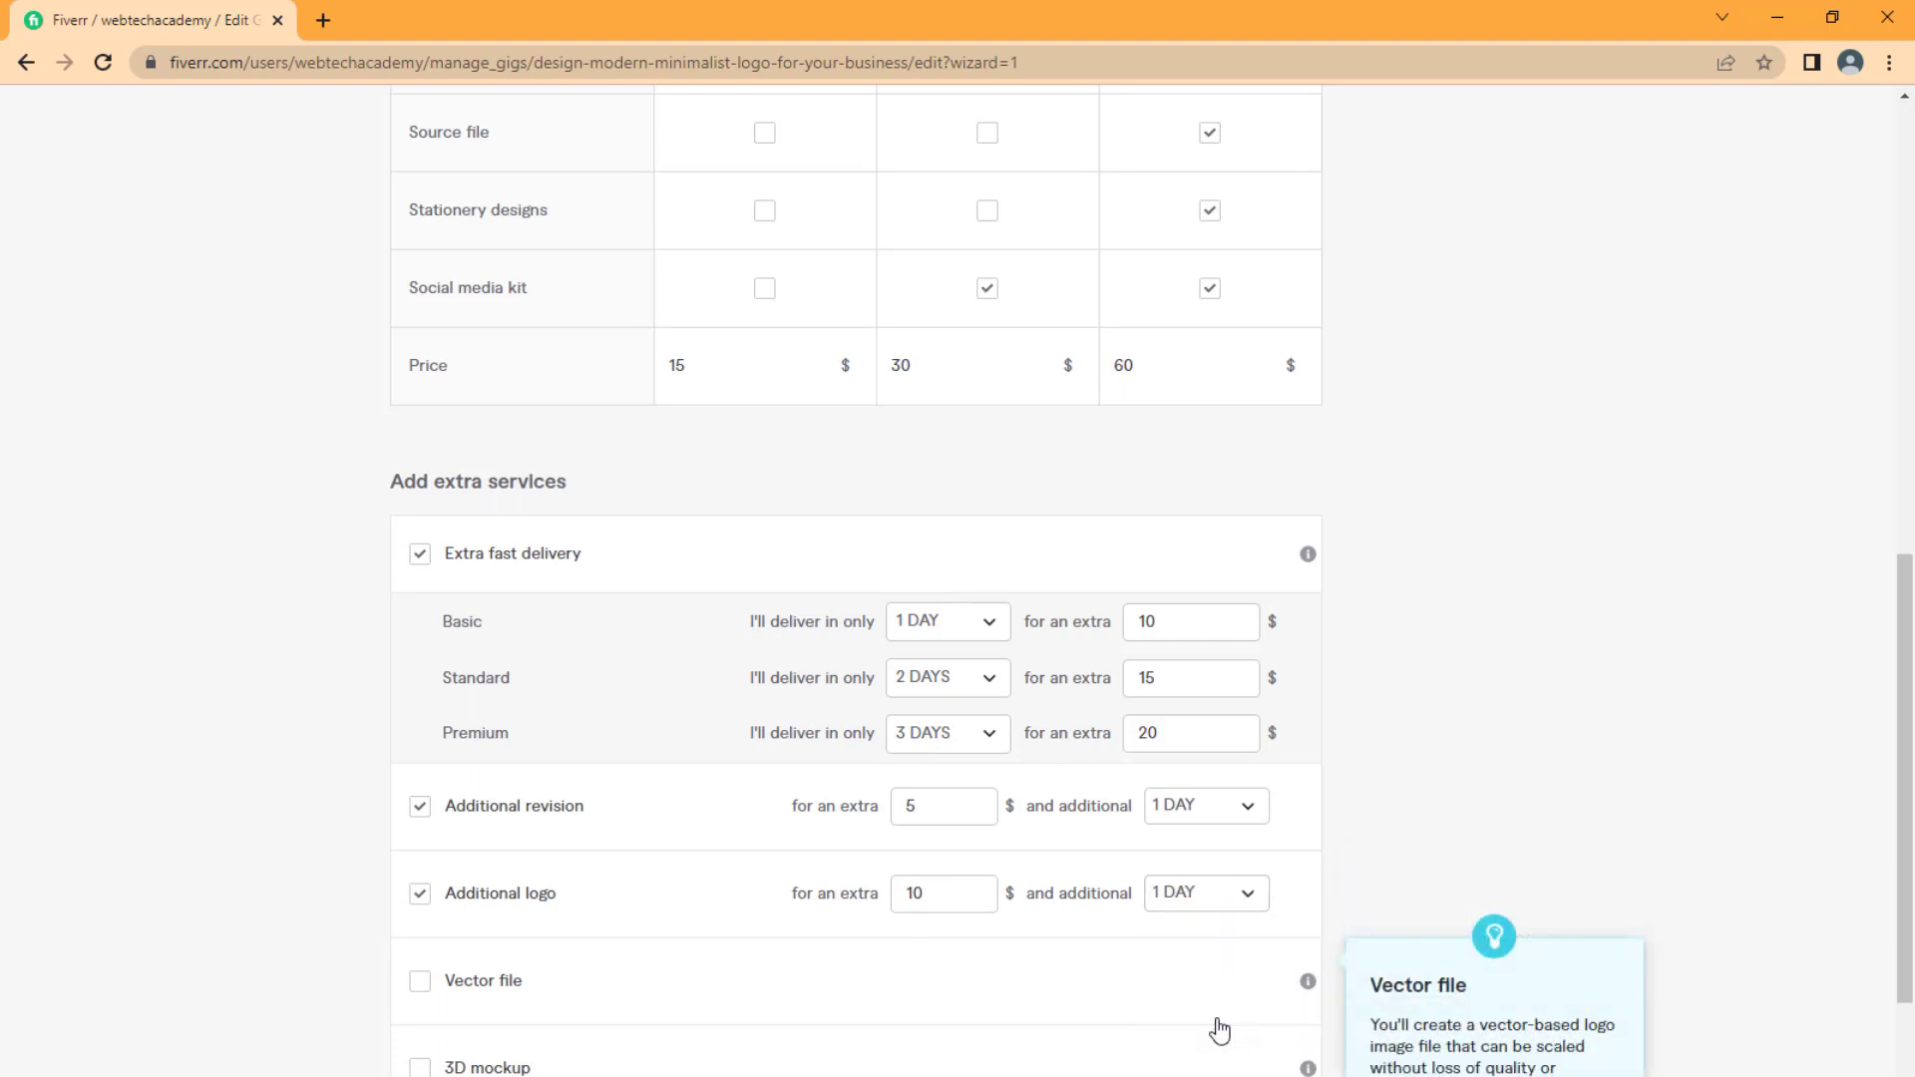
Step: Leave the Vector file extra disabled, save the pricing details and continue to the Description & FAQ stage
click(420, 984)
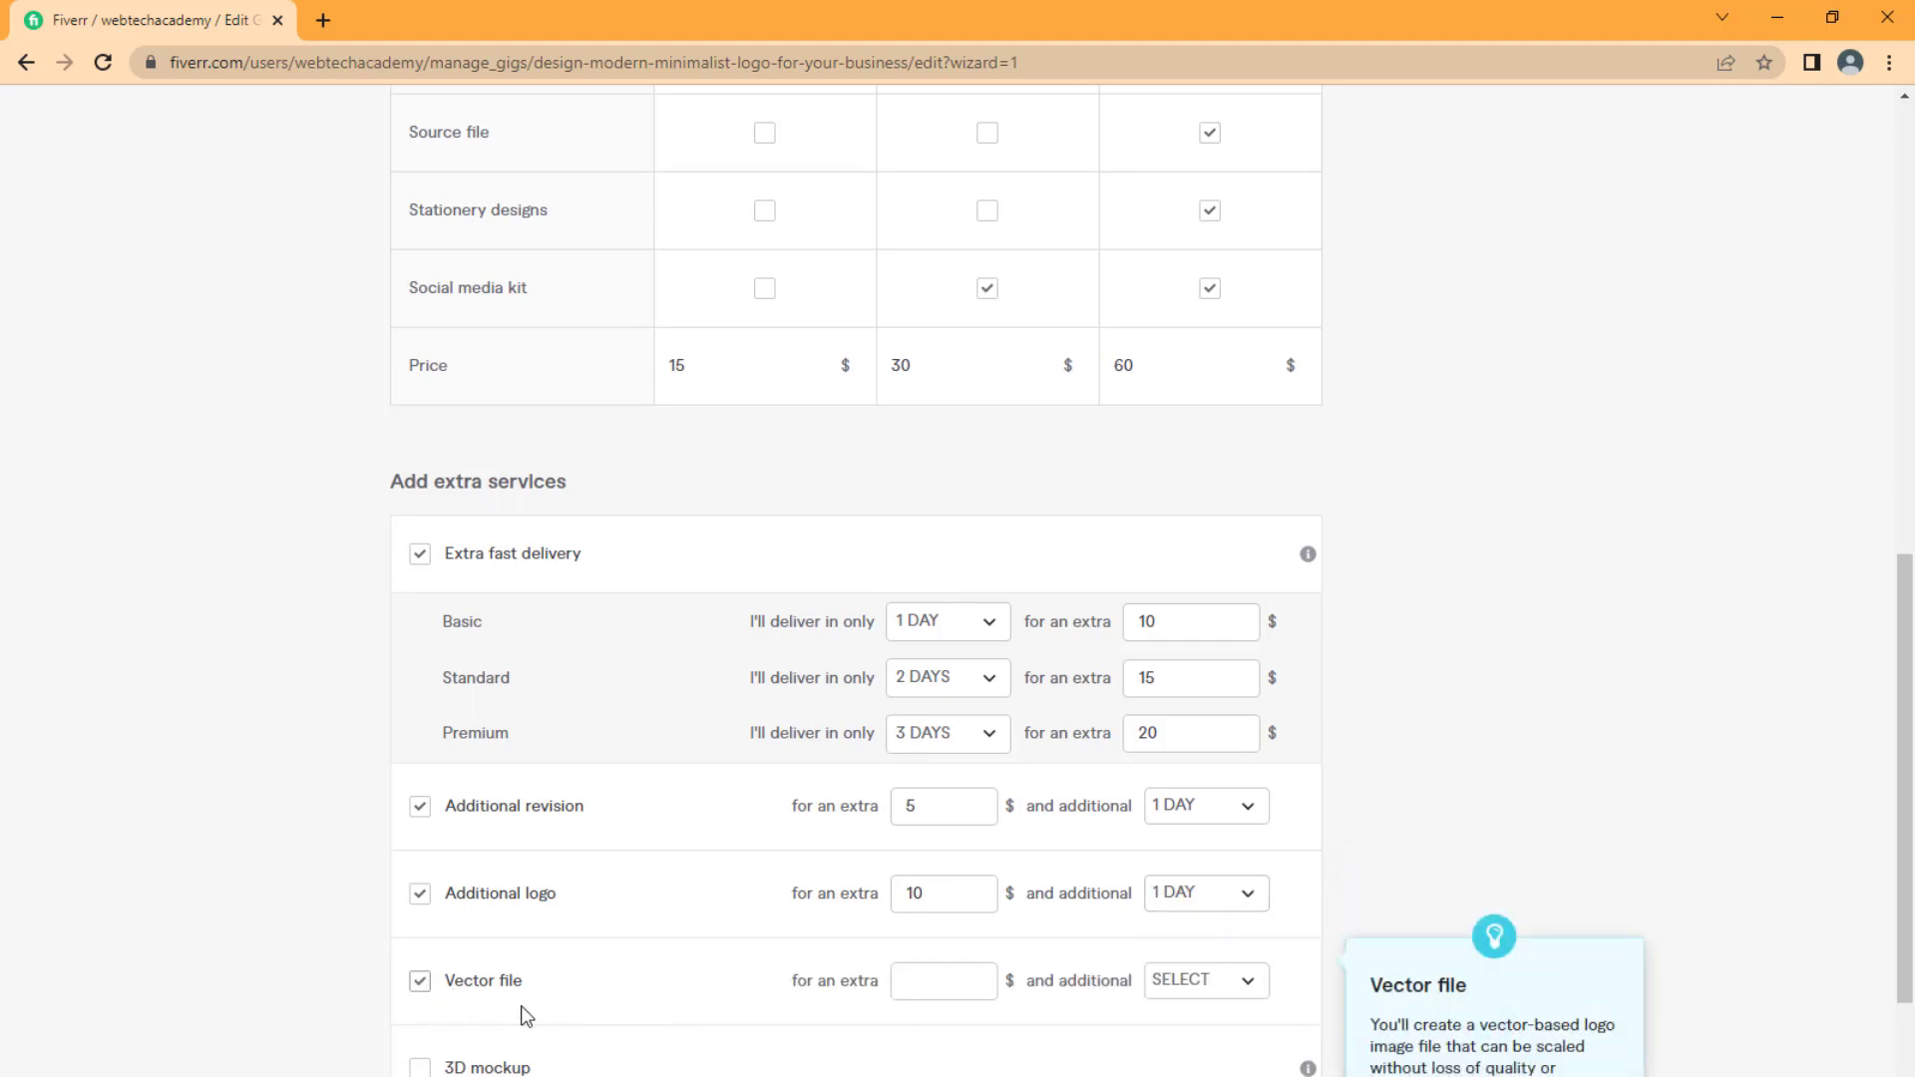
click(420, 984)
scroll(498, 997, down, 2)
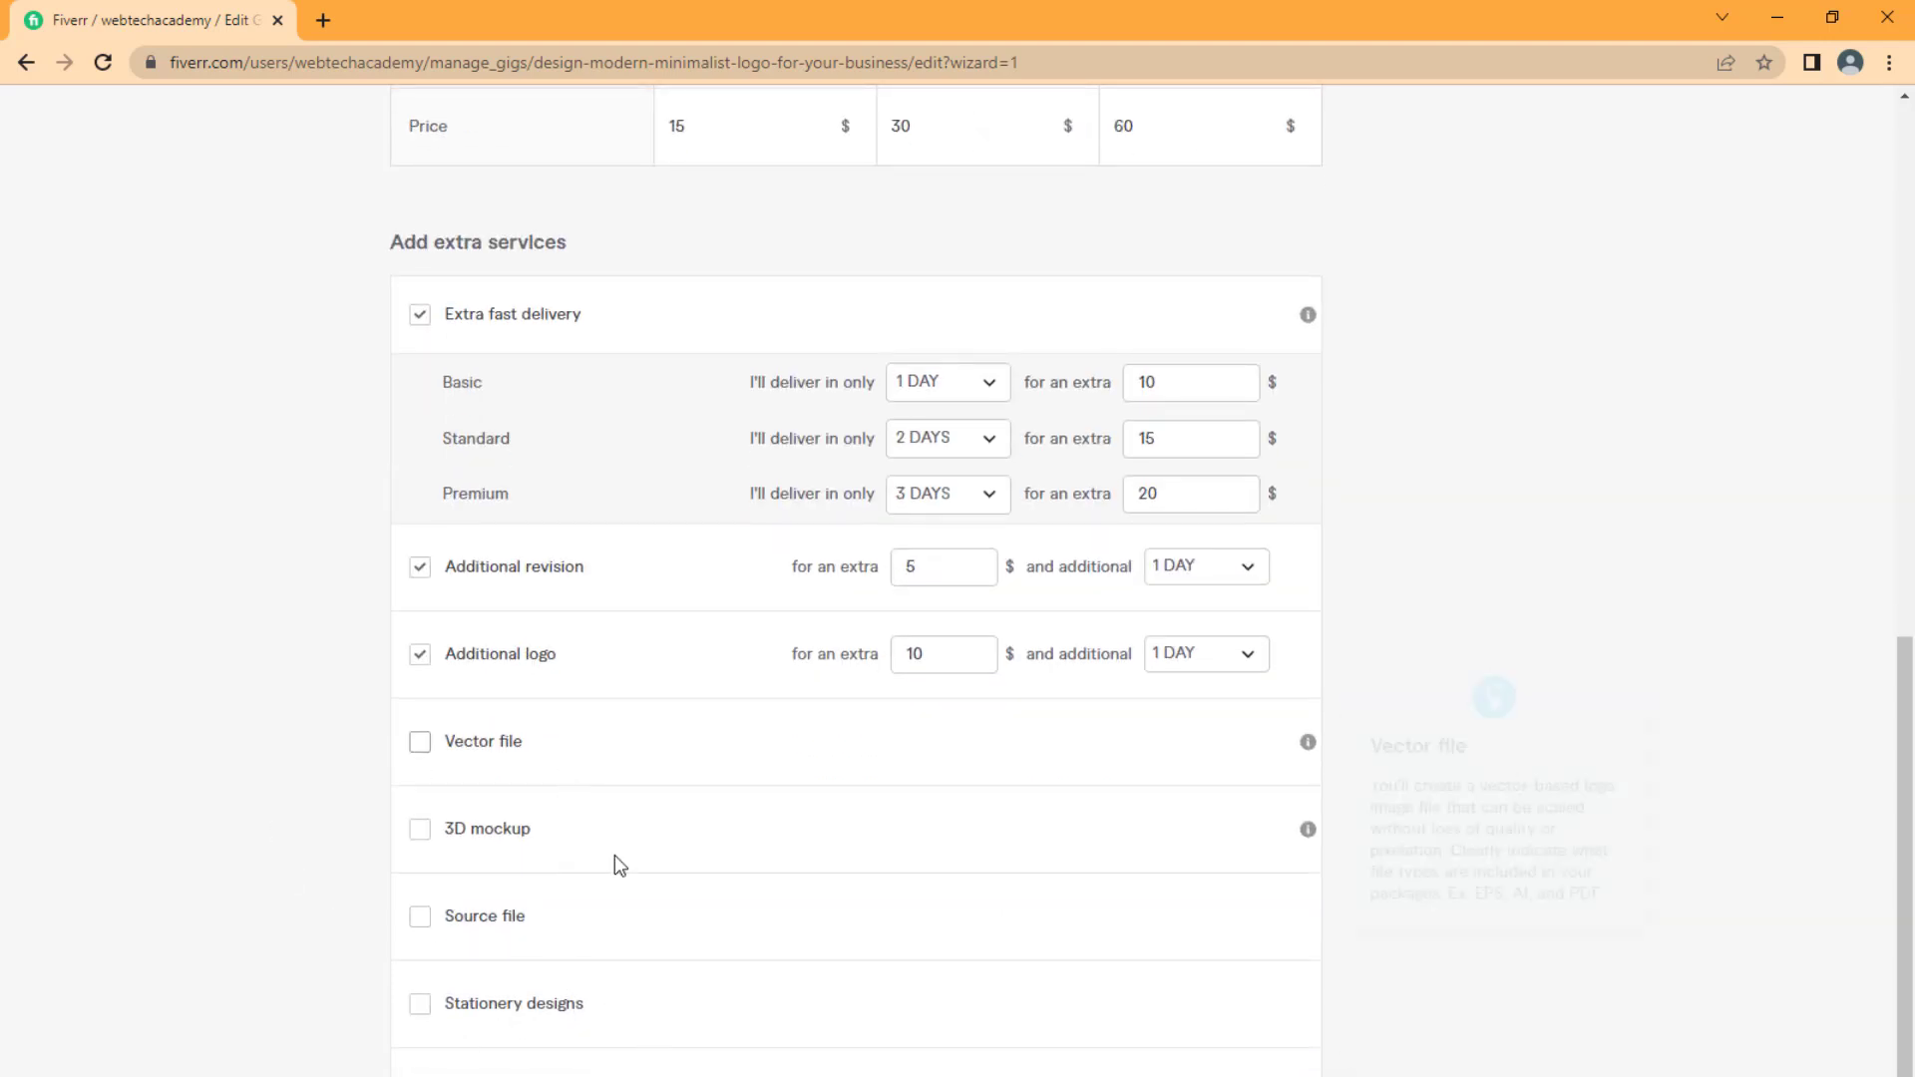
scroll(788, 1010, down, 2)
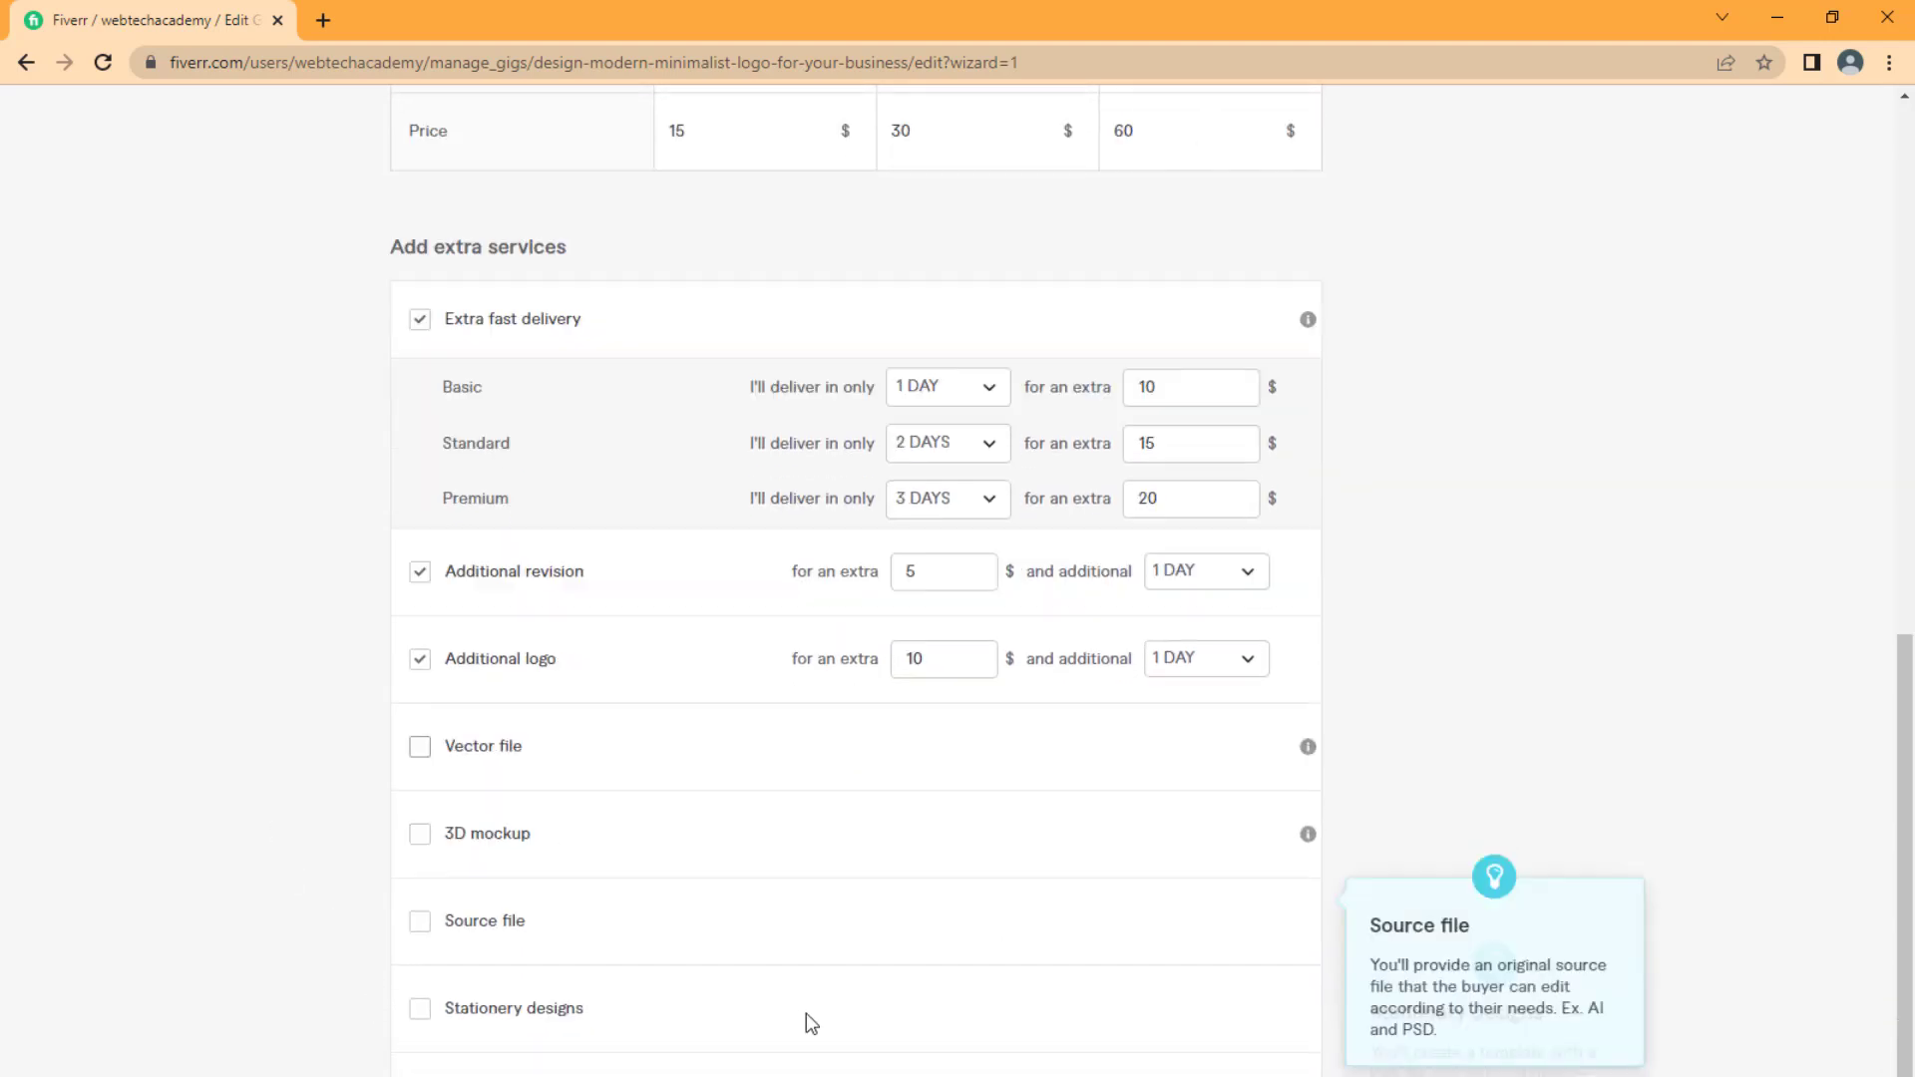
click(1302, 1068)
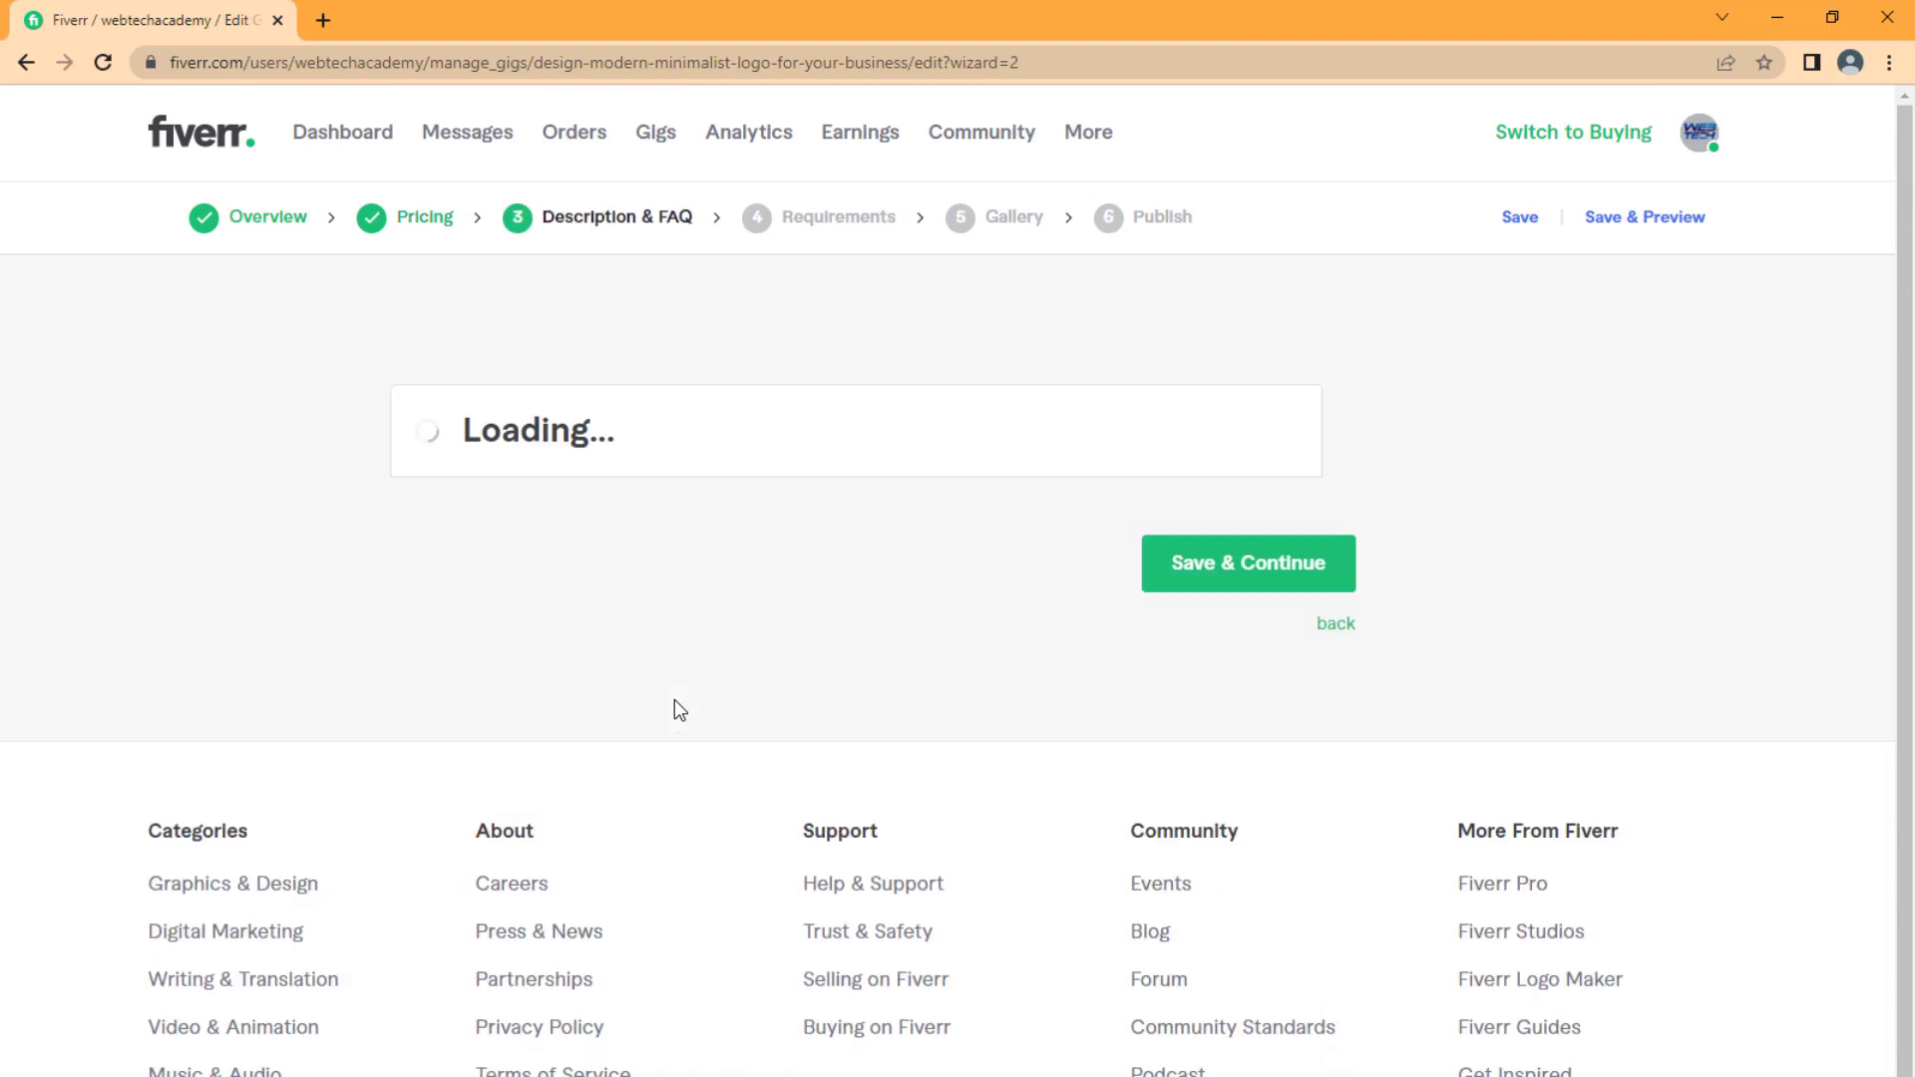
Step: Return to the Pricing stage and review the three packages' scope and prices and the extra services
click(419, 221)
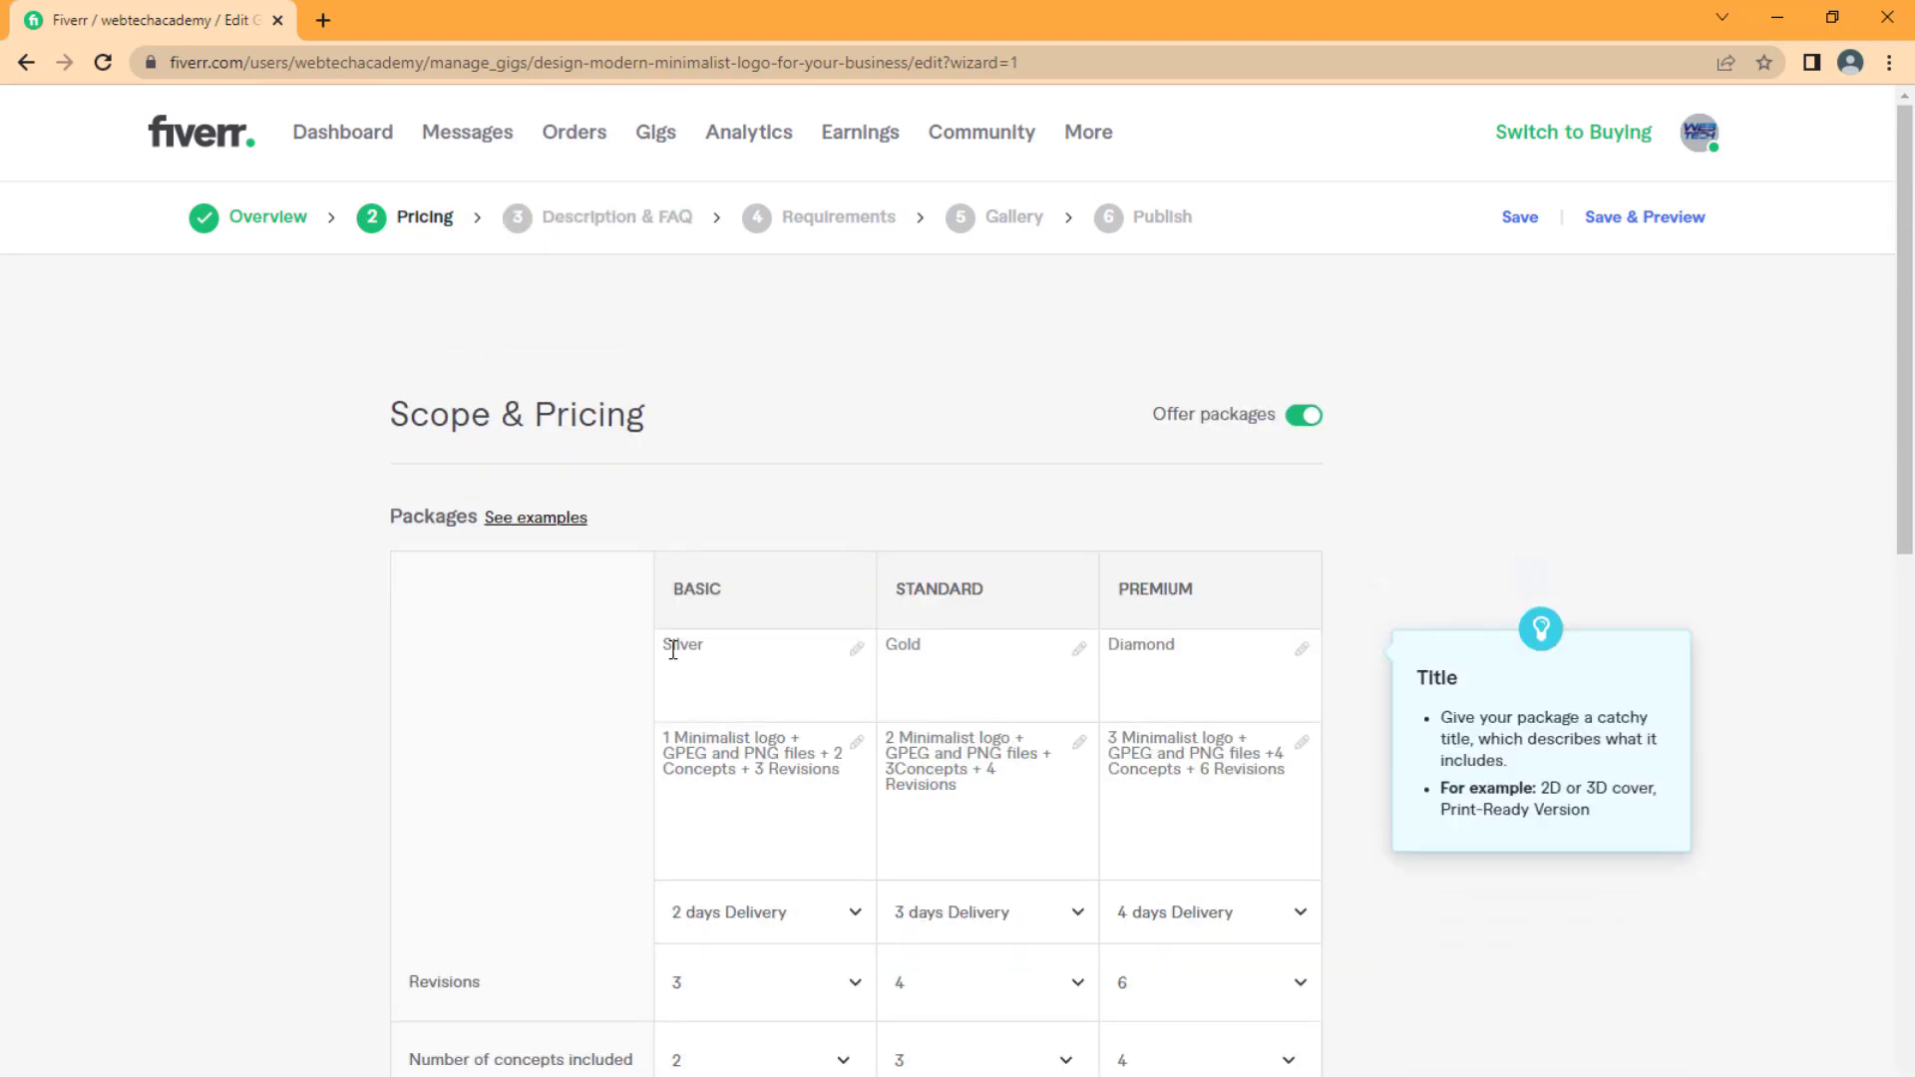
scroll(928, 647, down, 1)
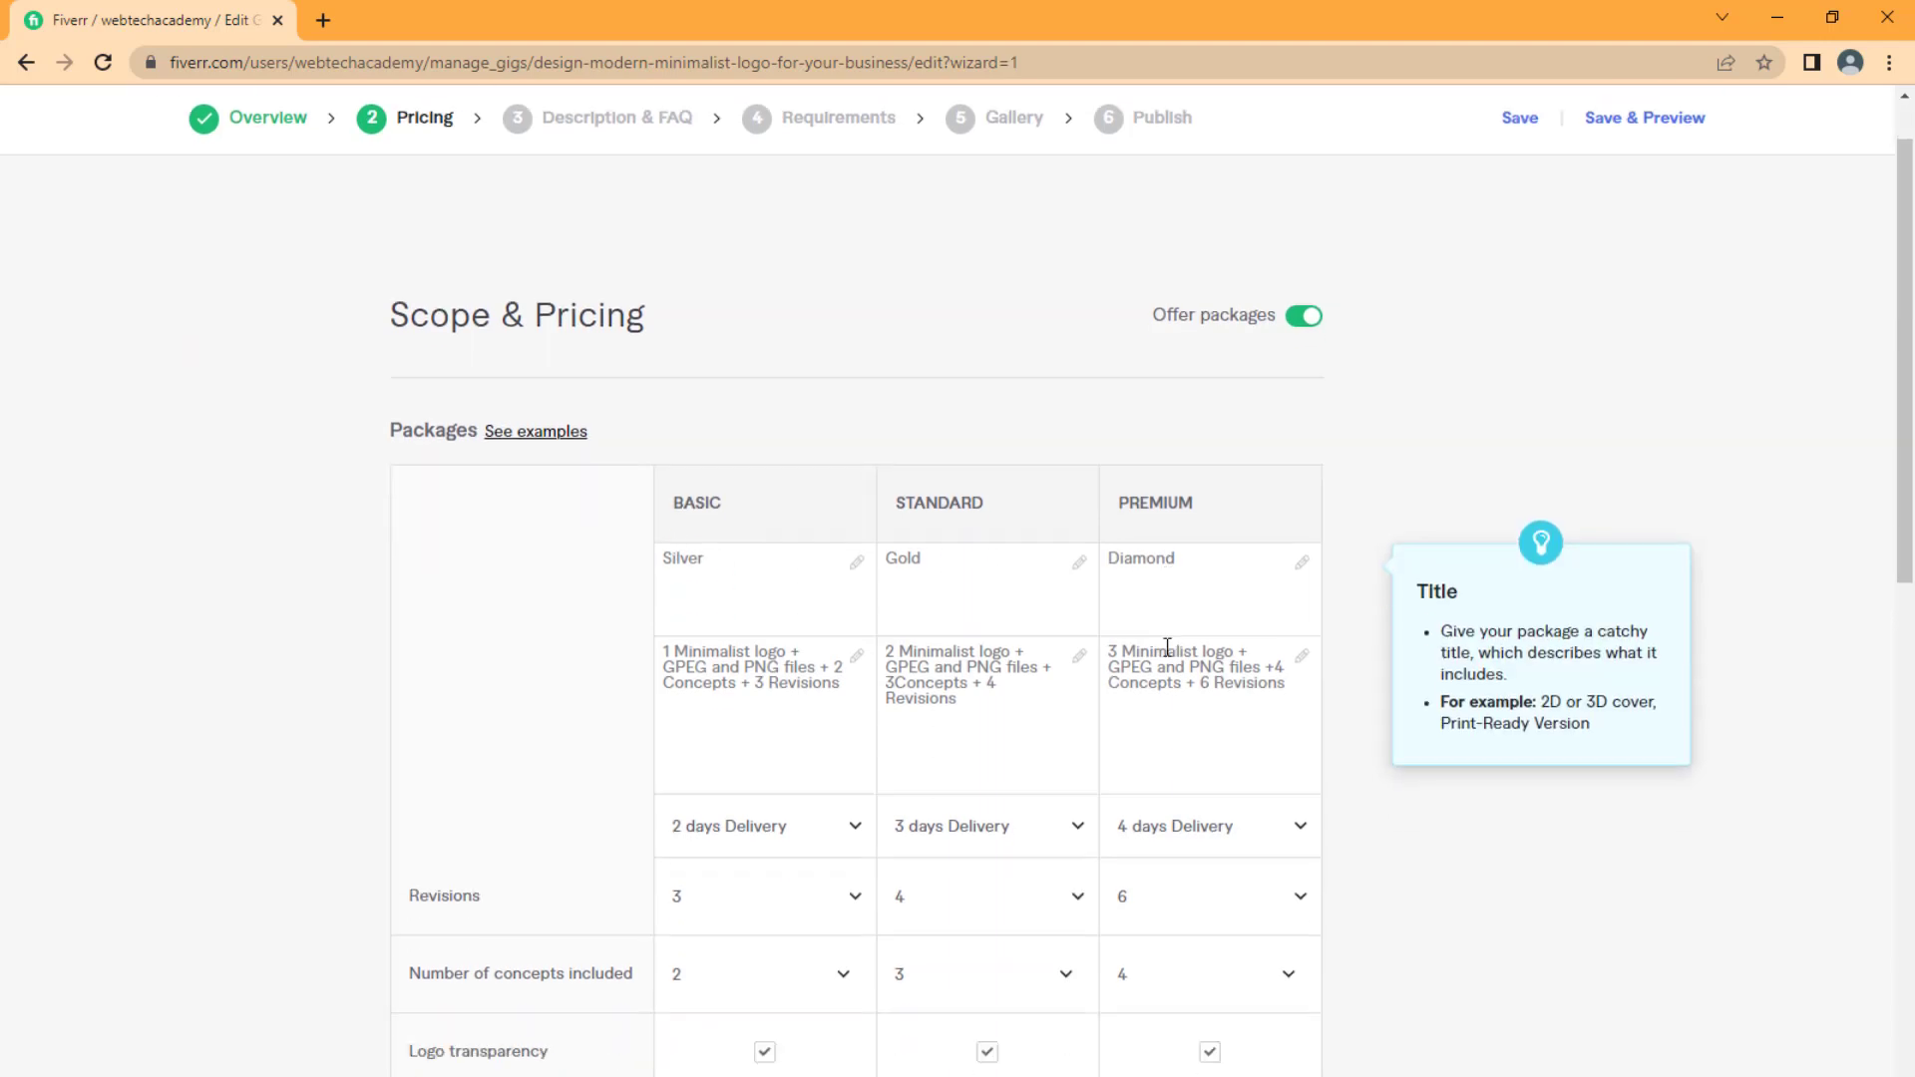
scroll(1045, 601, down, 2)
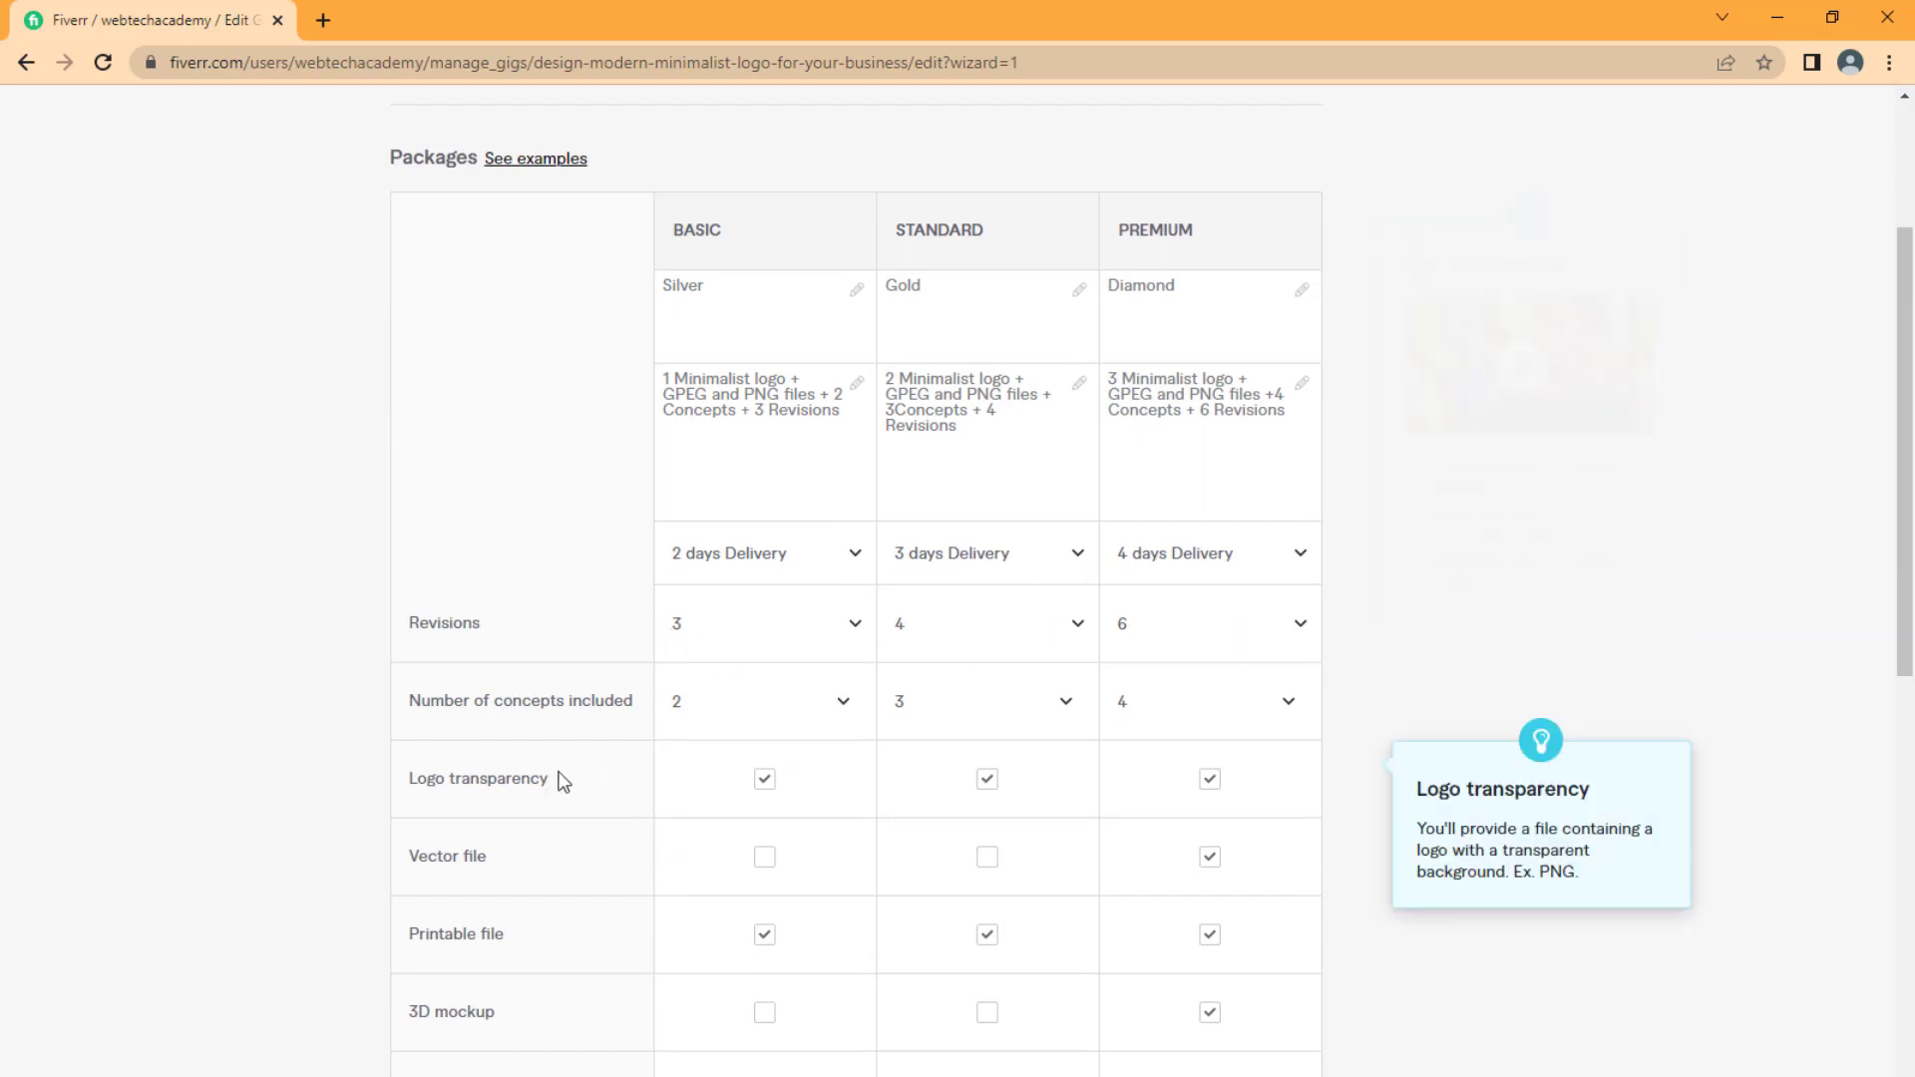
scroll(907, 816, down, 1)
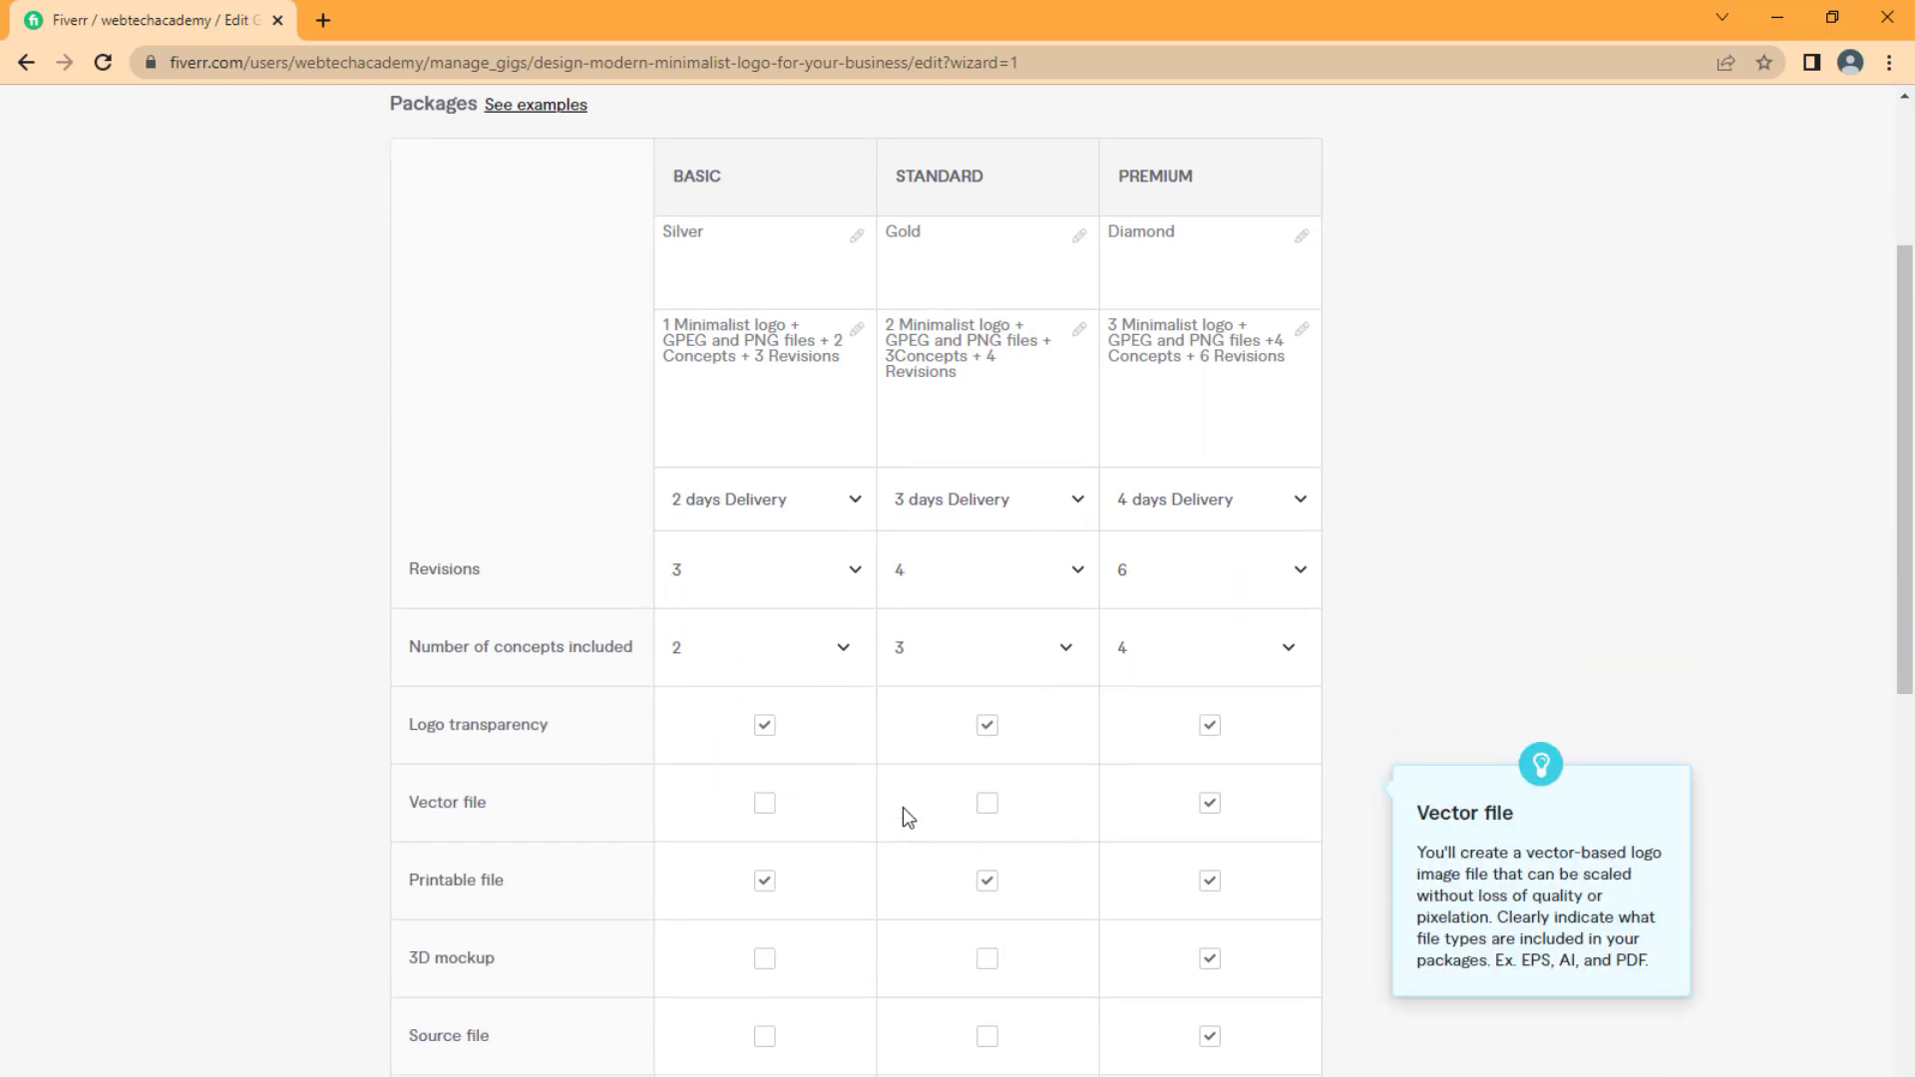
scroll(907, 816, down, 1)
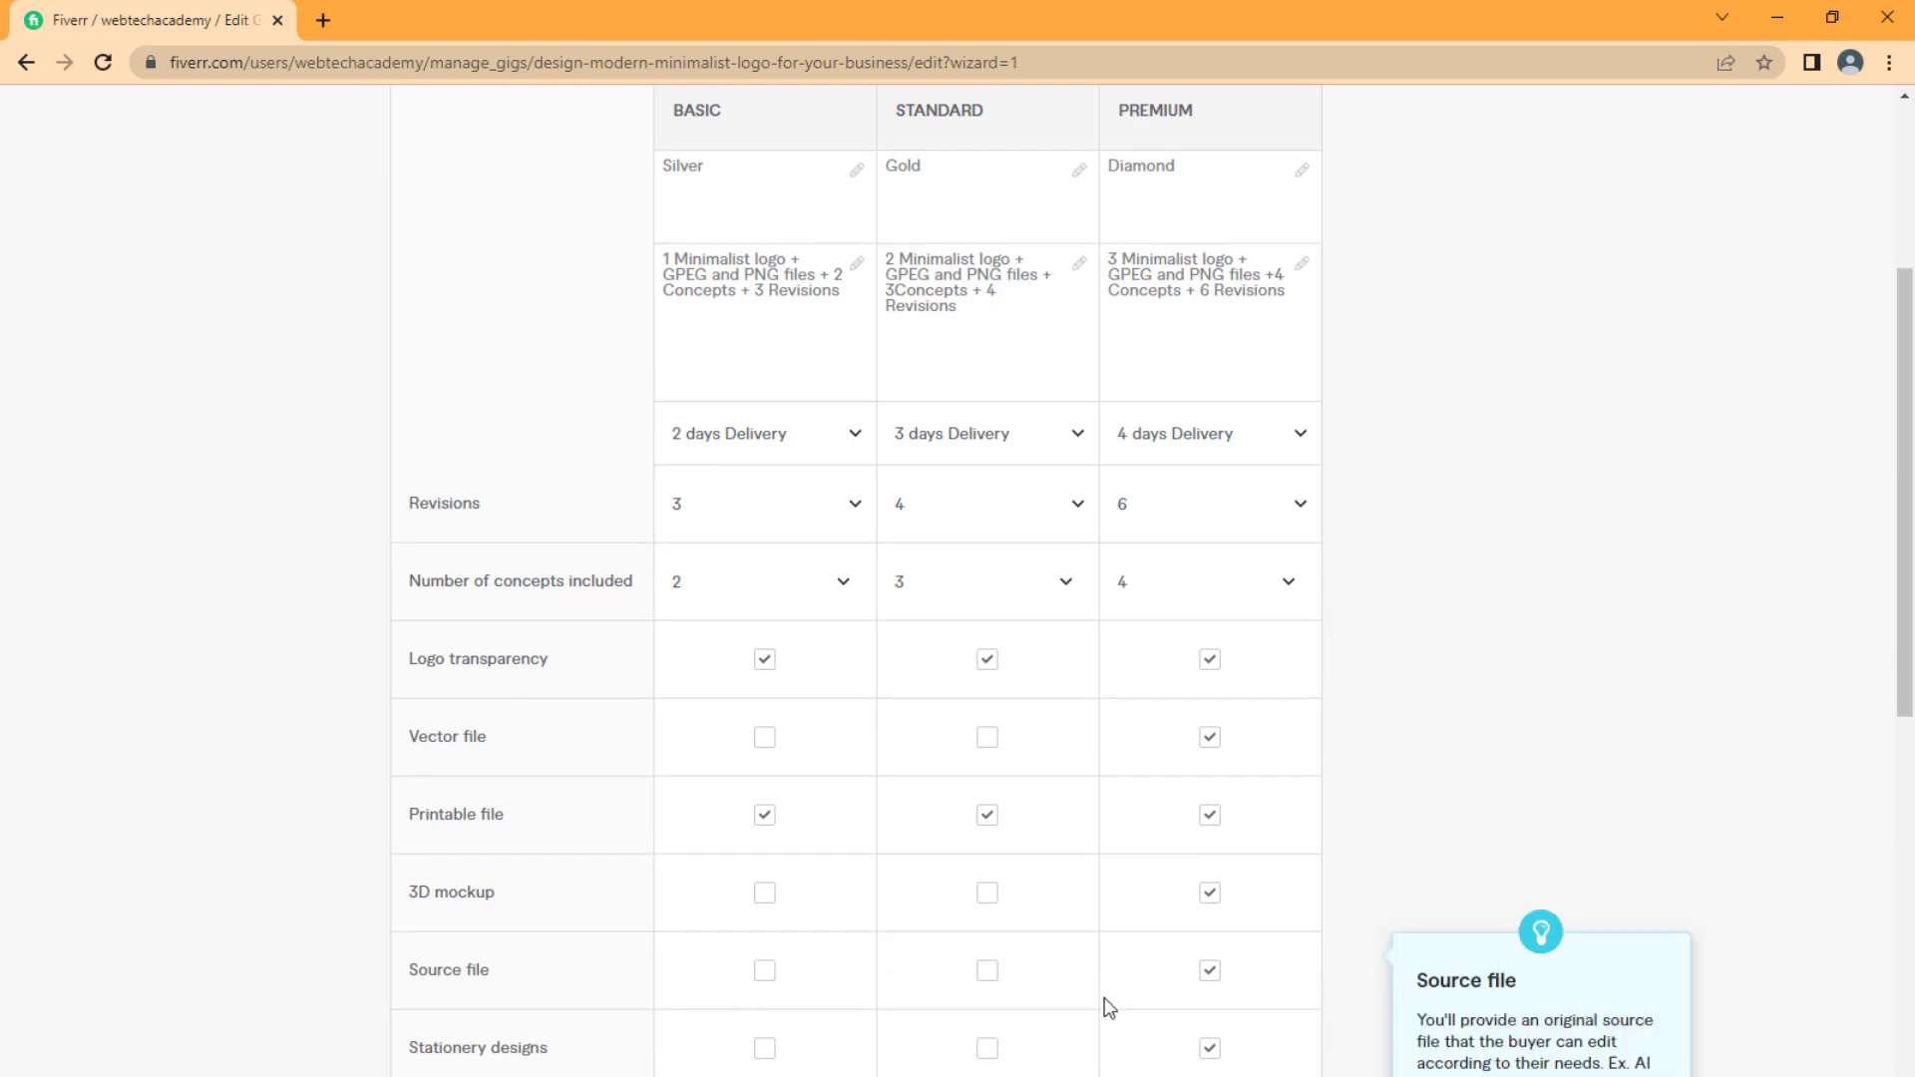
scroll(1107, 1007, down, 4)
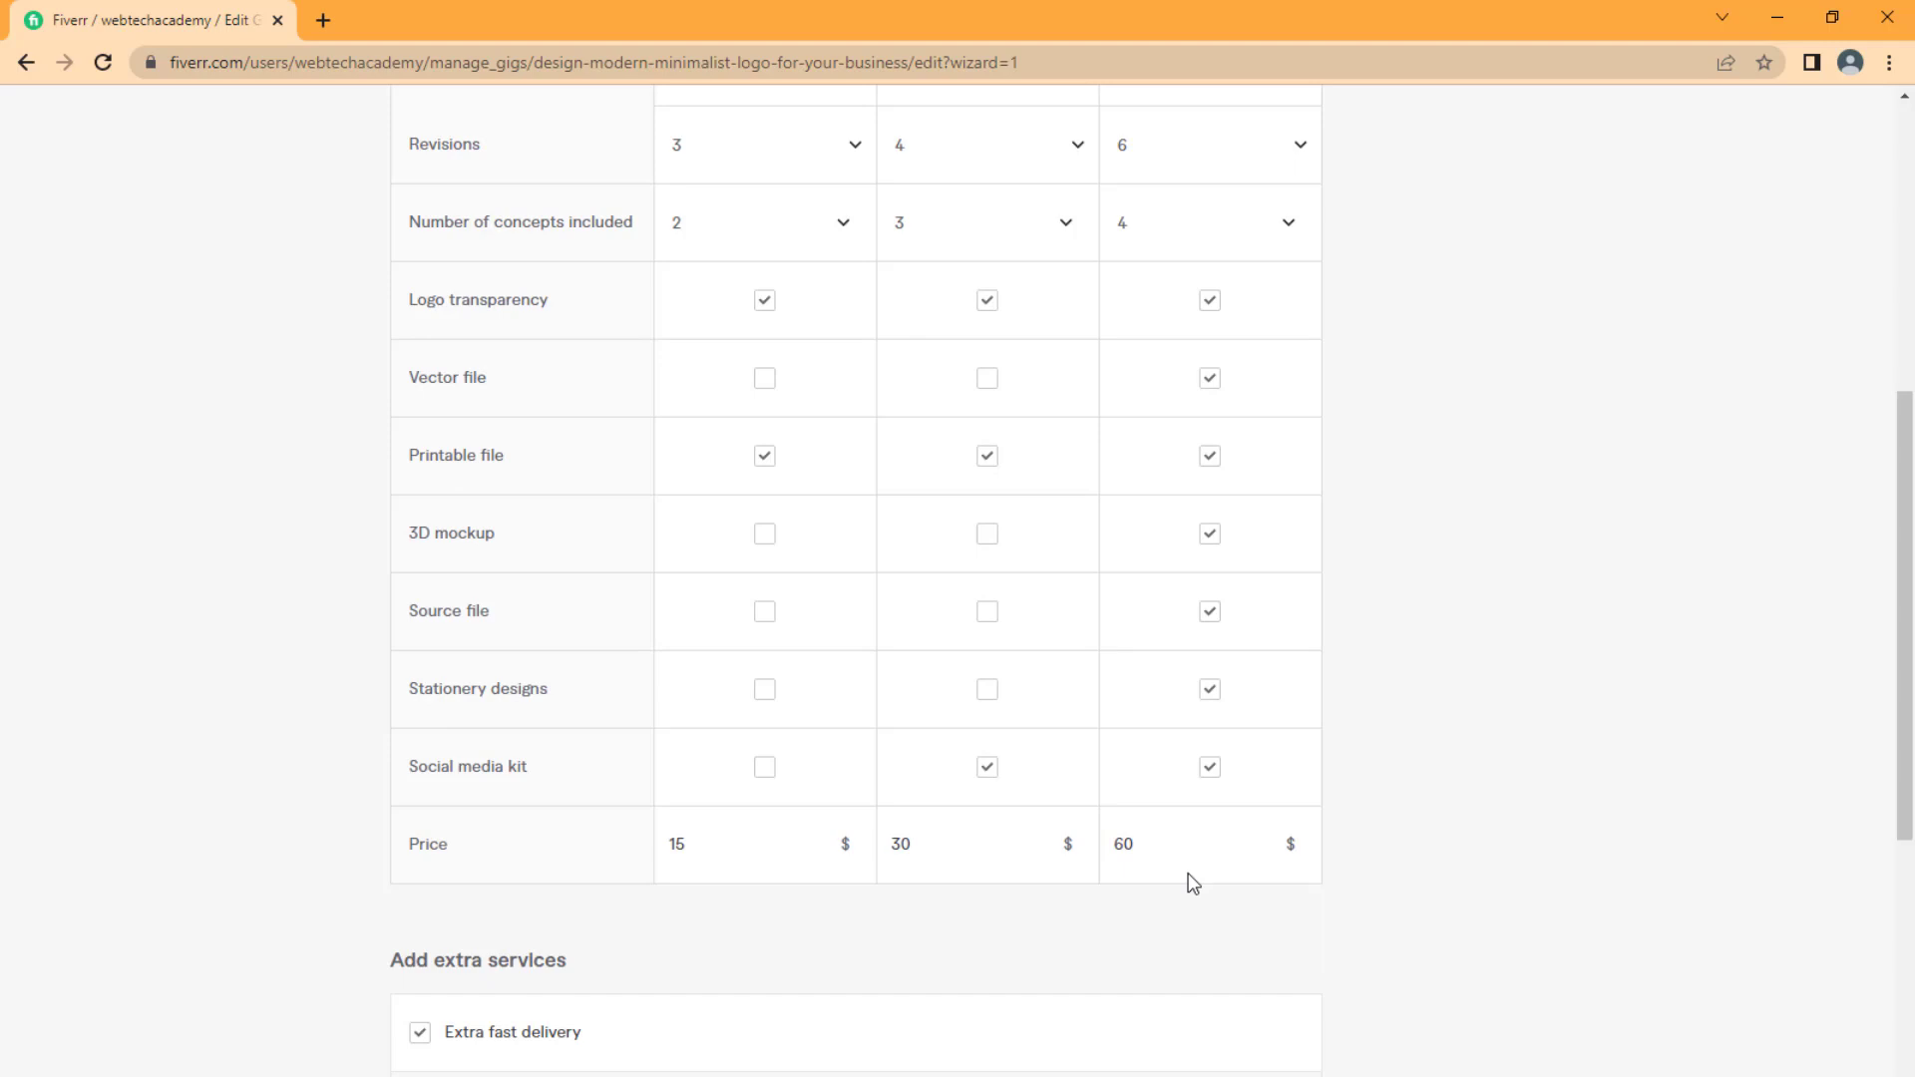
scroll(1188, 872, down, 3)
scroll(1041, 962, down, 5)
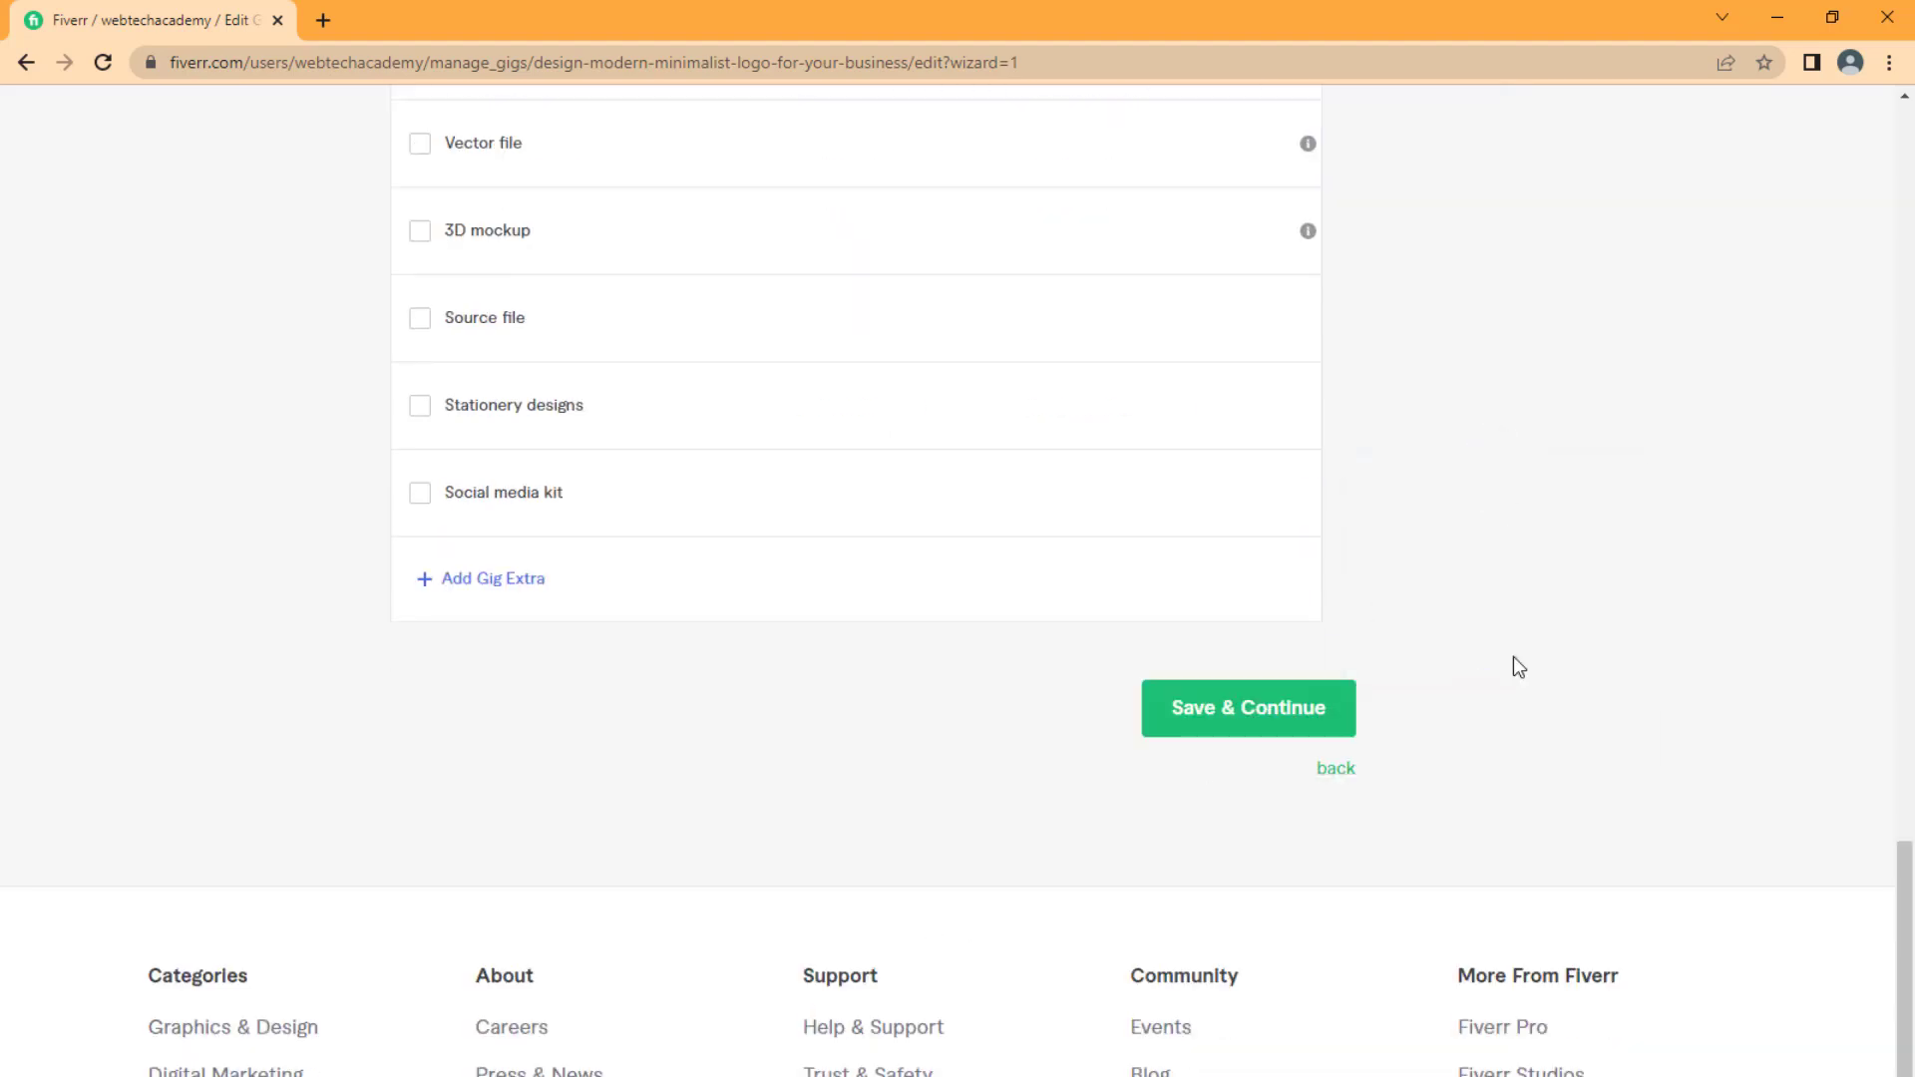